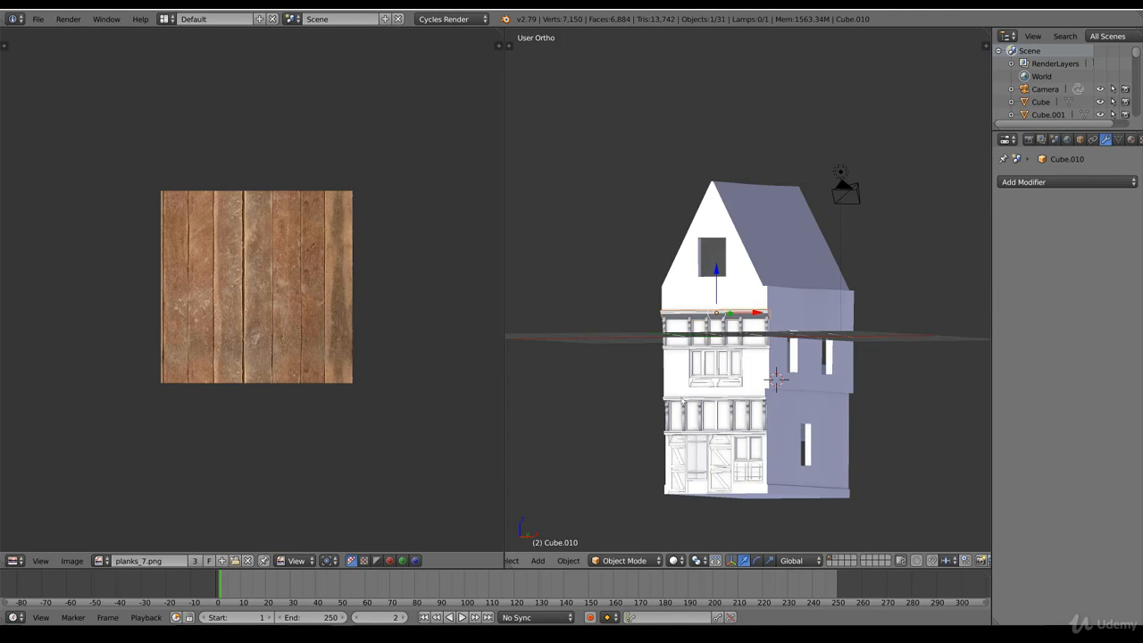
Step: Examine the house model against the reference image from the front, comparing the gable window, upper floor and ground floor in wireframe and solid shading
key("KP_1")
key("shift+z")
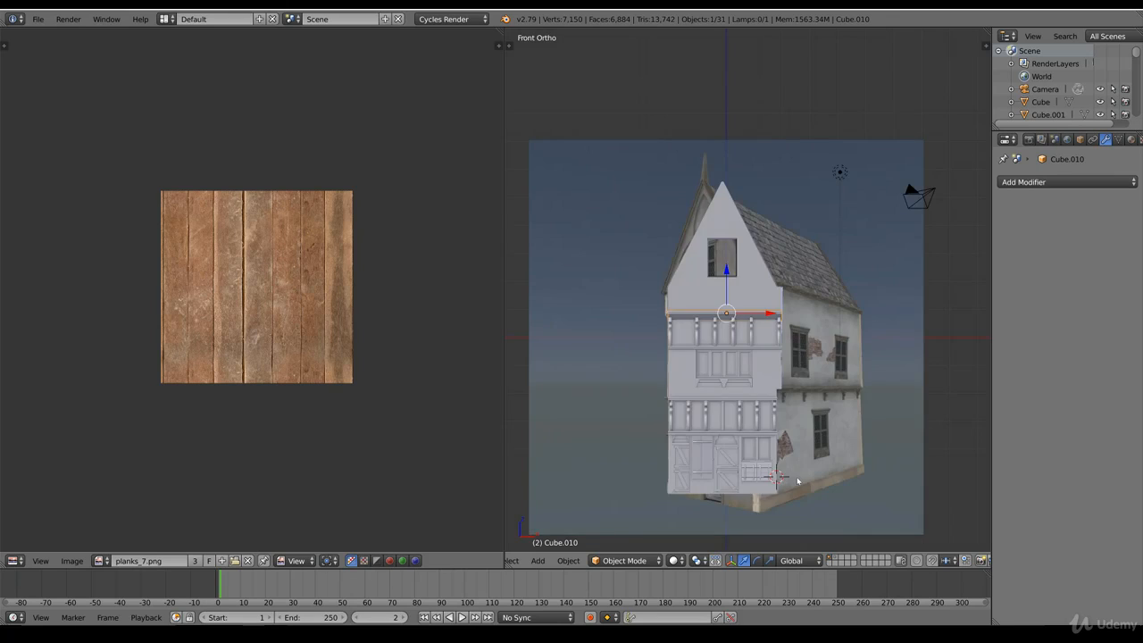
key("z")
scroll(758, 429, "up", 4, "shift")
scroll(749, 424, "up", 7)
scroll(664, 496, "down", 8, "ctrl")
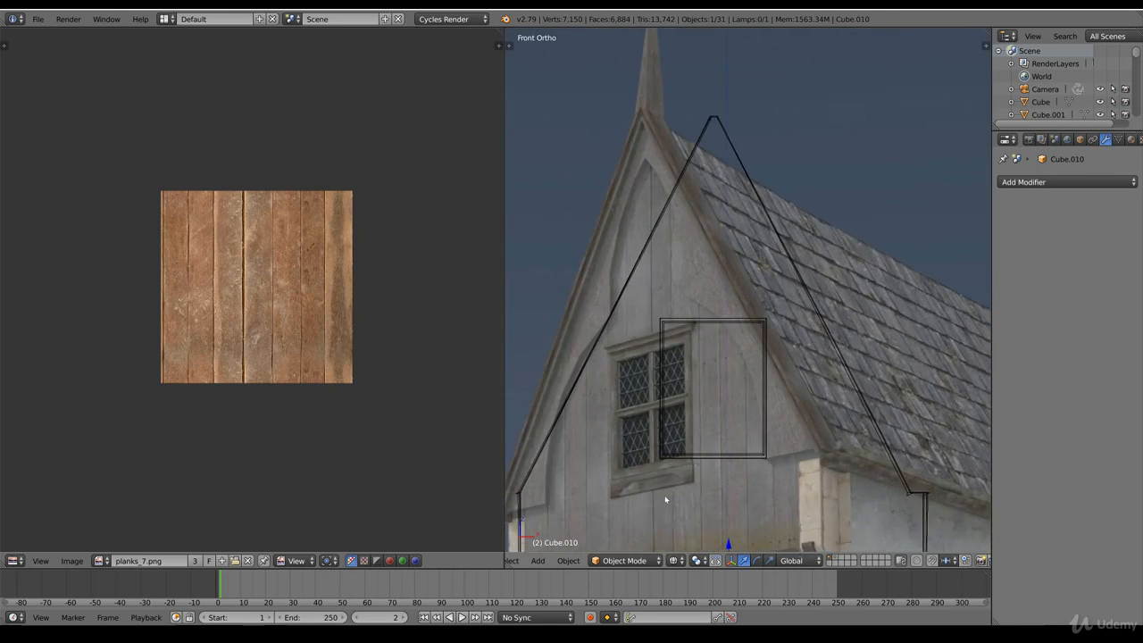
scroll(757, 336, "down", 3, "shift")
scroll(751, 466, "down", 5)
scroll(778, 474, "down", 1, "shift")
scroll(816, 483, "up", 4)
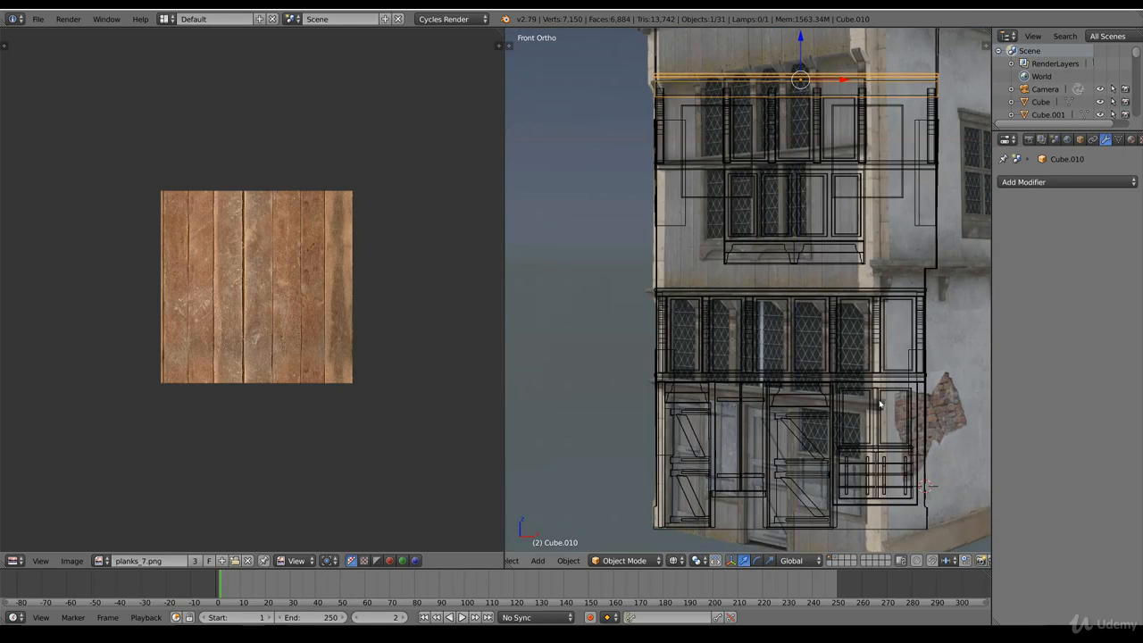
key("z")
scroll(806, 137, "down", 6)
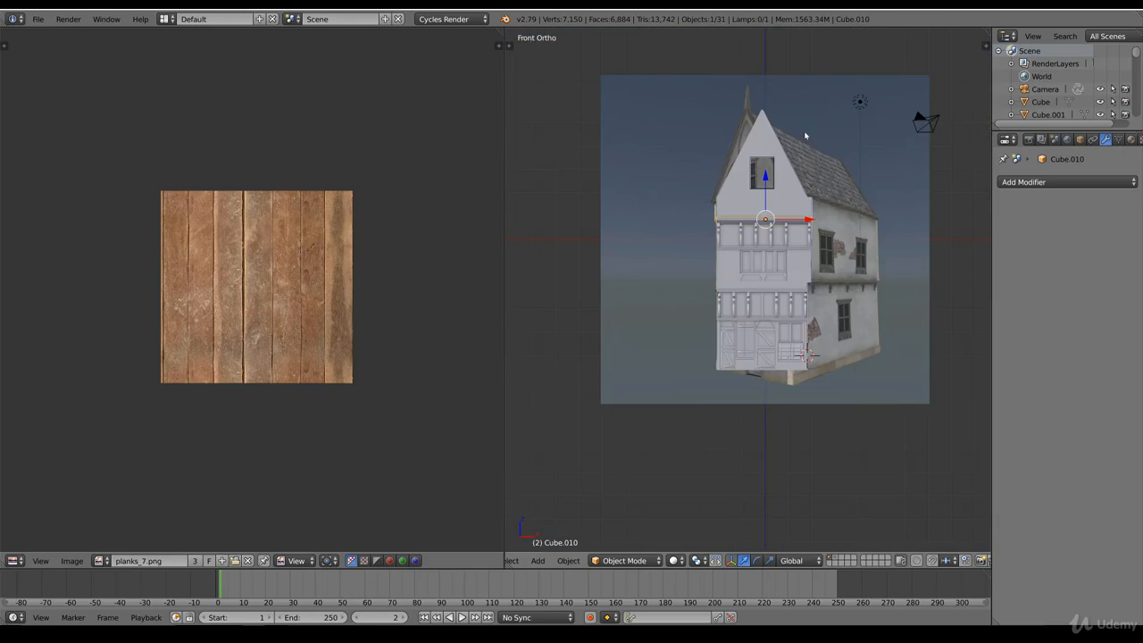
scroll(820, 384, "up", 5)
key("z")
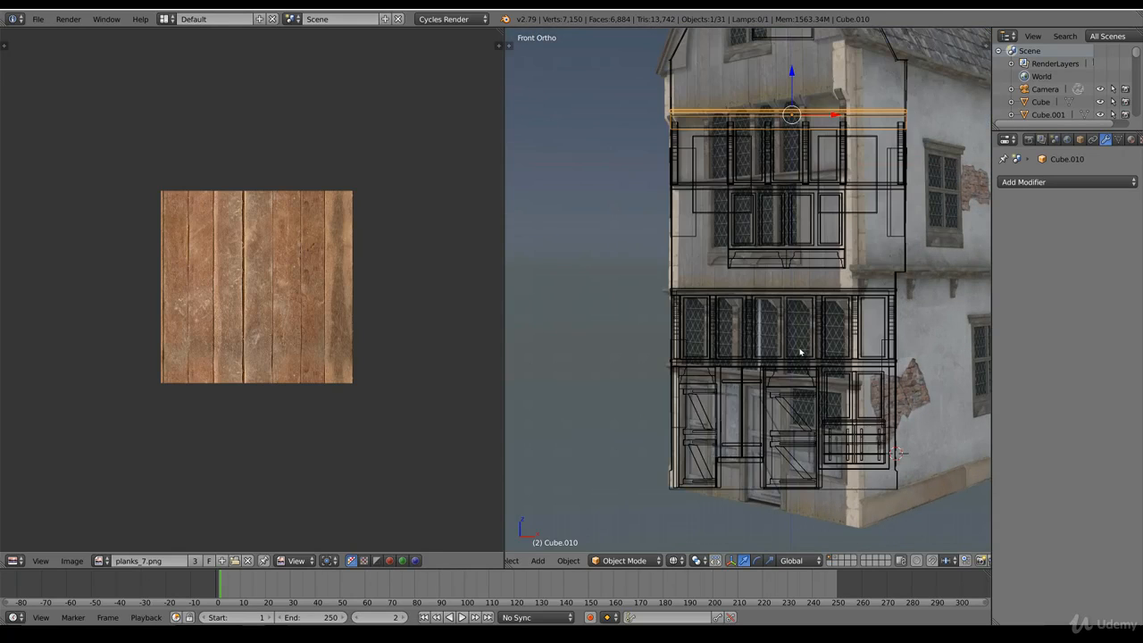
scroll(786, 267, "down", 5)
scroll(763, 222, "up", 5)
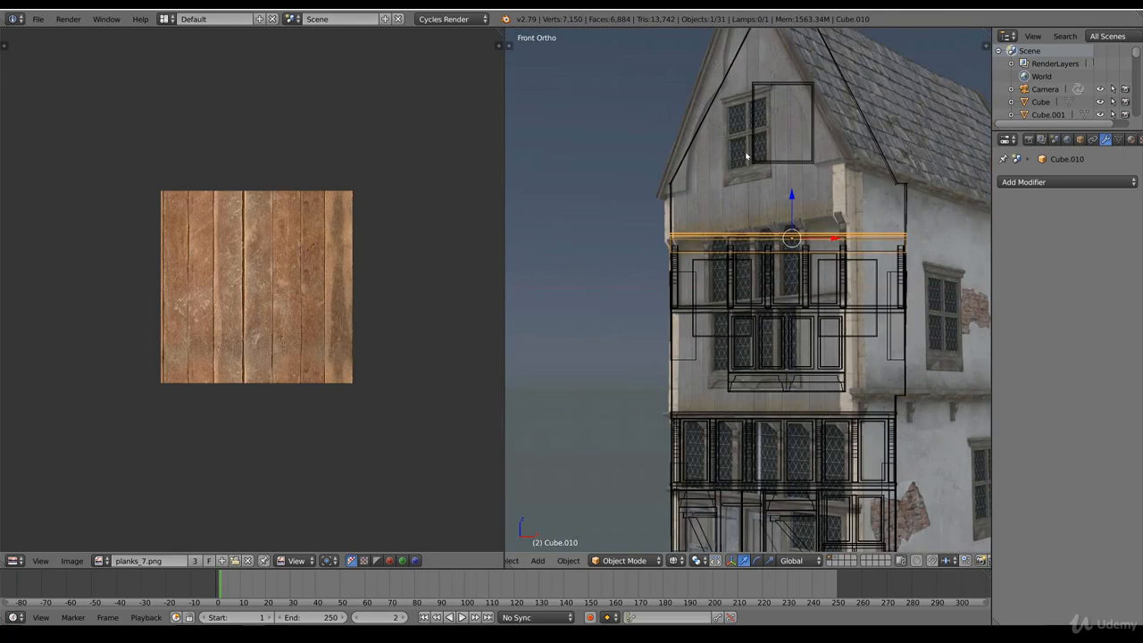
scroll(768, 223, "down", 5)
scroll(791, 325, "up", 5)
scroll(775, 189, "down", 1)
scroll(752, 176, "up", 9, "shift")
scroll(679, 365, "up", 3)
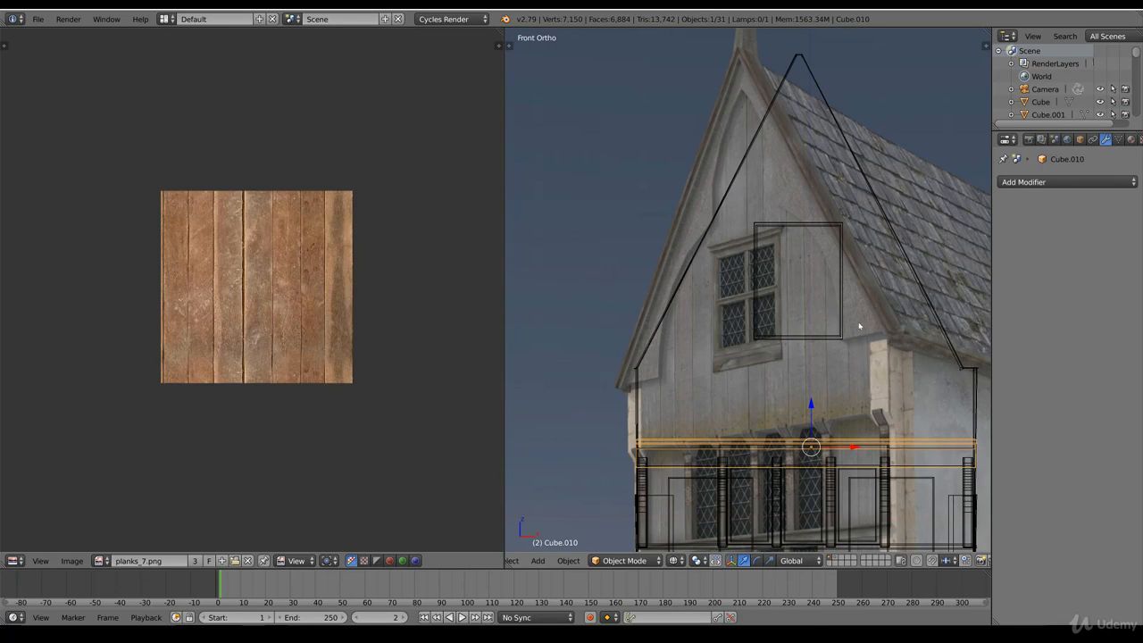
scroll(797, 370, "down", 4)
scroll(775, 389, "down", 2, "shift")
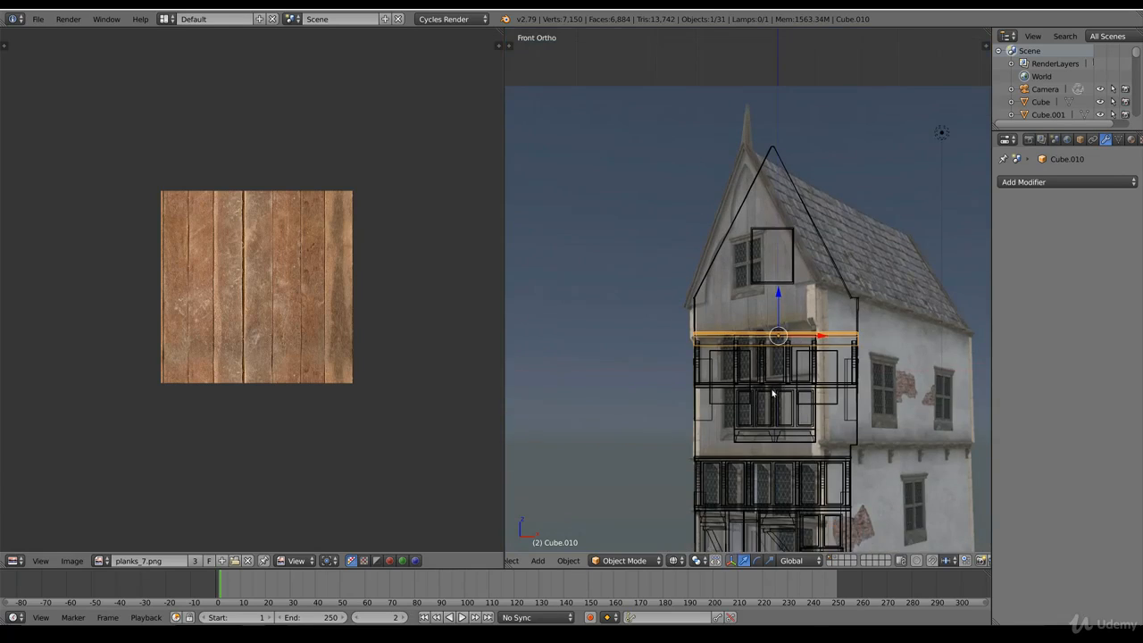
scroll(771, 395, "up", 3)
key("z")
scroll(775, 411, "down", 4)
scroll(777, 421, "down", 1)
scroll(772, 438, "up", 4, "ctrl")
scroll(766, 446, "down", 7, "shift")
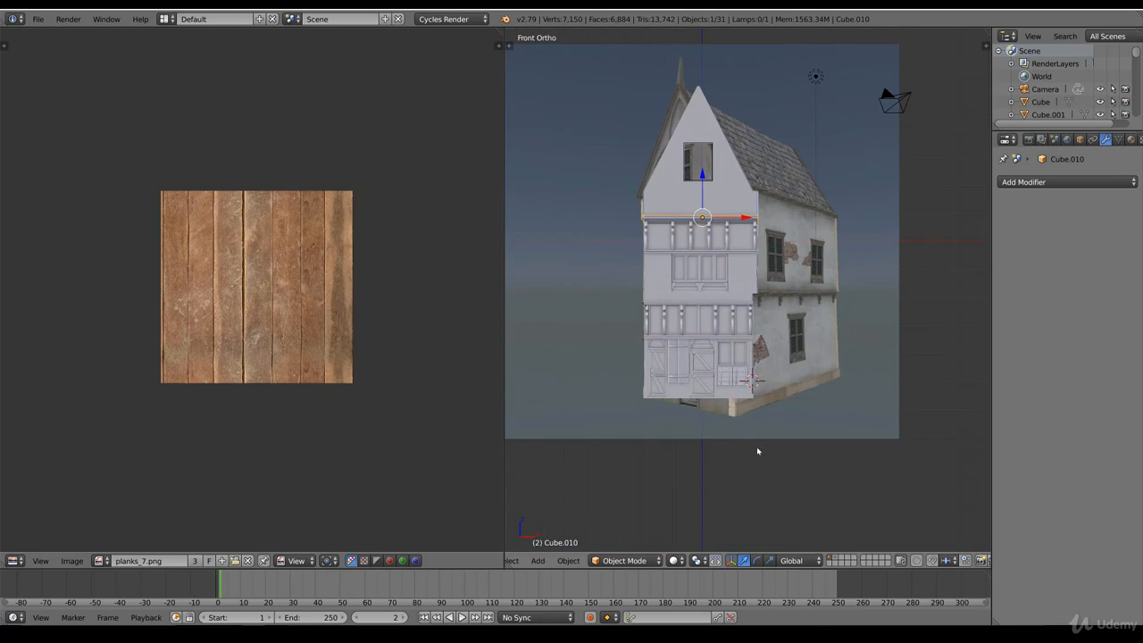
Step: Select the ground-floor window frame together with its horizontal crossbar and vertical wooden bar
scroll(752, 454, "up", 2)
right_click(728, 392)
key("KP_Decimal")
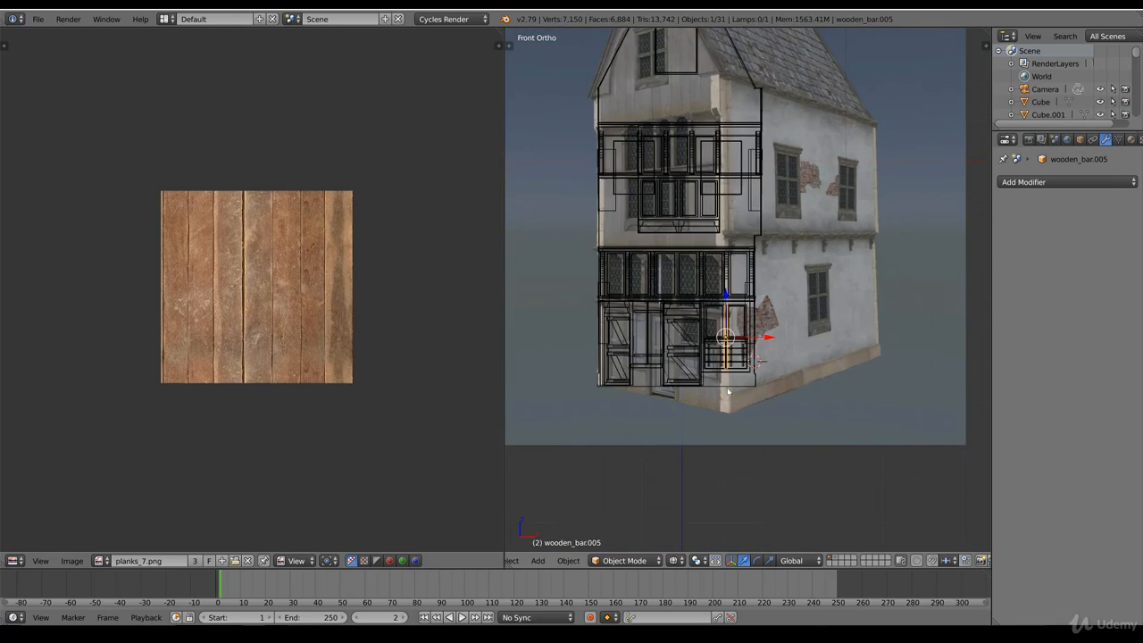
right_click(745, 286)
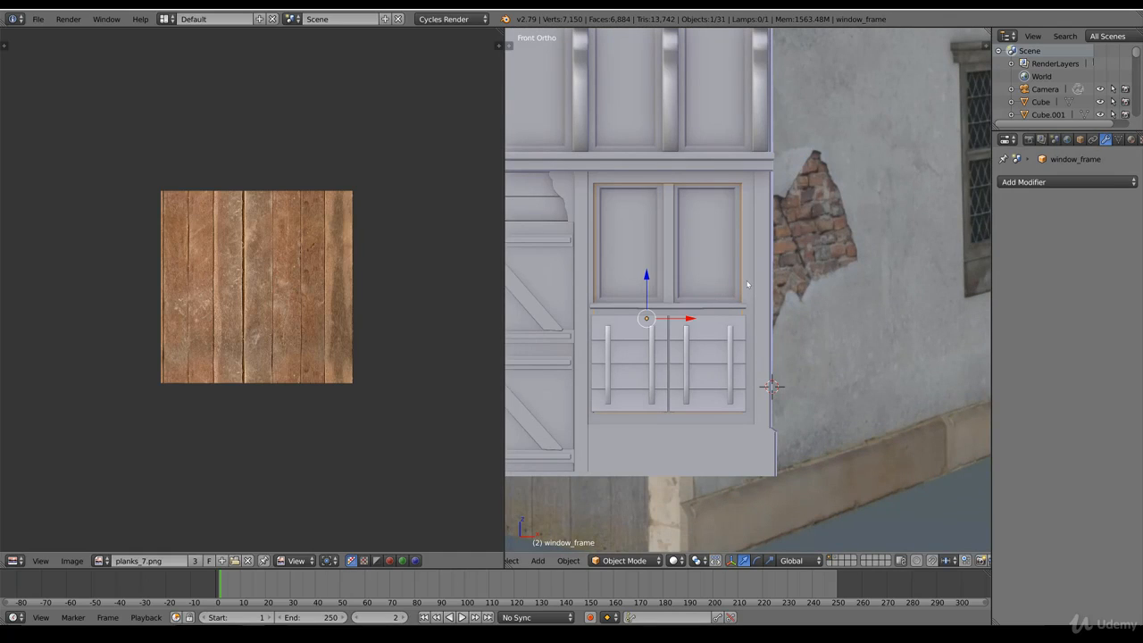
key("g")
right_click(775, 284)
right_click(678, 309, "shift")
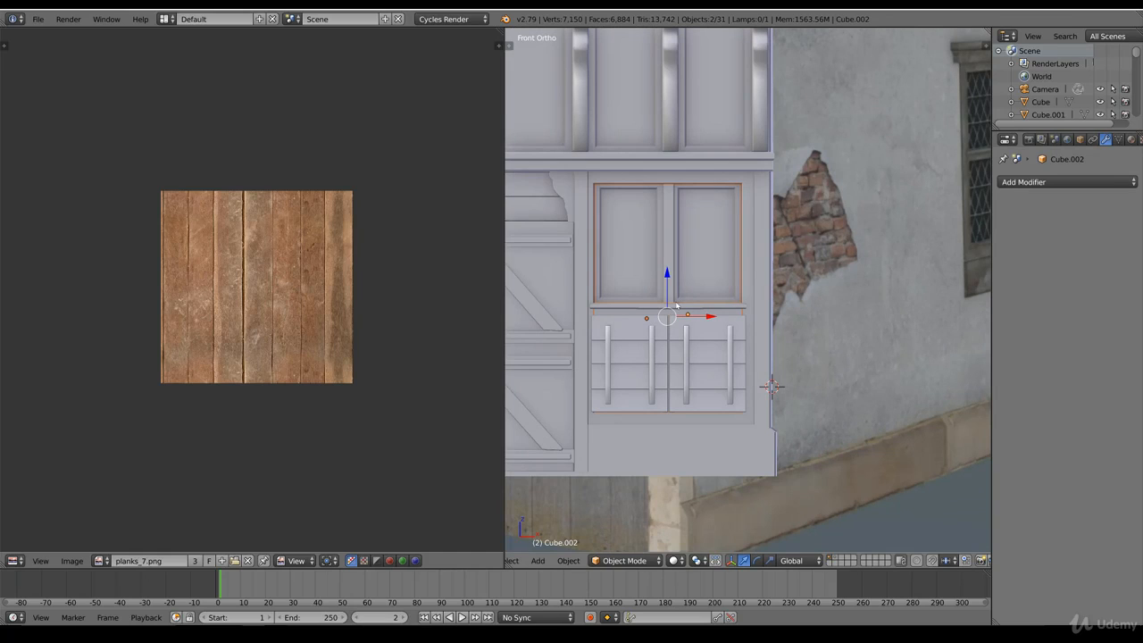
right_click(684, 306, "shift")
key("z")
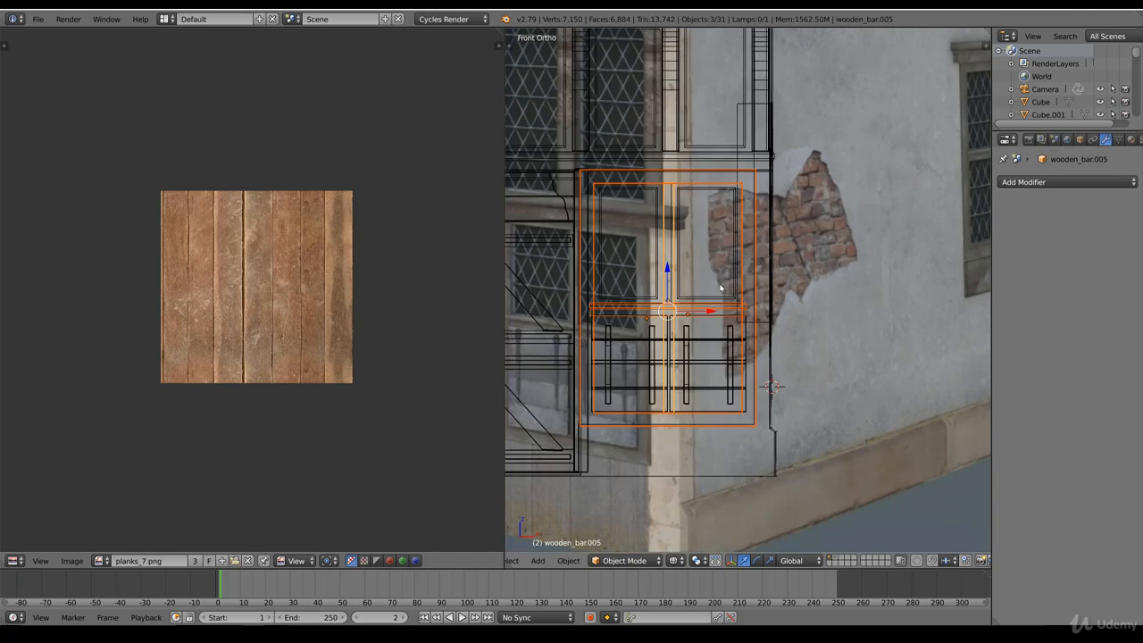
key("z")
scroll(707, 310, "down", 7)
middle_click_drag(764, 322, 763, 381, "shift")
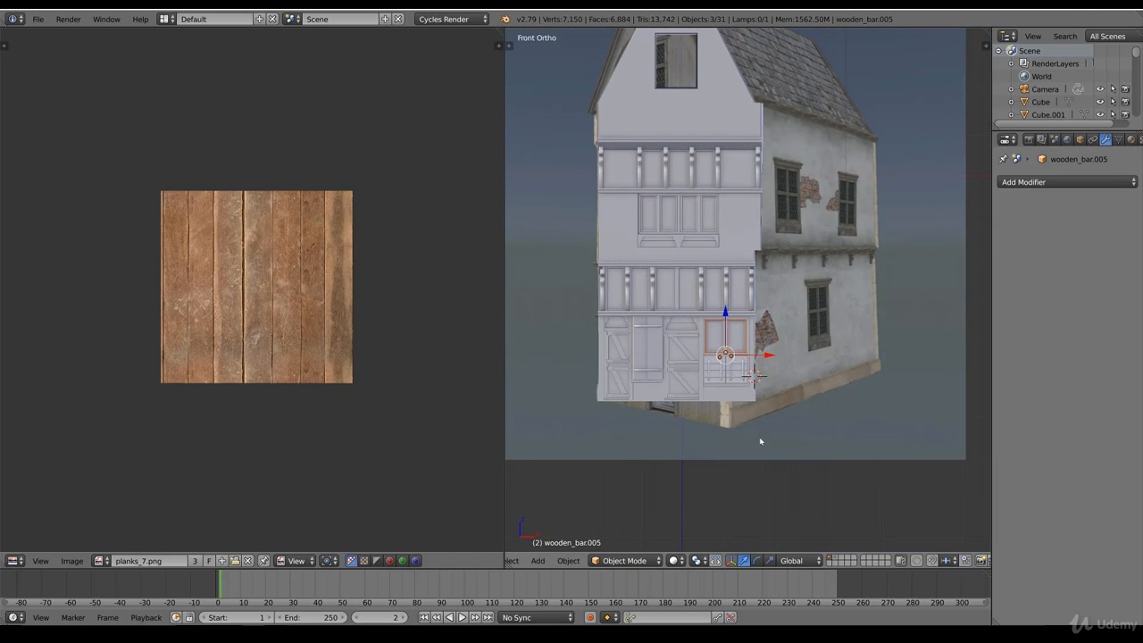
Step: Duplicate the selected window frame and bars and place the copy over the gable's window opening
key("shift+d")
left_click(716, 195)
mouse_move(713, 107)
middle_mouse_down("shift")
mouse_move(686, 264)
mouse_move(788, 357)
middle_mouse_up("shift")
scroll(755, 323, "down", 1)
scroll(766, 323, "up", 5)
key("z")
key("g")
left_click(824, 320)
scroll(788, 357, "up", 4)
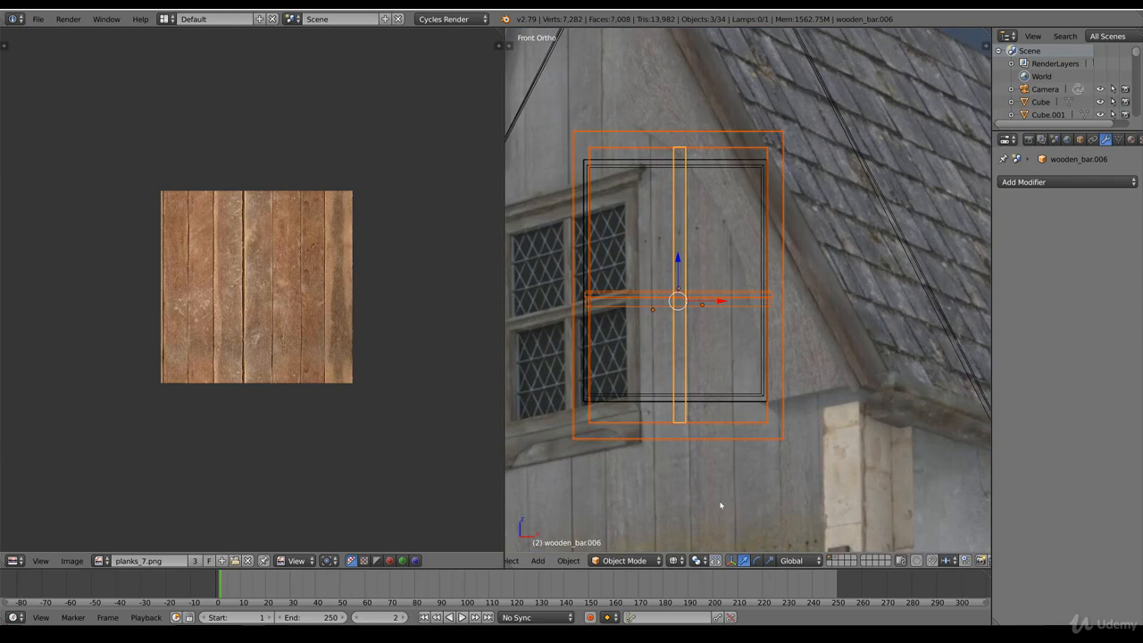
Step: Lower the top edge of the copied window frame to match the top of the gable opening
scroll(713, 512, "down", 4)
right_click(761, 363)
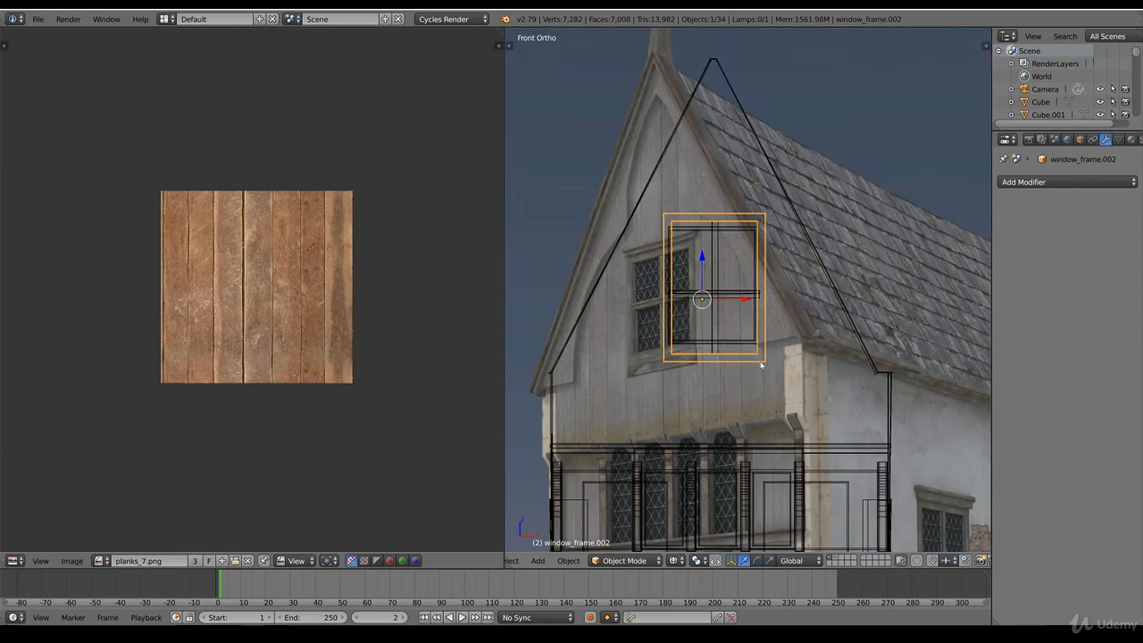
key("Tab")
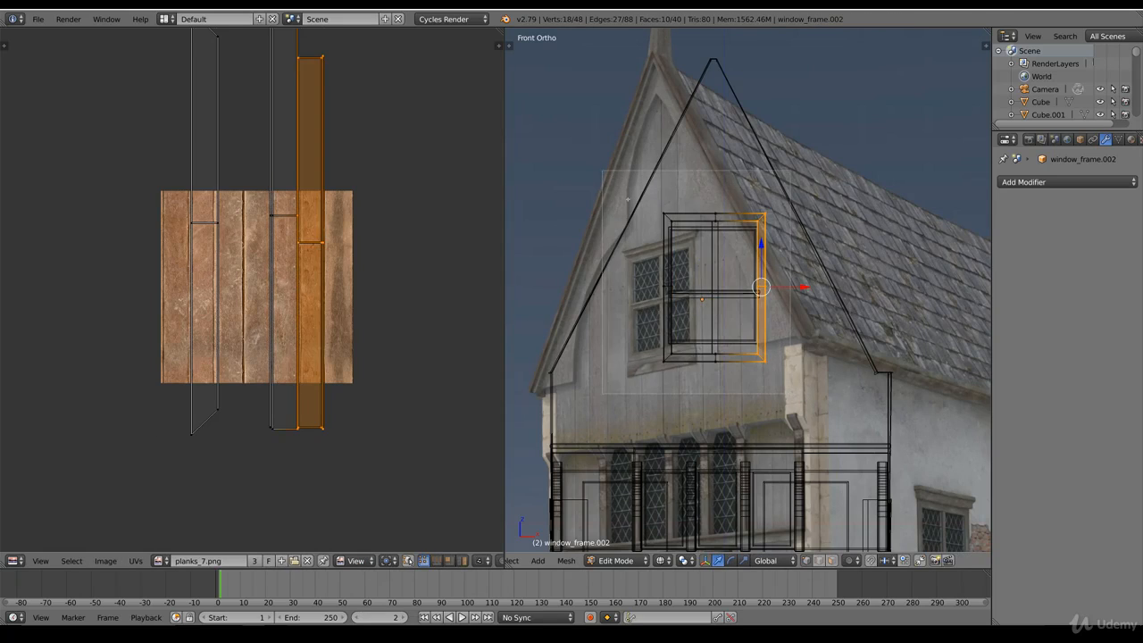
key("a")
key("a")
scroll(789, 322, "up", 3)
right_click(692, 159)
key("b")
left_click_drag(793, 182, 578, 114)
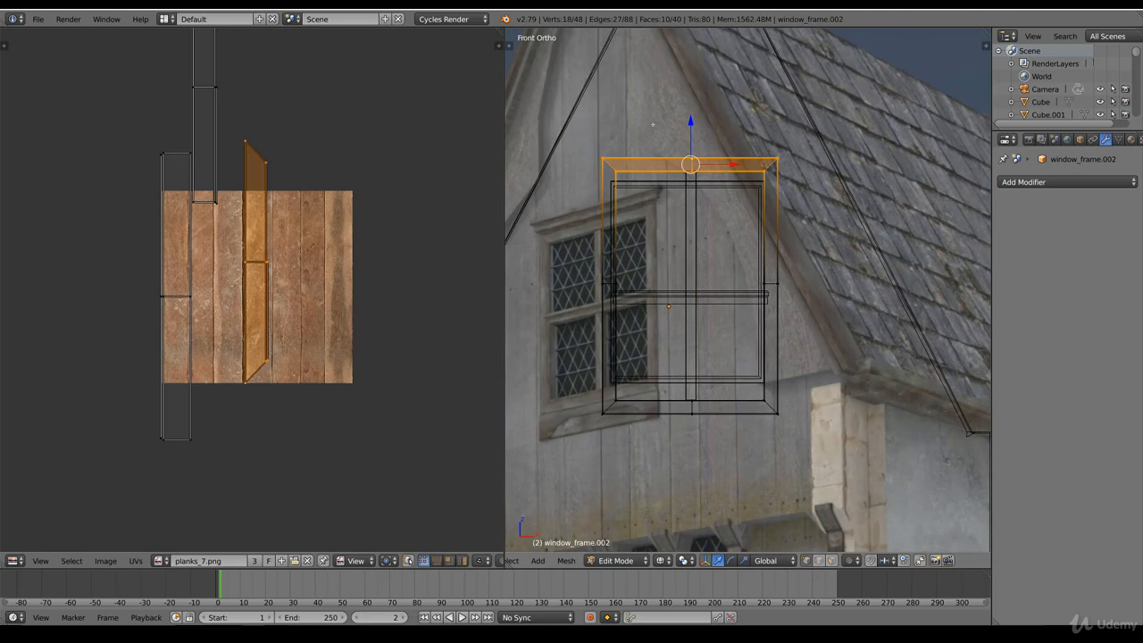
left_click_drag(694, 121, 693, 144)
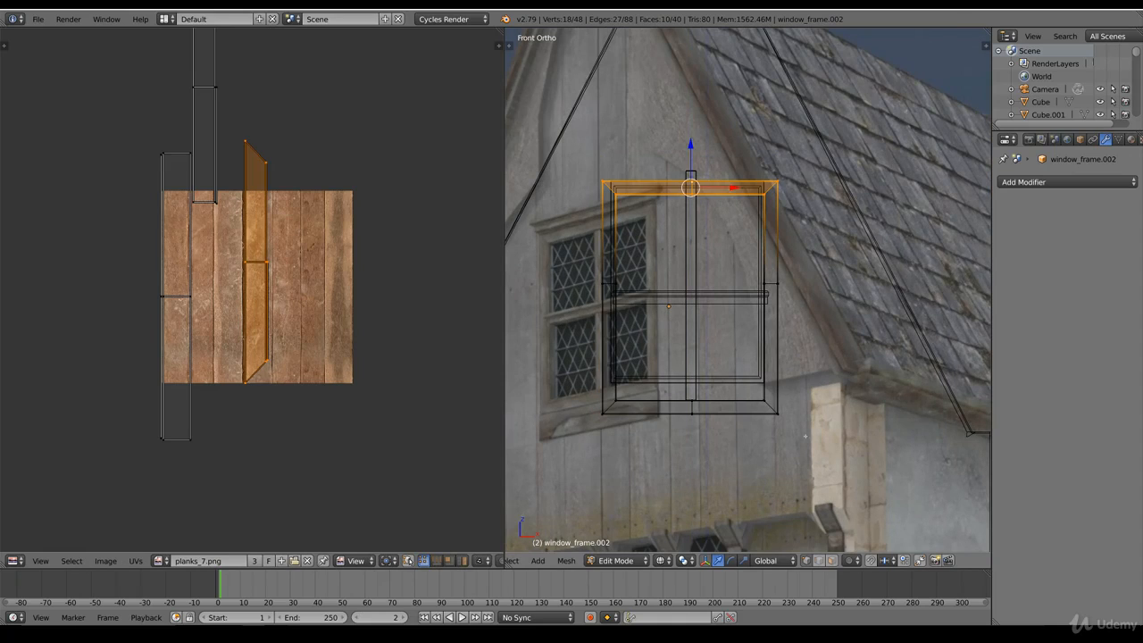
Step: Raise the bottom edge of the gable window frame along Z to meet the bottom of the opening
right_click(793, 418)
key("ctrl+l")
key("g")
key("z")
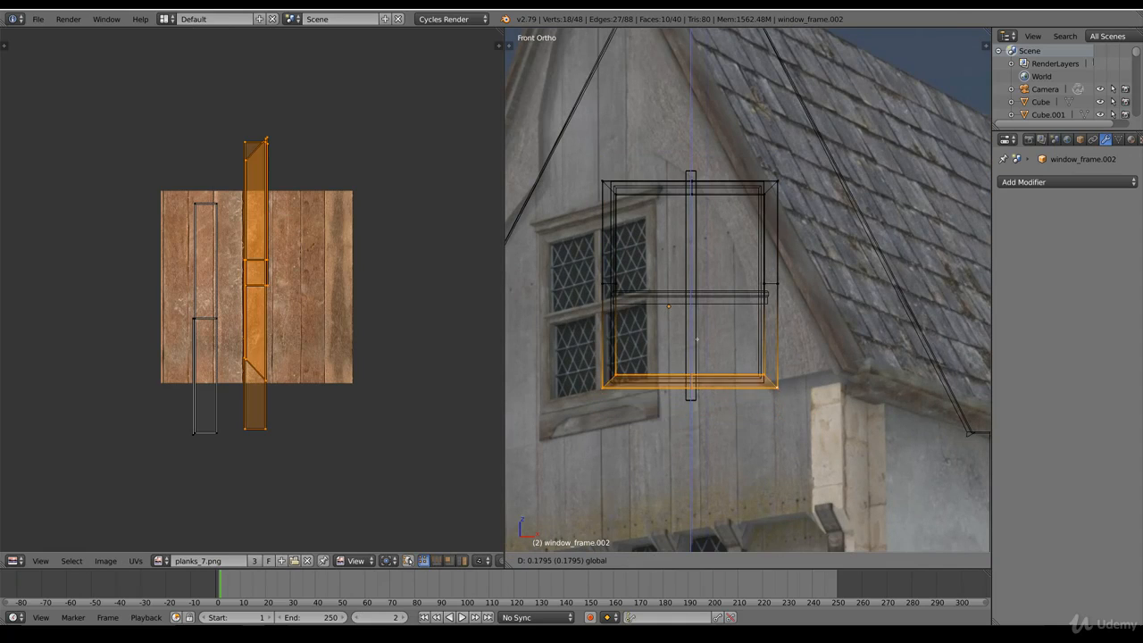
left_click_drag(701, 354, 700, 355)
Step: Move the left side of the gable window frame inward to line up with the opening's left edge
right_click(603, 384)
key("b")
left_click_drag(571, 415, 630, 128)
key("z")
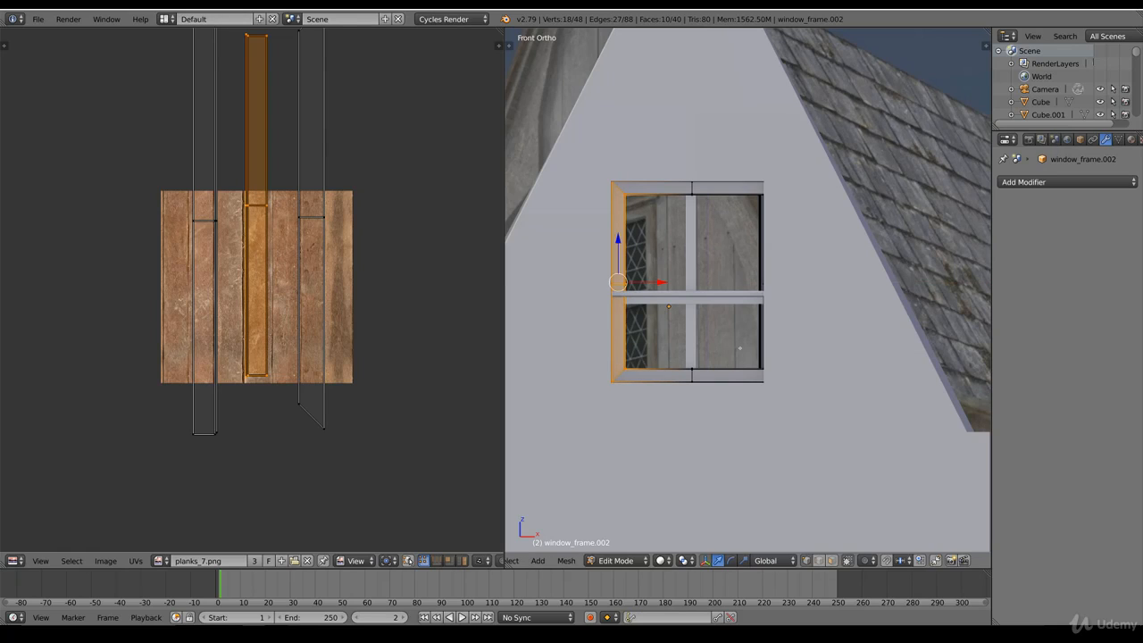
key("z")
Step: Move the right side of the gable window frame along X to the opening's right edge and finish editing the frame
right_click(795, 413)
key("ctrl+l")
key("g")
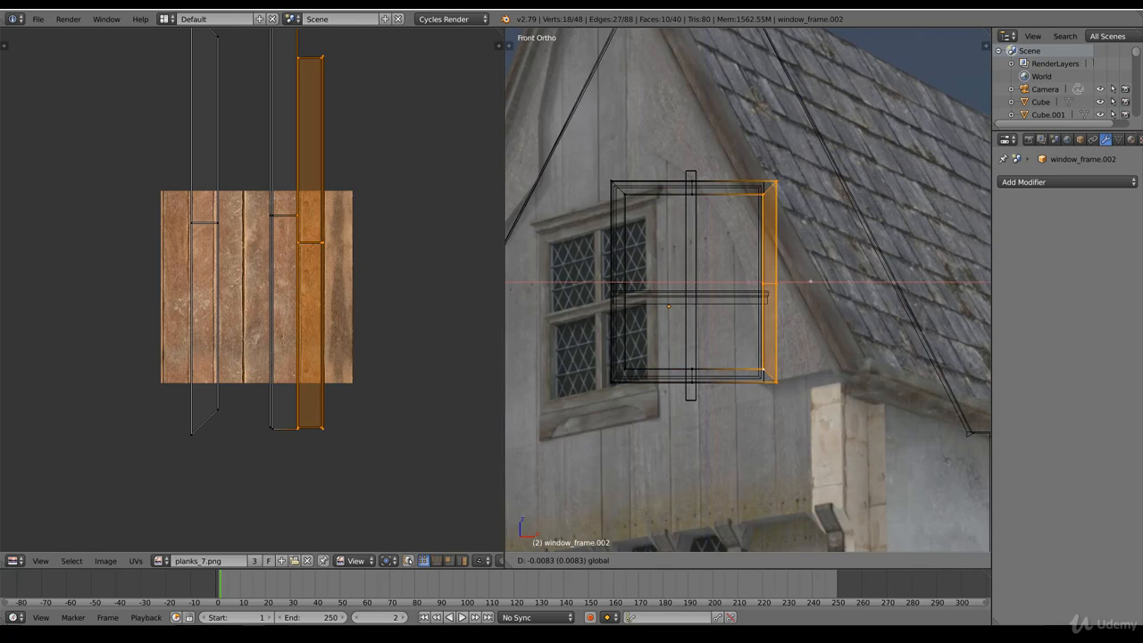
key("x")
left_click(746, 279)
key("z")
key("z")
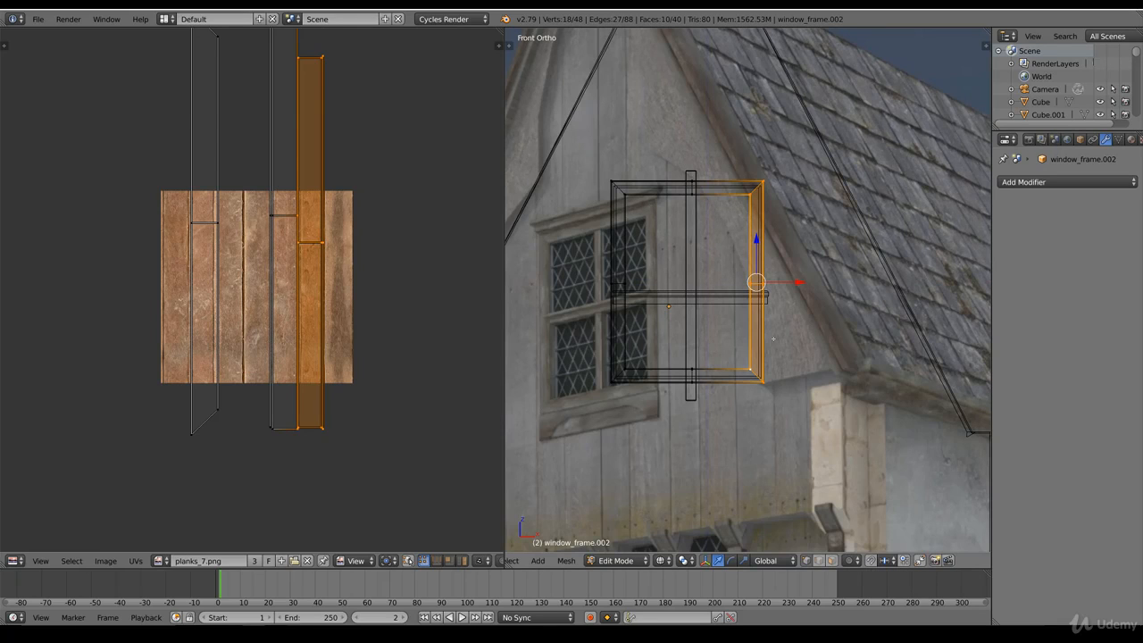
key("a")
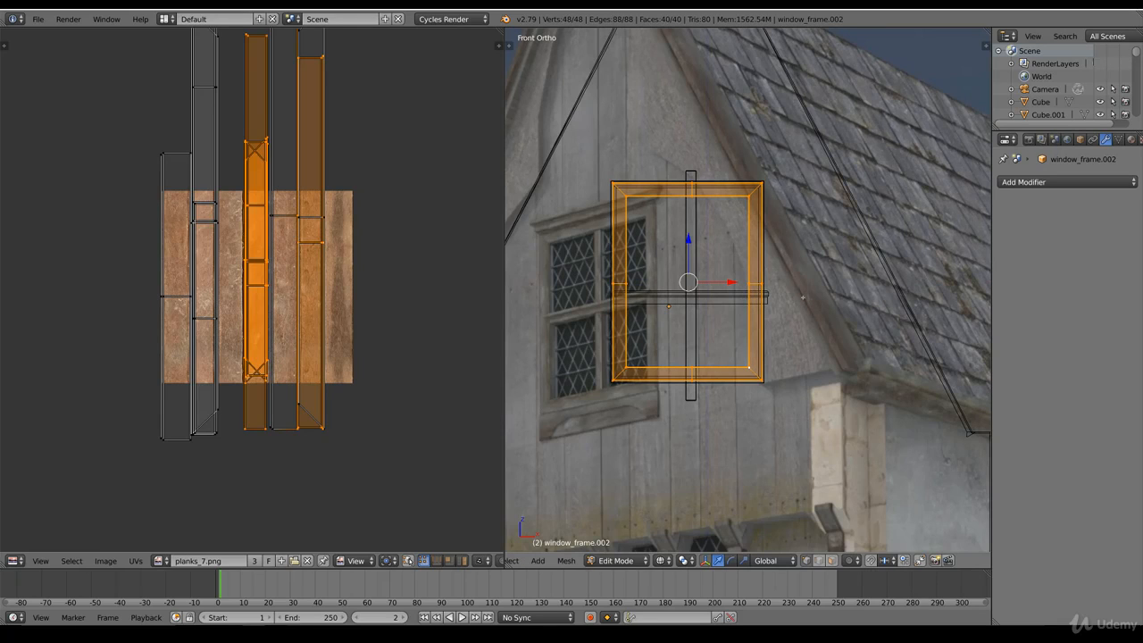
key("ctrl+z")
key("Tab")
Step: Shorten the gable window's vertical wooden bar at both ends so it stays within the frame
right_click(627, 189)
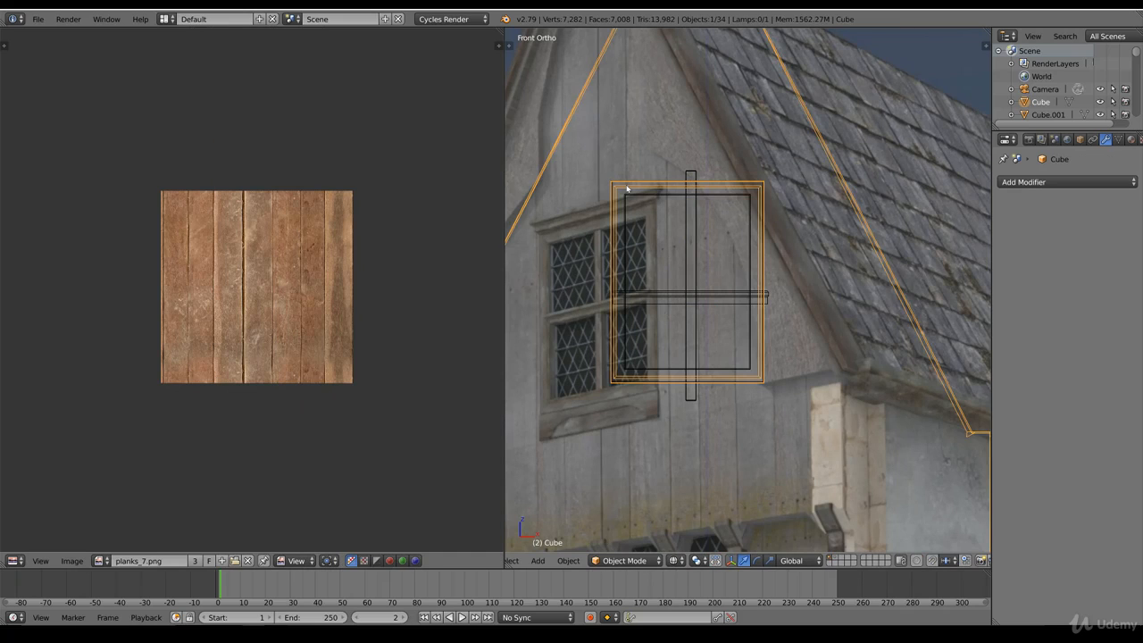
right_click(690, 232)
key("Tab")
right_click(716, 411)
key("b")
left_click_drag(708, 424, 697, 326)
right_click(702, 166)
key("b")
left_click_drag(707, 154, 671, 196)
left_click_drag(692, 127, 698, 144)
key("Tab")
Step: Move the whole mesh of the horizontal crossbar up to the middle of the gable window frame
right_click(729, 295)
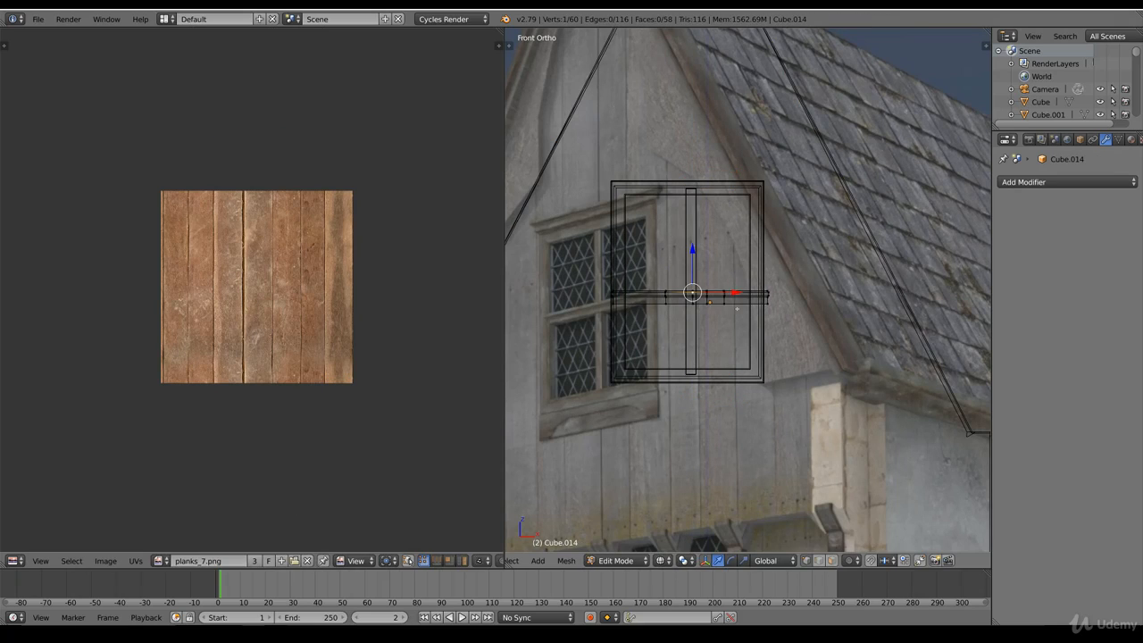
key("Tab")
key("g")
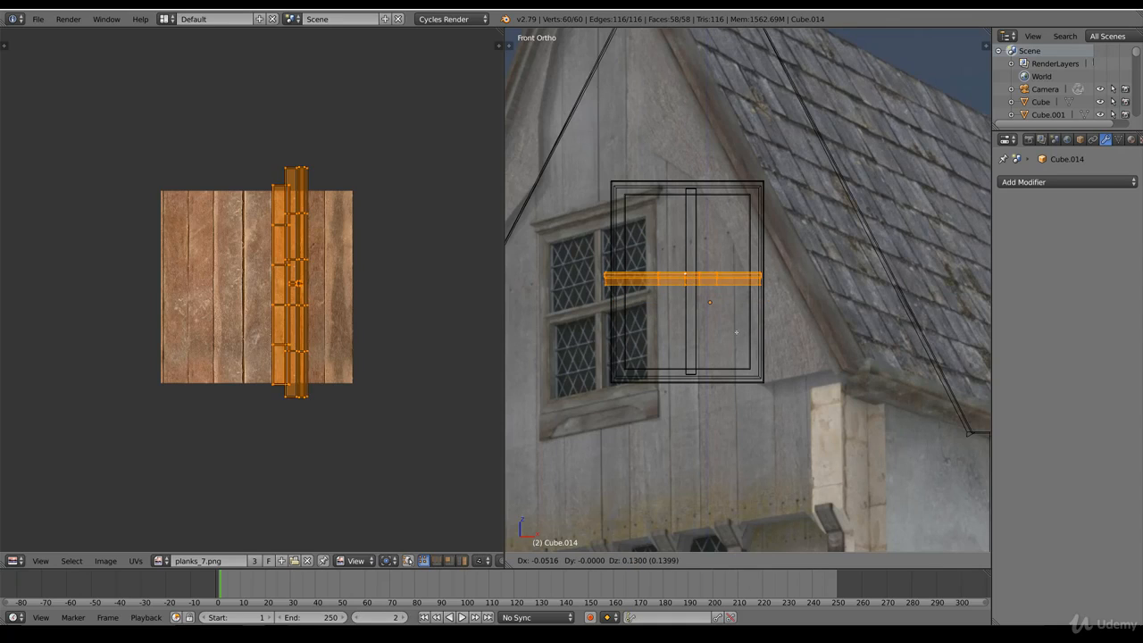
left_click(735, 356)
Step: Adjust the ends of the gable window's horizontal crossbar to fit the width of the frame
right_click(770, 292)
scroll(774, 296, "up", 3)
key("b")
left_click_drag(800, 295, 527, 271)
scroll(536, 277, "down", 1)
key("b")
left_click_drag(608, 305, 539, 275)
left_click_drag(666, 239, 669, 244)
key("Tab")
key("z")
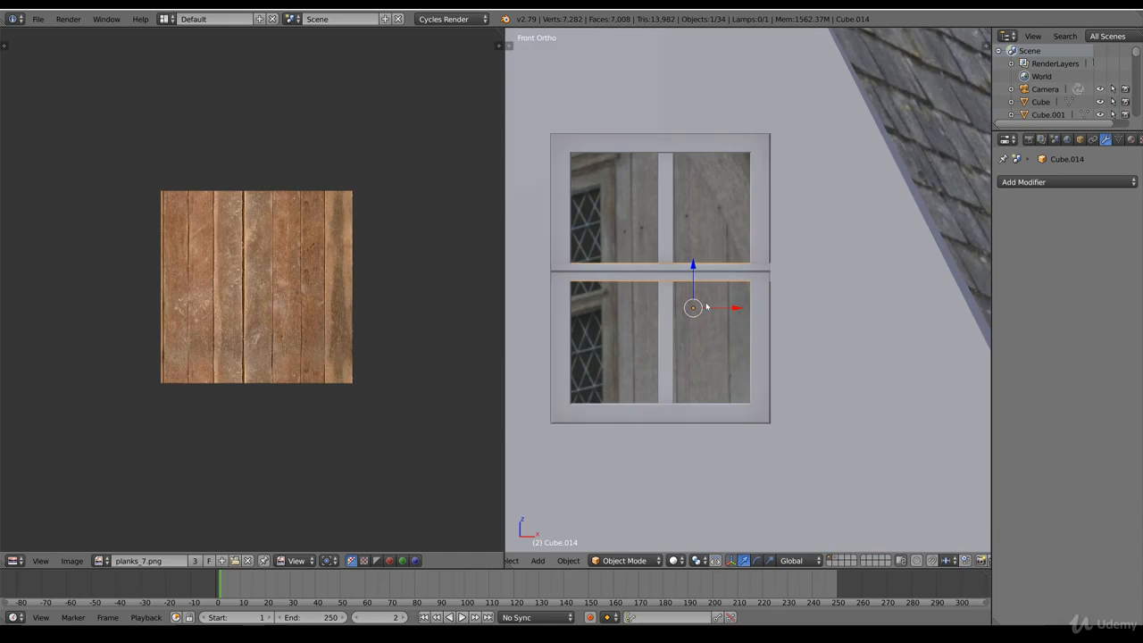
Step: Check how the resized frame and bars fit the gable opening from the front
scroll(707, 332, "down", 1, "shift")
scroll(704, 341, "up", 8, "shift")
scroll(705, 361, "down", 5, "ctrl")
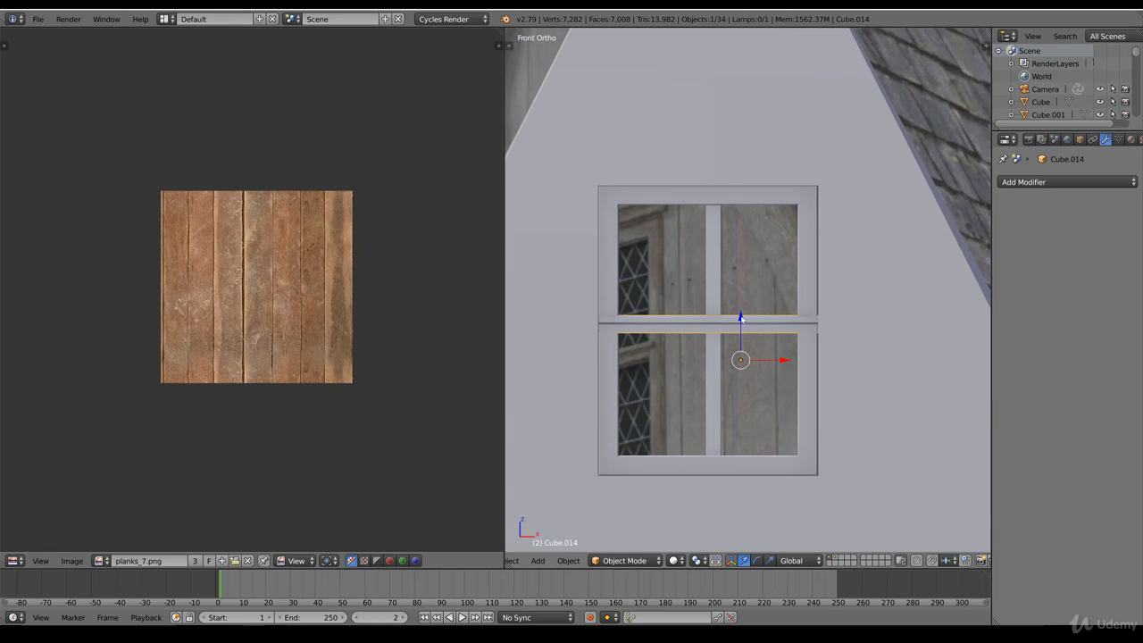
scroll(740, 353, "down", 3)
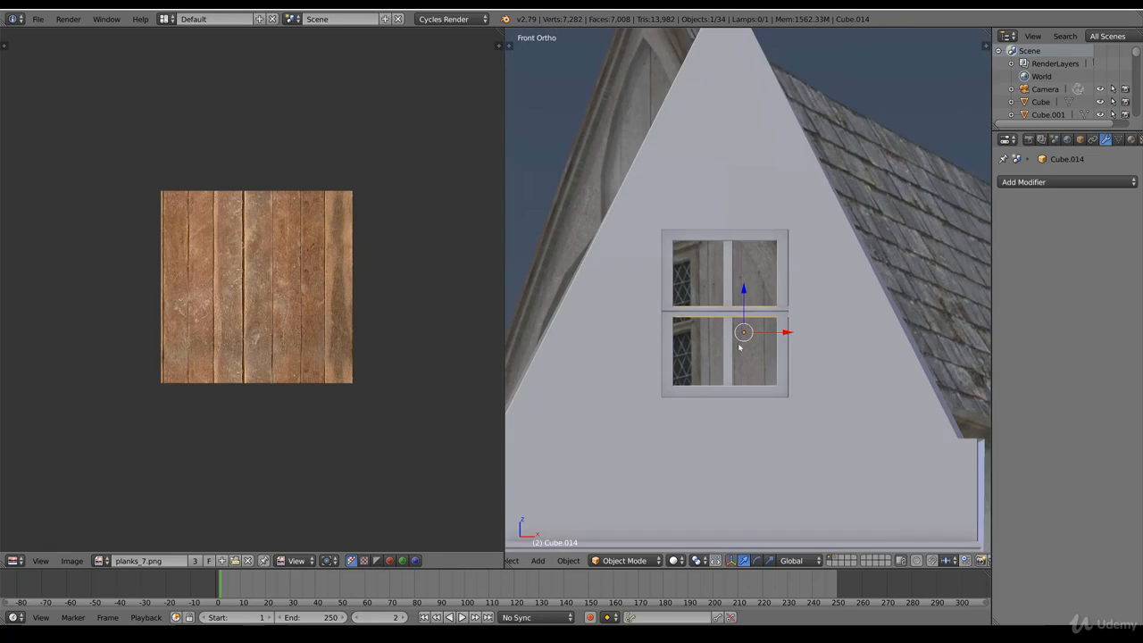
key("Tab")
key("z")
key("Tab")
key("z")
Step: Select the gable window's frame and both bars and move them along Y into the wall opening
middle_click_drag(781, 361, 747, 358)
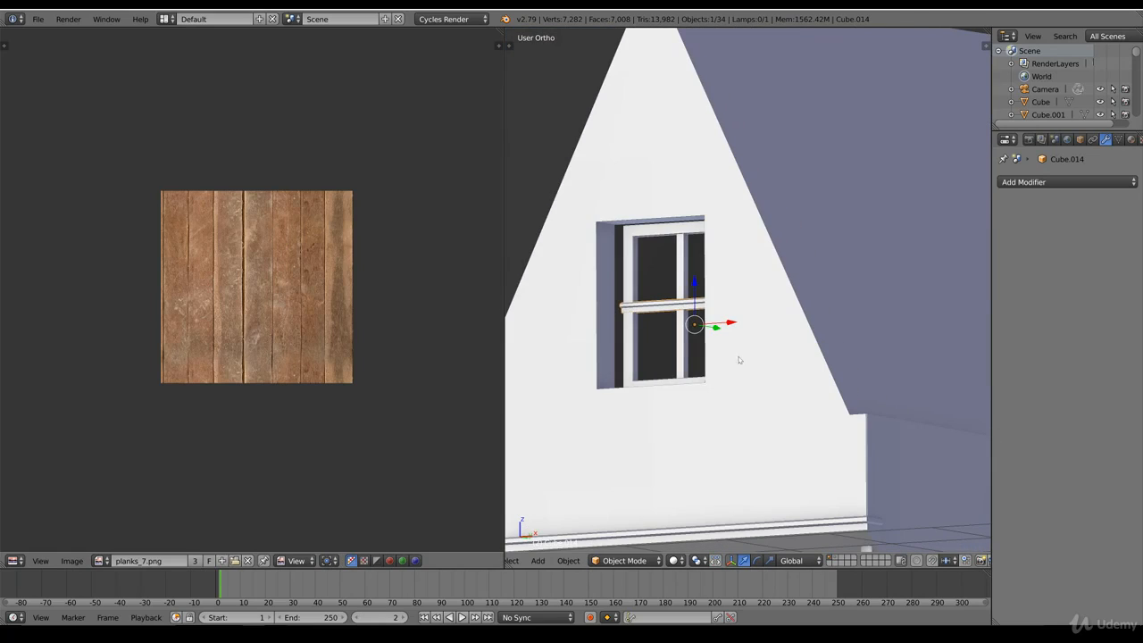
right_click(685, 340, "shift")
right_click(632, 333, "shift")
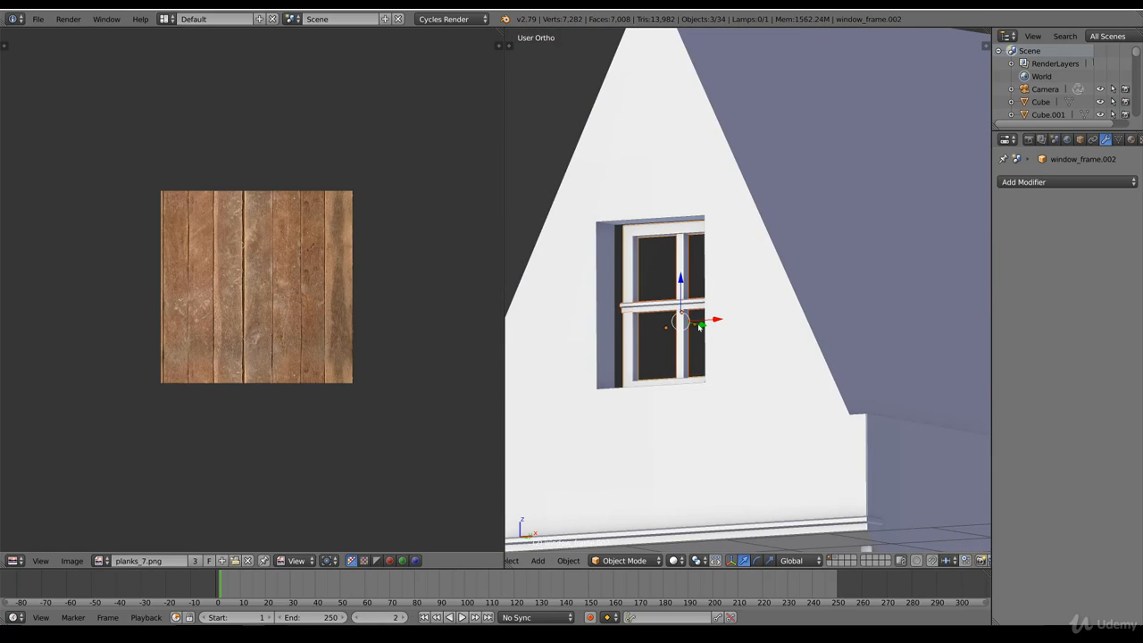
left_click_drag(699, 327, 896, 336)
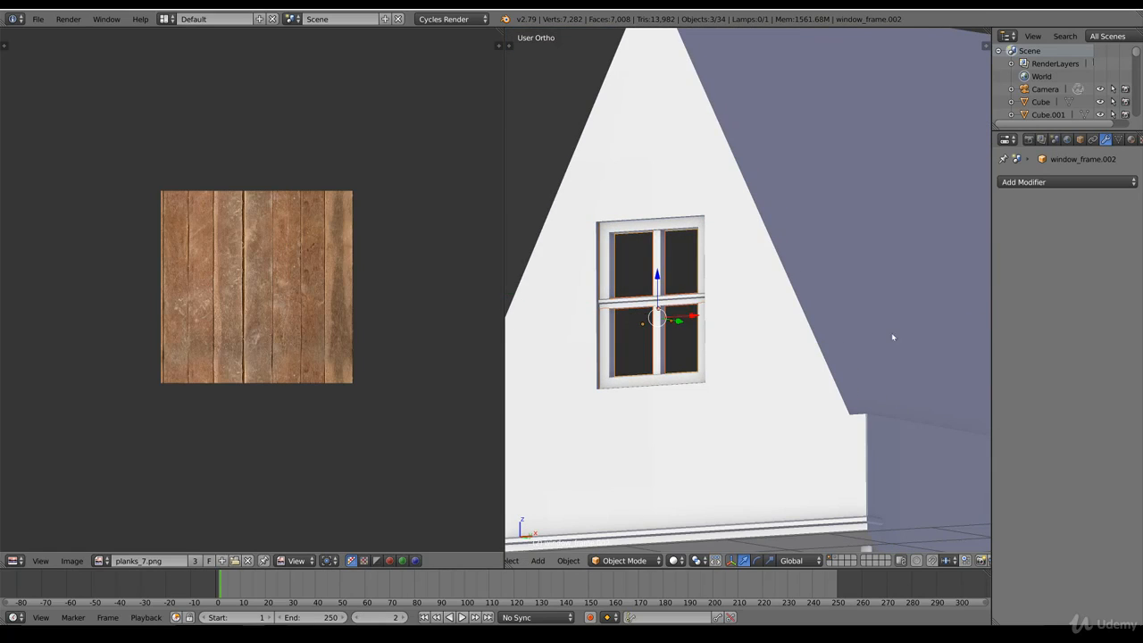
Step: Rotate the gable window's frame and bars slightly about the global X axis
key("r")
key("x")
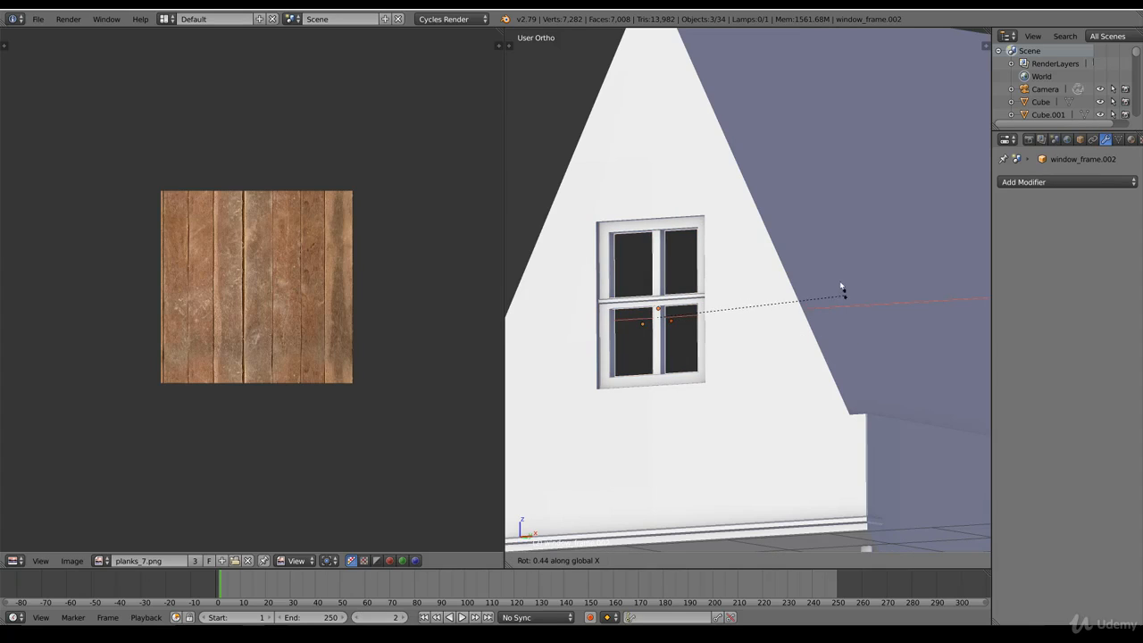
left_click(819, 263)
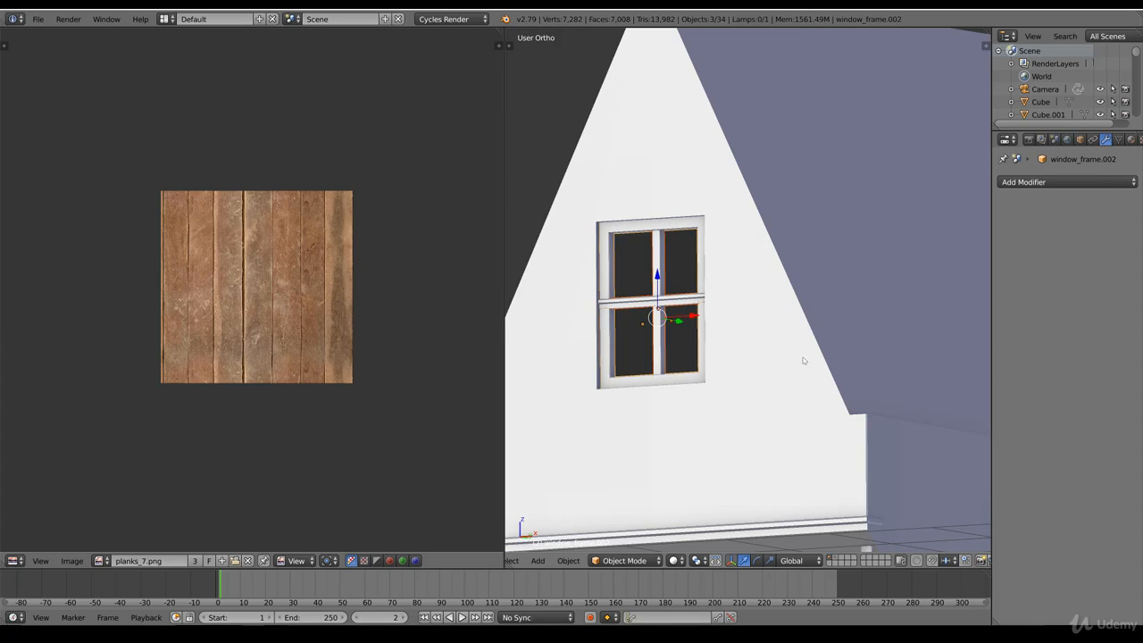
Step: Start the Screencast Keys display for the 3D view
key("n")
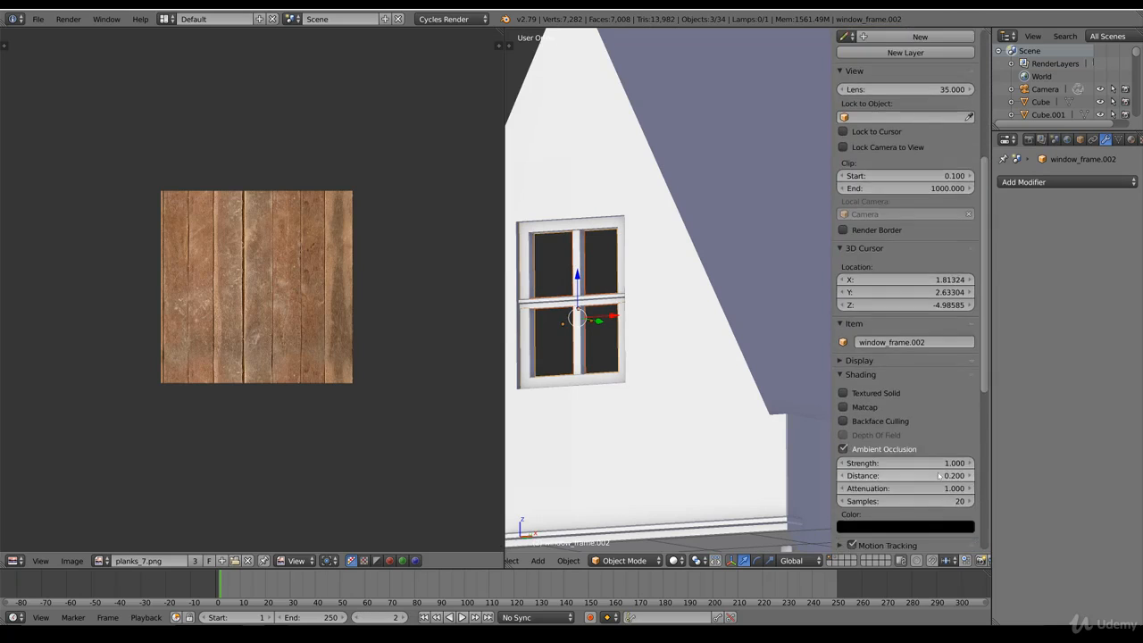
scroll(939, 475, "down", 8)
left_click(892, 542)
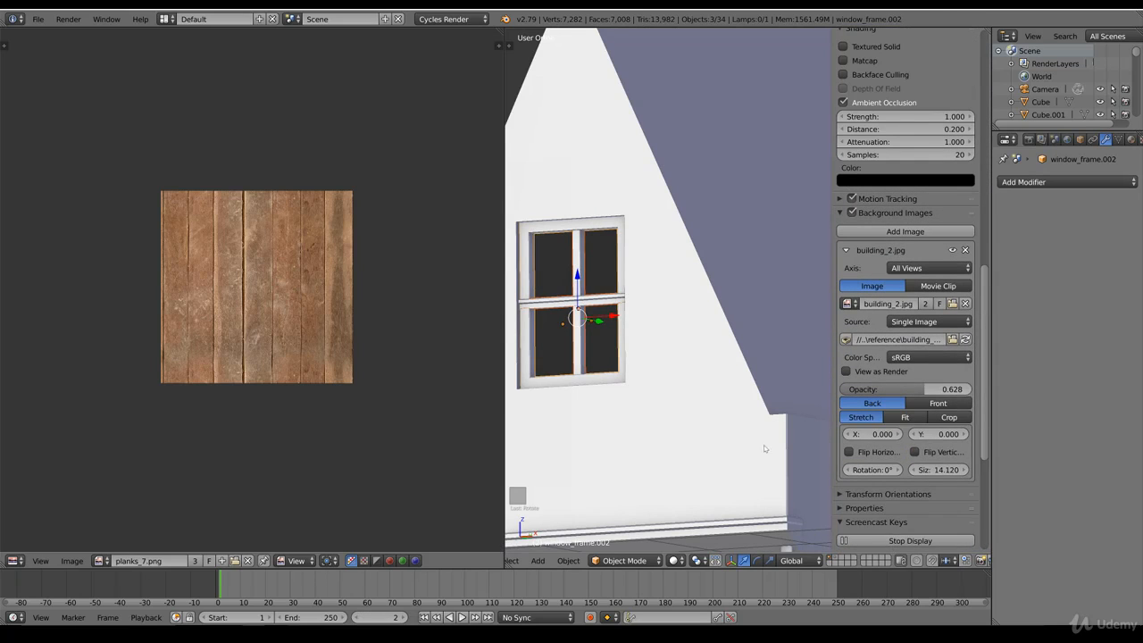
key("n")
Step: Nudge the gable window's frame and bars slightly along Y and rotate them about -0.05° around the global X axis
middle_click_drag(700, 418, 725, 407, "shift")
scroll(778, 407, "up", 1)
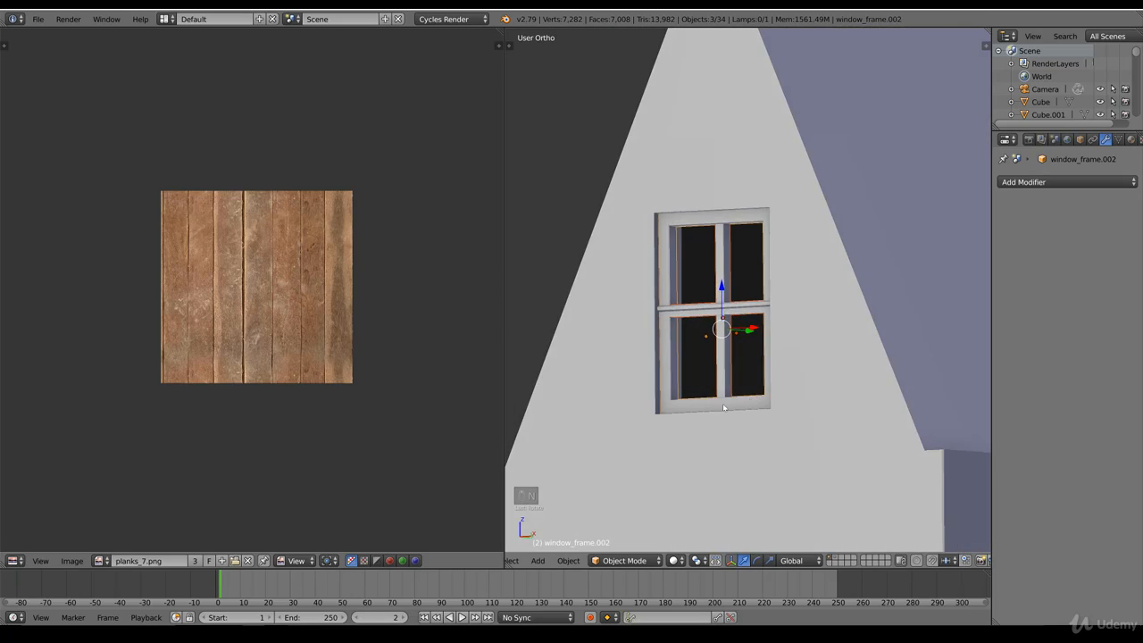
scroll(727, 404, "up", 3)
middle_click_drag(740, 367, 736, 334)
key("r")
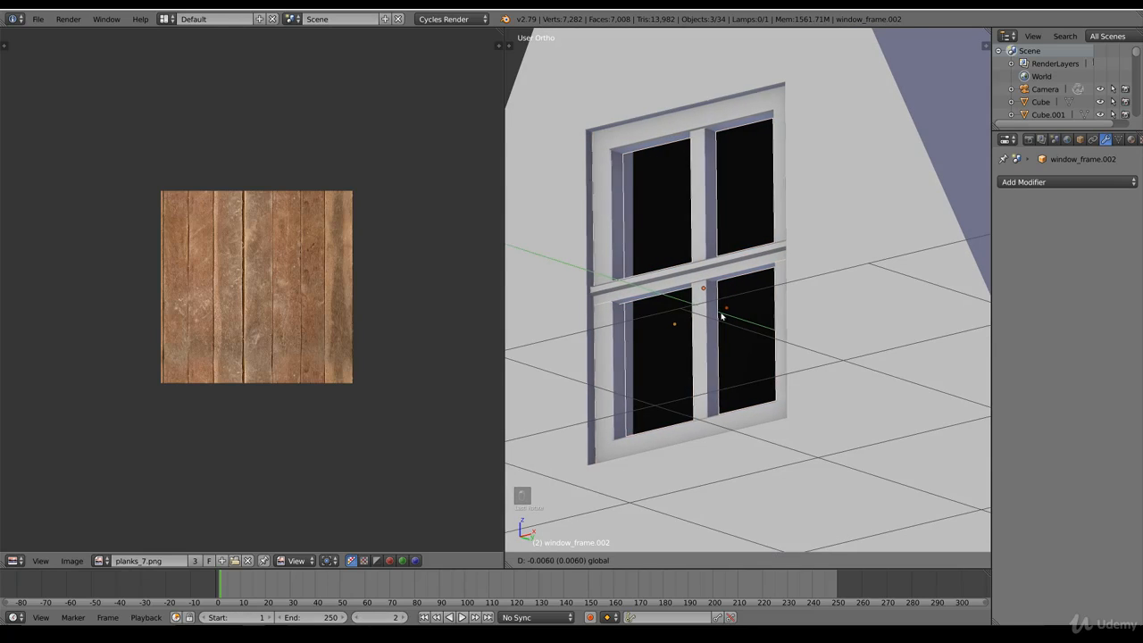
key("Escape")
key("r")
key("x")
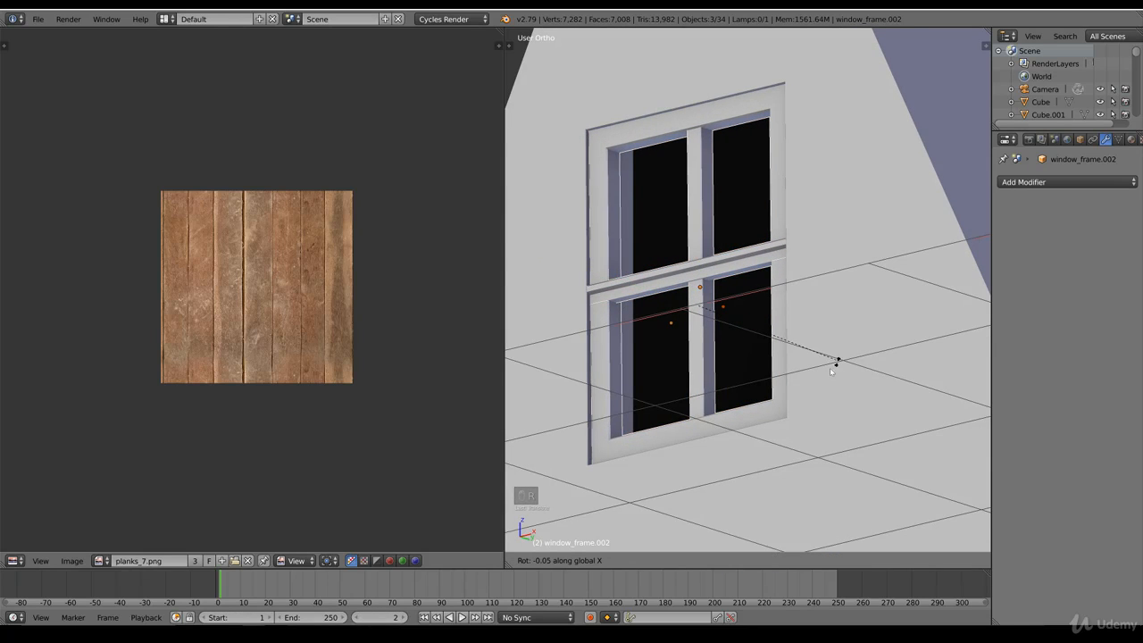
left_click(799, 377)
Step: Select the gable window's horizontal crossbar and set its origin to its geometry
middle_click_drag(693, 347, 728, 342)
scroll(729, 342, "down", 4)
middle_click_drag(749, 382, 768, 402)
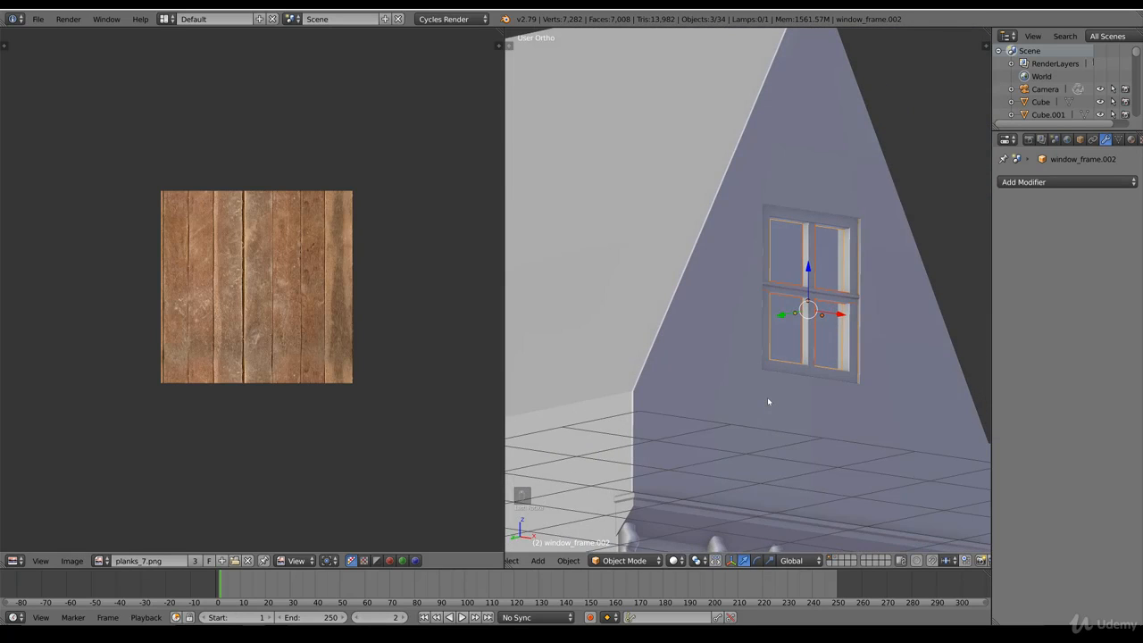
key("KP_1")
key("z")
key("z")
right_click(742, 340)
key("space")
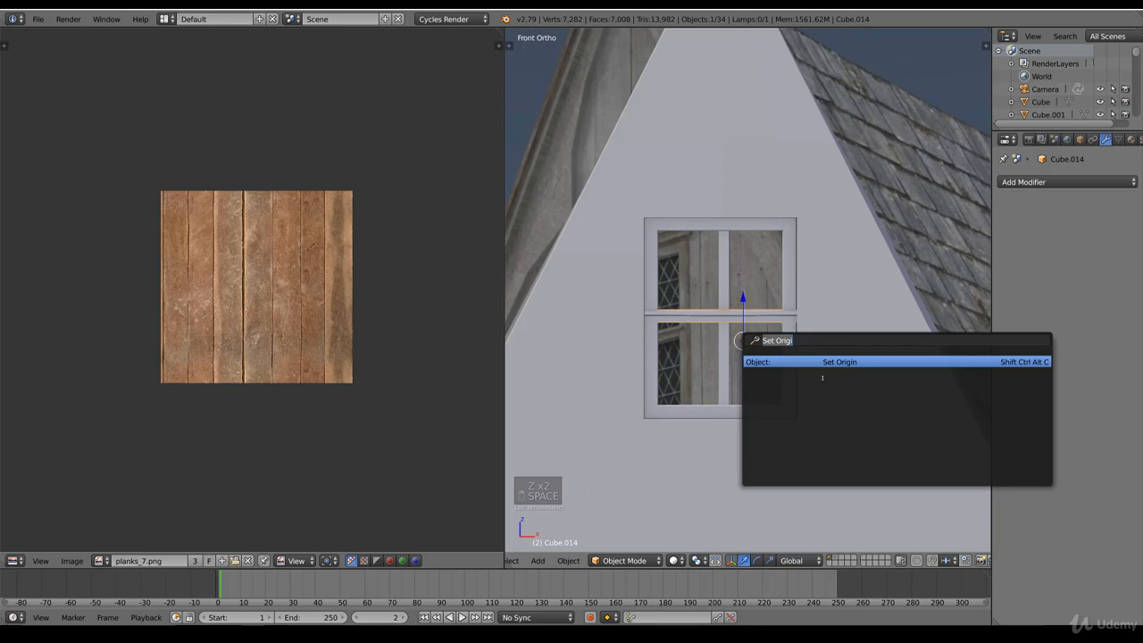
left_click(821, 362)
left_click(821, 365)
Step: Duplicate the horizontal crossbar and place the copy along the top of the gable window frame
key("shift+d")
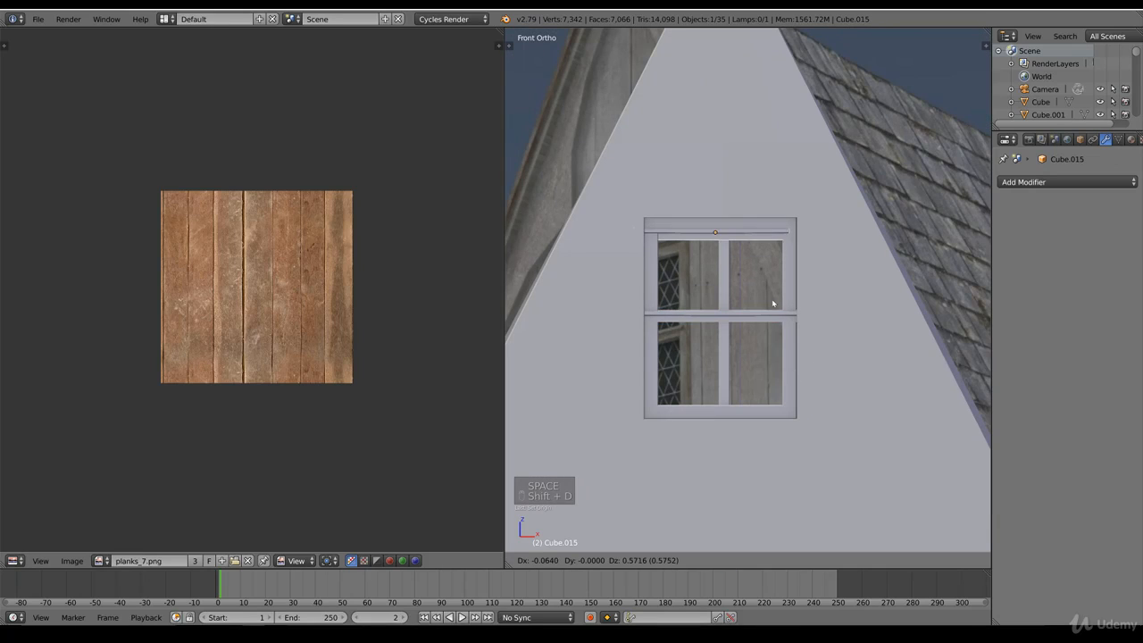
left_click(797, 283)
key("z")
key("g")
left_click(852, 255)
key("z")
middle_click_drag(794, 256, 746, 225)
left_click_drag(694, 170, 680, 117)
left_click(681, 120)
middle_click_drag(680, 120, 738, 261, "shift")
Step: Bevel the long lower front edge and the long upper edge of the bar on top of the frame
scroll(759, 330, "up", 7)
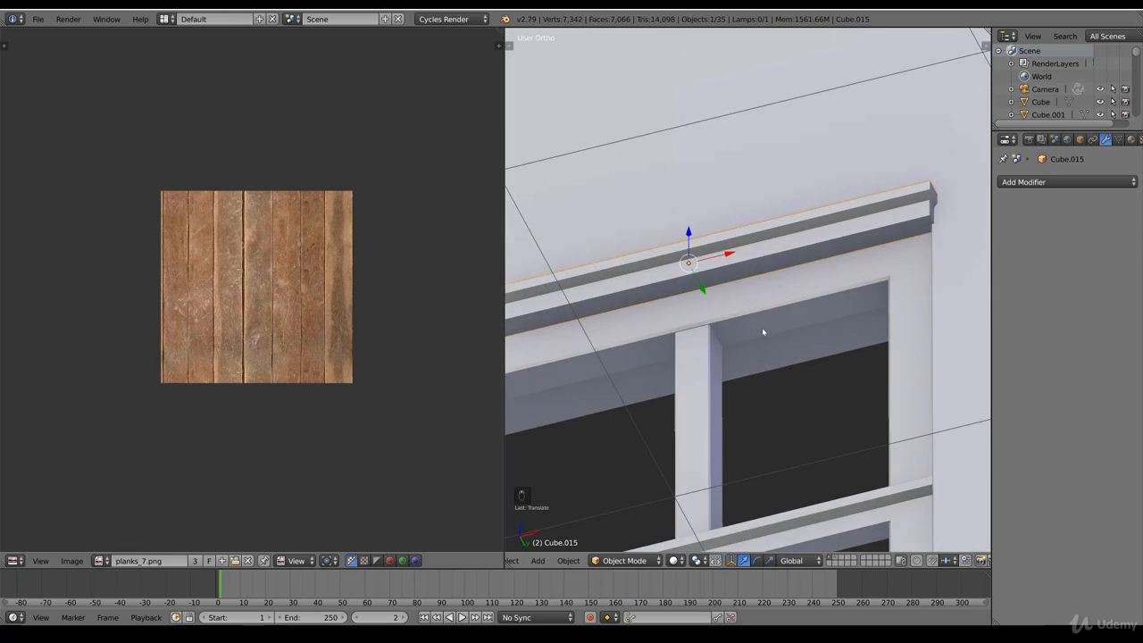
key("Tab")
left_click(801, 246, "alt")
key("ctrl+b")
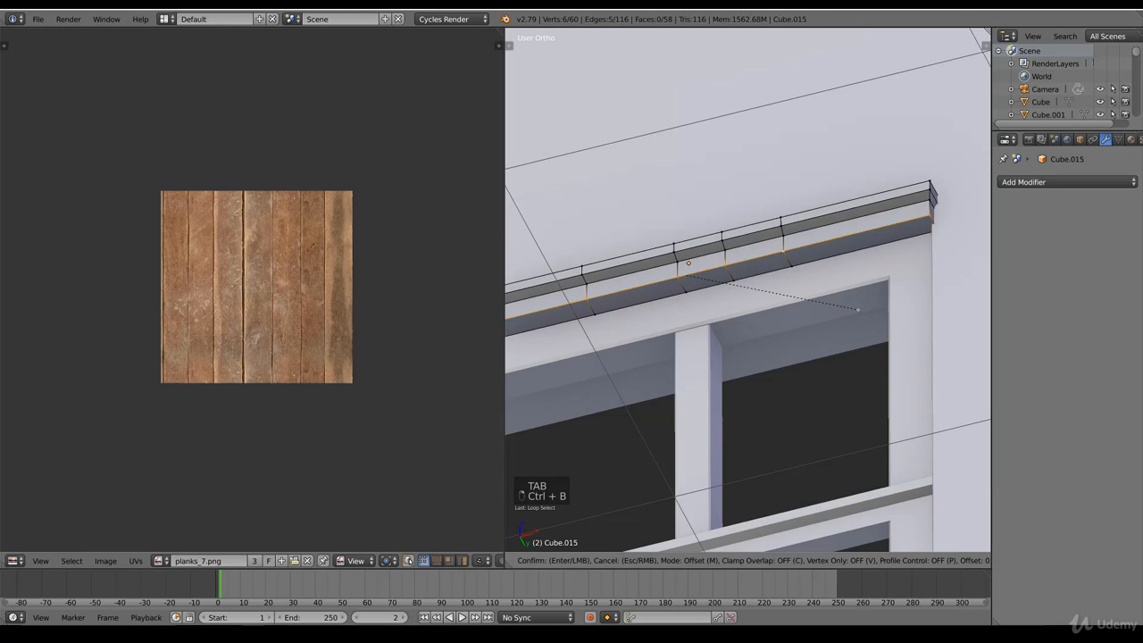
right_click(871, 316)
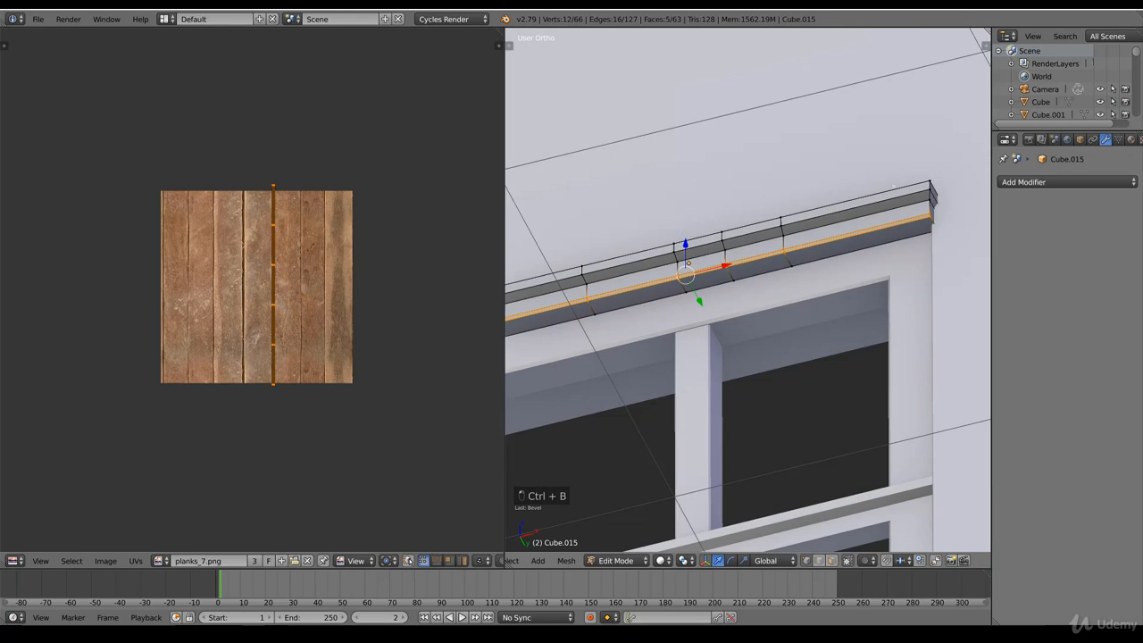
right_click(862, 198, "alt")
key("ctrl+b")
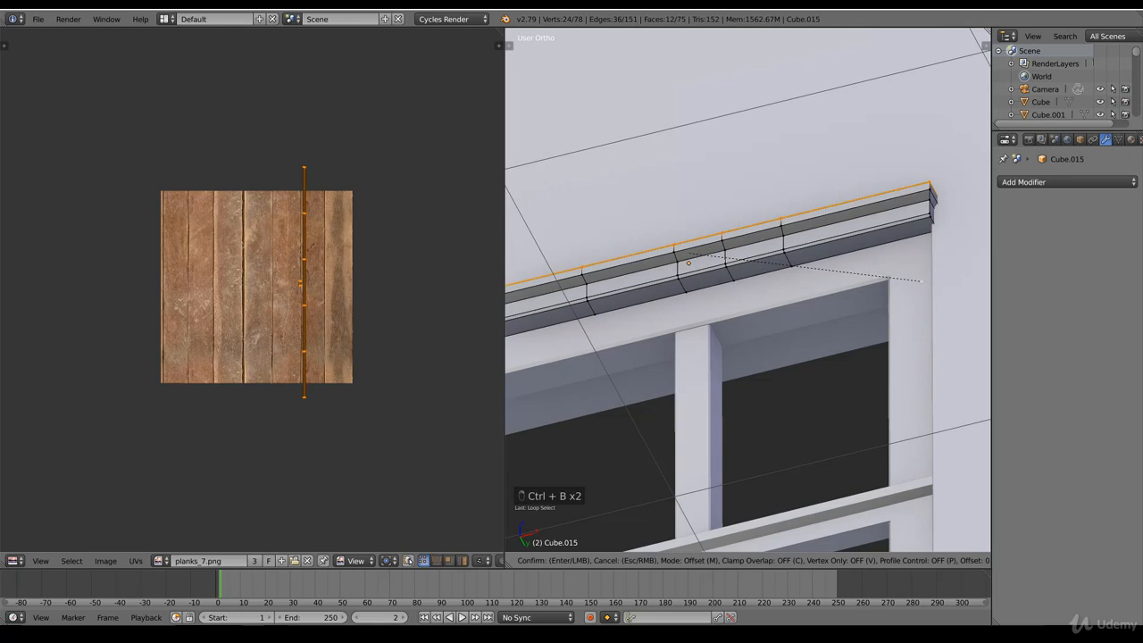
left_click(912, 273)
scroll(857, 408, "down", 4)
middle_click_drag(857, 408, 858, 327, "shift")
key("Tab")
Step: Bevel the long lower front edge and the long upper edge of the middle crossbar
right_click(799, 315)
key("Tab")
scroll(795, 340, "up", 5)
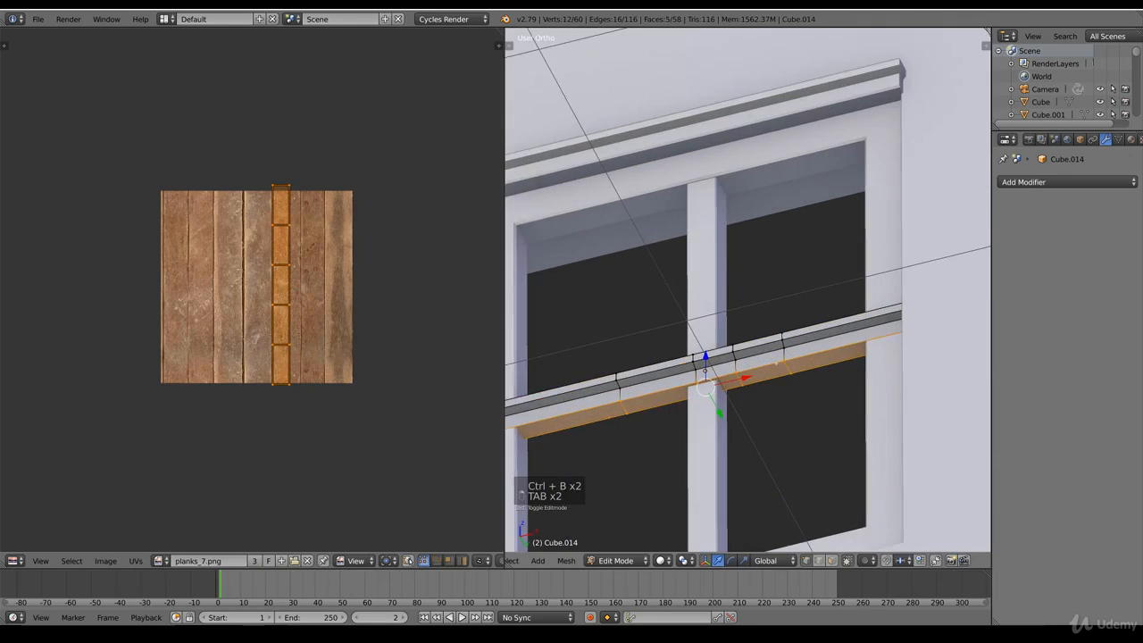
right_click(784, 401, "alt")
key("ctrl+b")
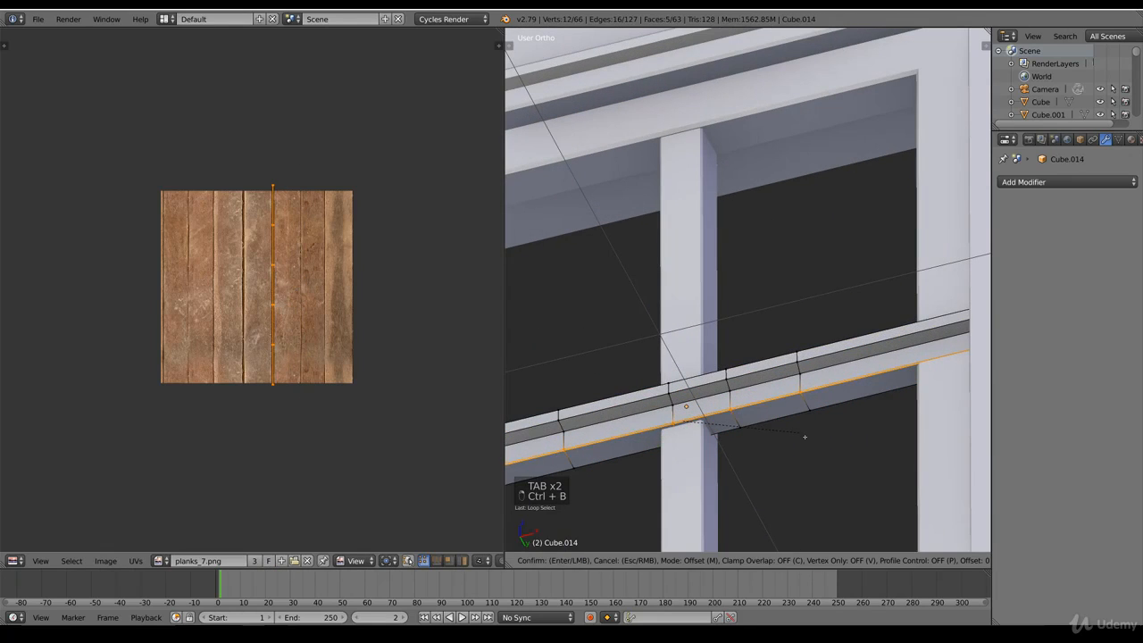
left_click(807, 434)
key("Tab")
key("Tab")
right_click(831, 386, "alt")
key("ctrl+b")
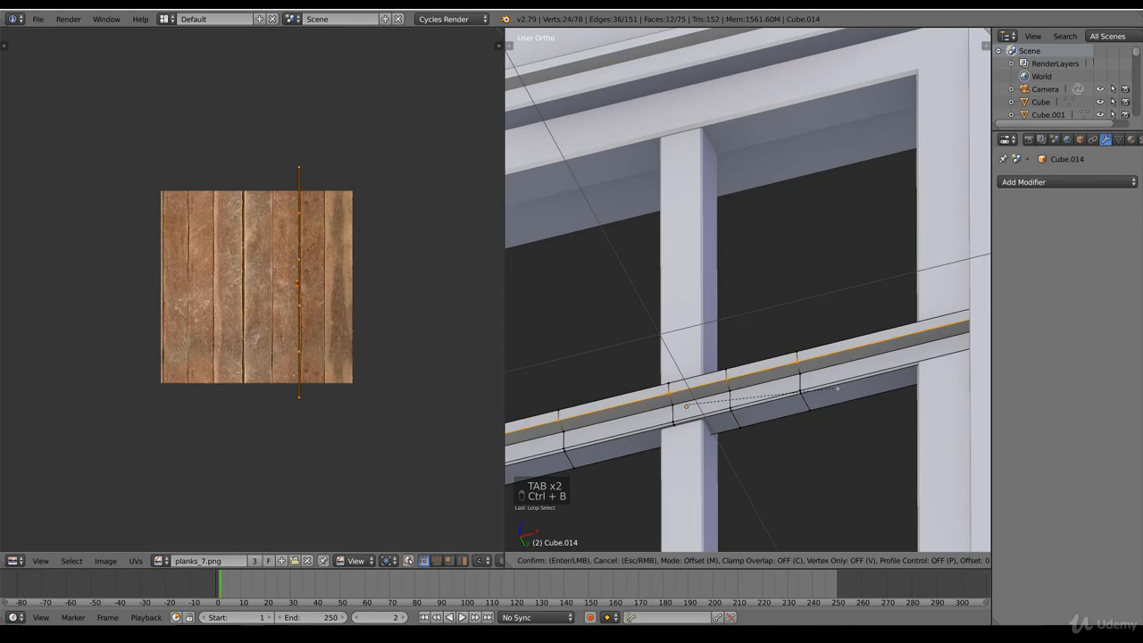
left_click(838, 394)
scroll(839, 395, "down", 6)
key("Tab")
Step: Duplicate the leftmost pane of the upper window row below the gable and move the copy up to the gable window
middle_click_drag(789, 395, 837, 421)
key("KP_1")
key("z")
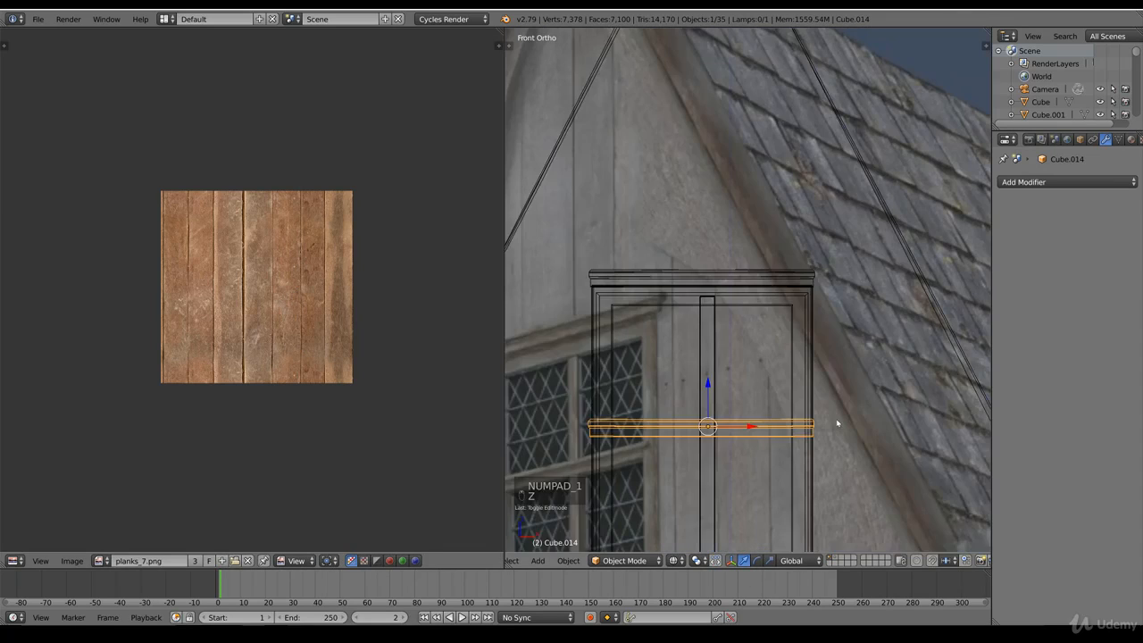
scroll(804, 400, "down", 4)
scroll(767, 378, "down", 4)
scroll(757, 411, "up", 7)
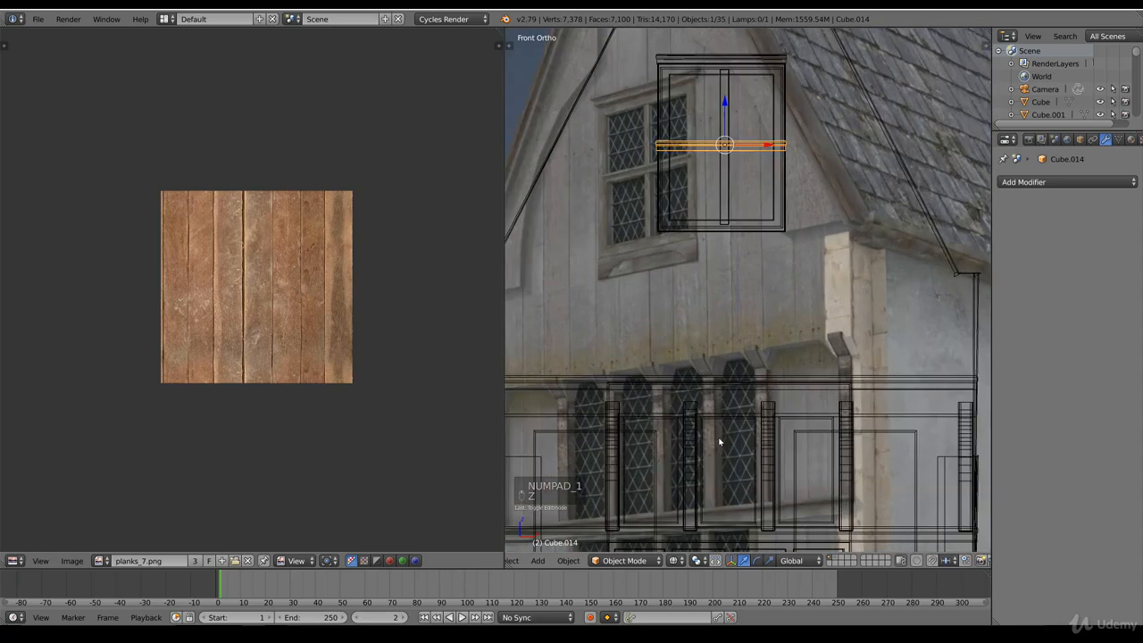
scroll(719, 440, "down", 4)
key("z")
right_click(700, 402)
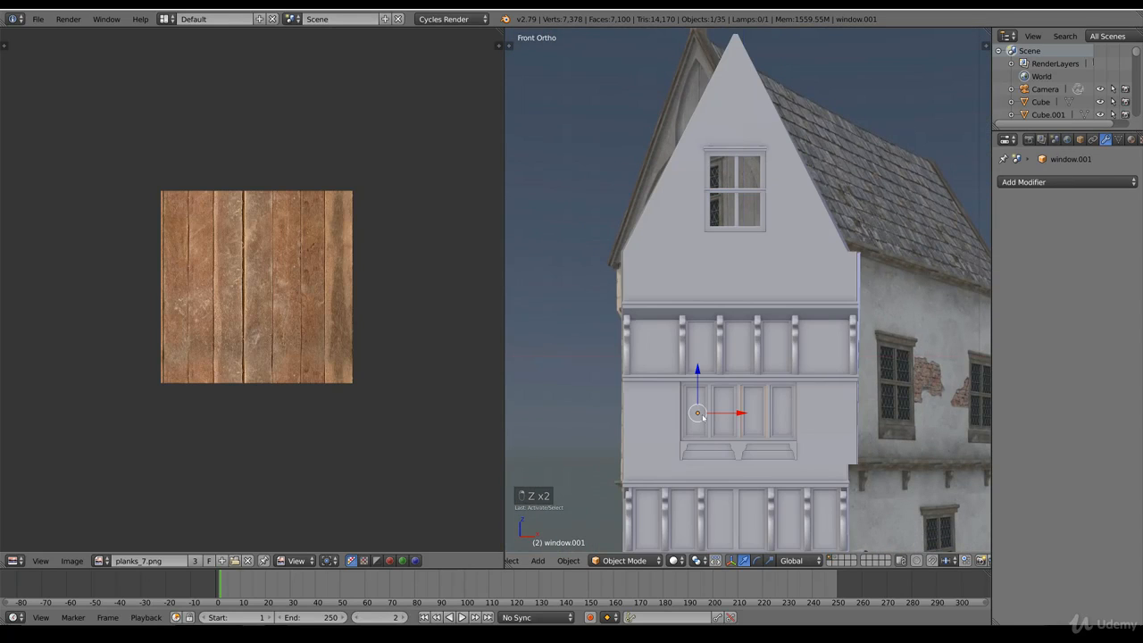
key("z")
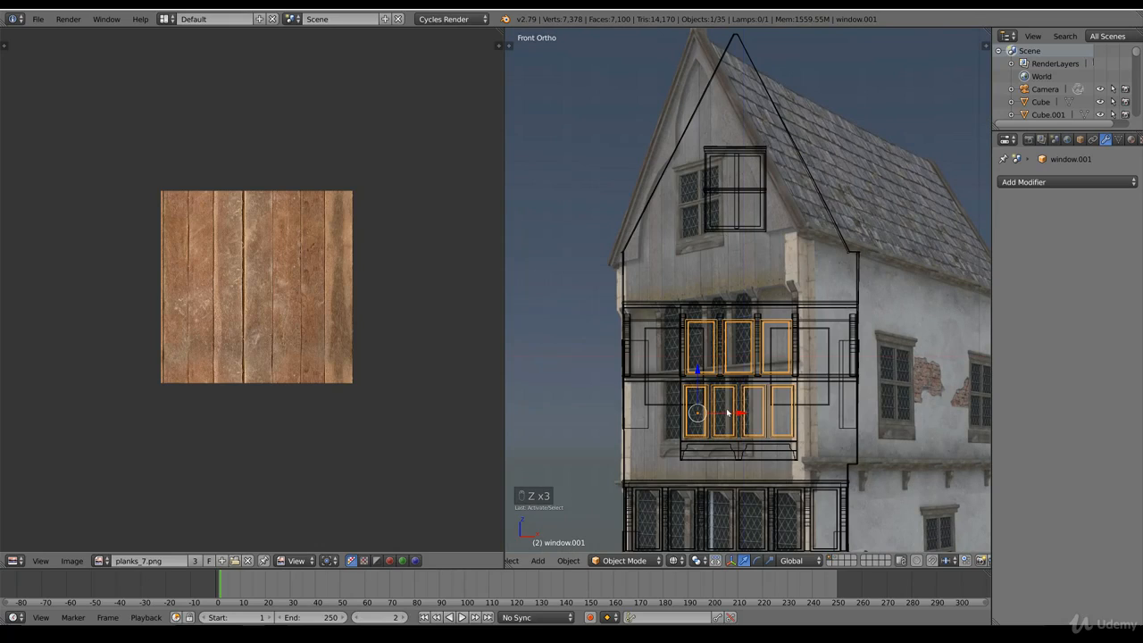
key("Tab")
key("ctrl+l")
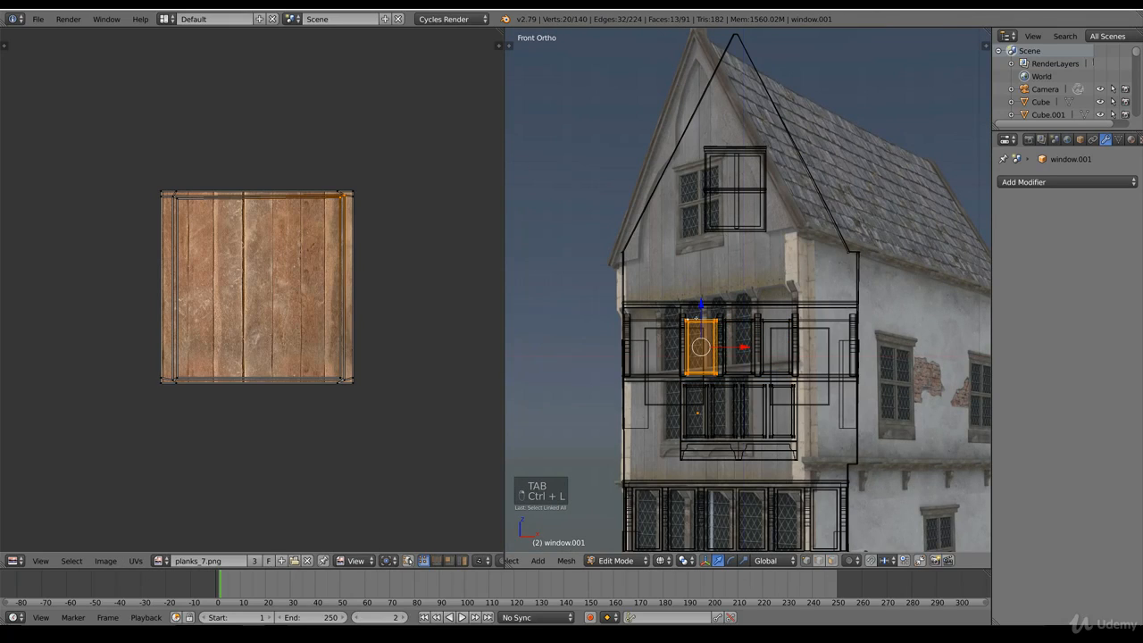
key("shift+d")
middle_click_drag(743, 255, 742, 367, "shift")
Step: Separate the duplicated pane into its own object and select that object
key("p")
left_click(743, 366)
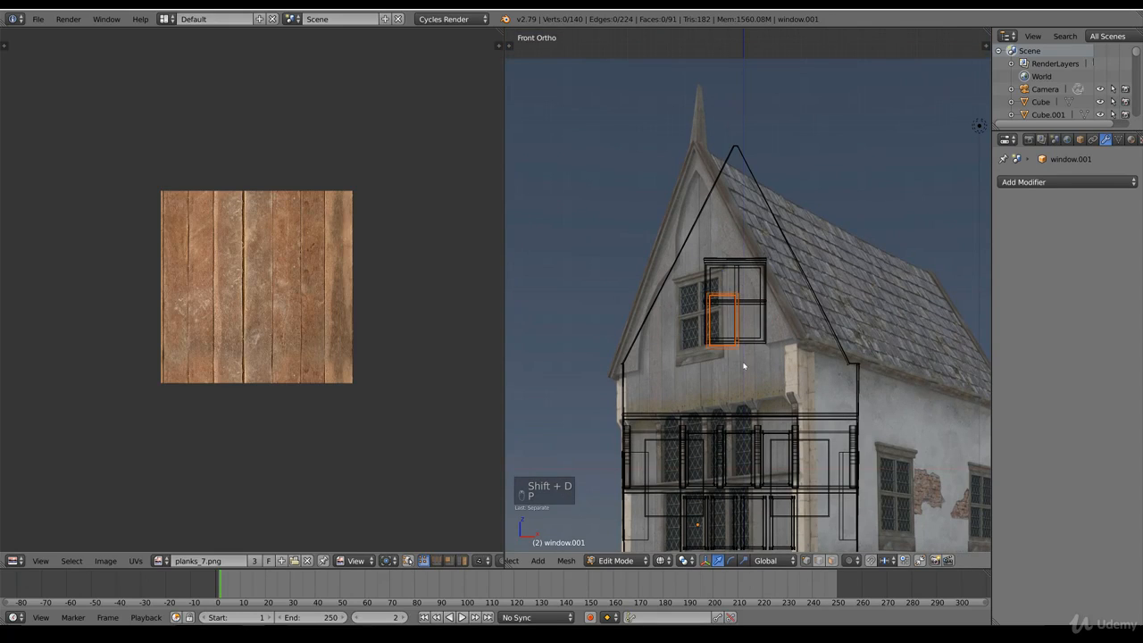
key("Tab")
right_click(734, 322)
right_click(745, 338)
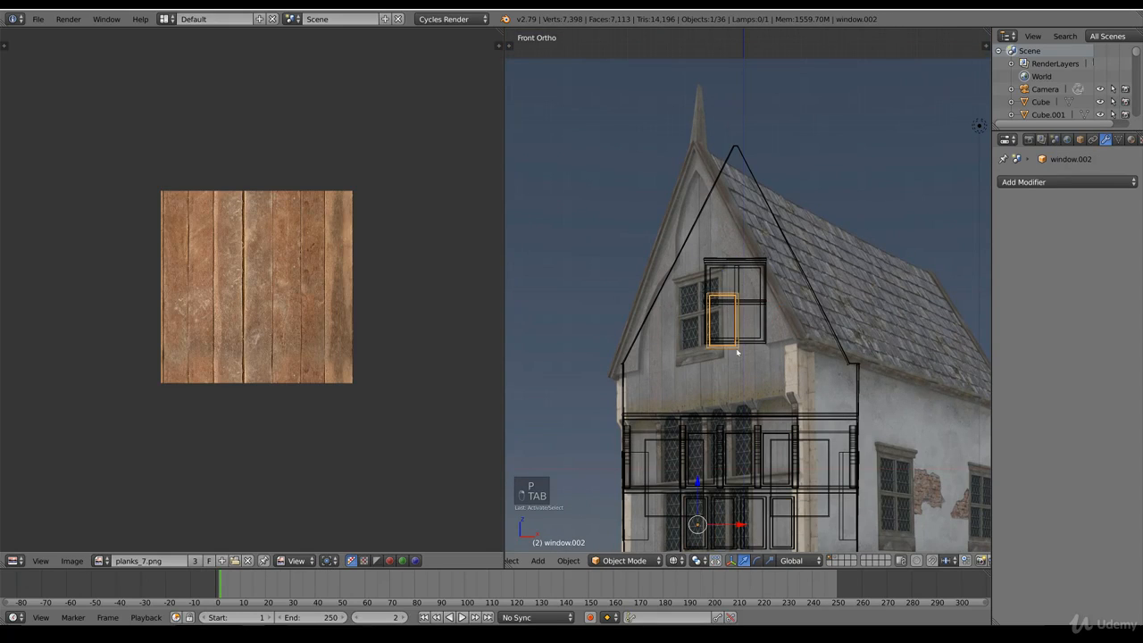
Step: Set the separated pane's origin to its geometry
scroll(732, 348, "up", 3)
key("space")
type("Set Origi")
left_click(764, 386)
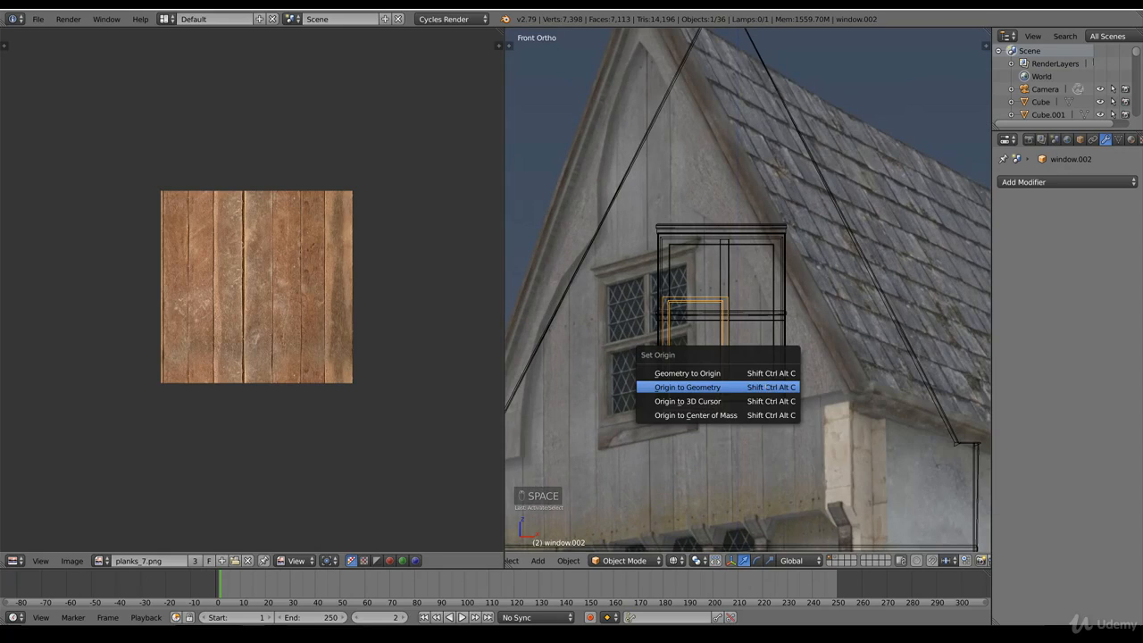
left_click(784, 387)
Step: Move the pane so its upper corner fits the lower-left opening beneath the crossbar
scroll(786, 386, "up", 3)
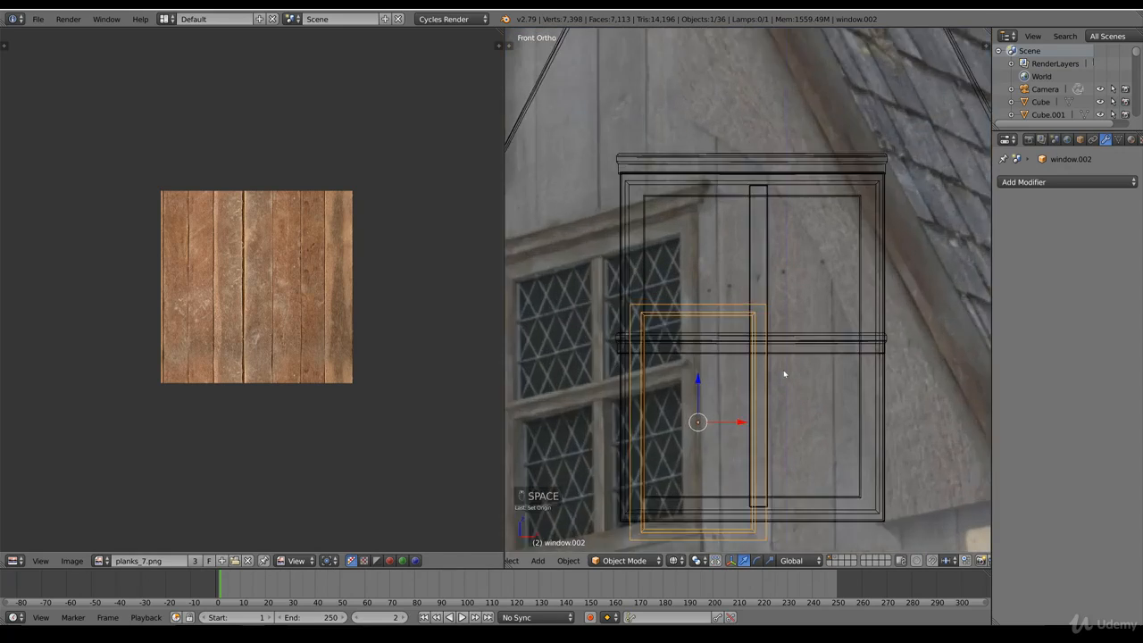
key("z")
key("g")
left_click(756, 380)
scroll(756, 381, "down", 4)
Step: Raise the pane's bottom edge vertices to the lower edge of the window opening
key("Tab")
key("z")
key("b")
left_click_drag(799, 456, 734, 364)
left_click(733, 364)
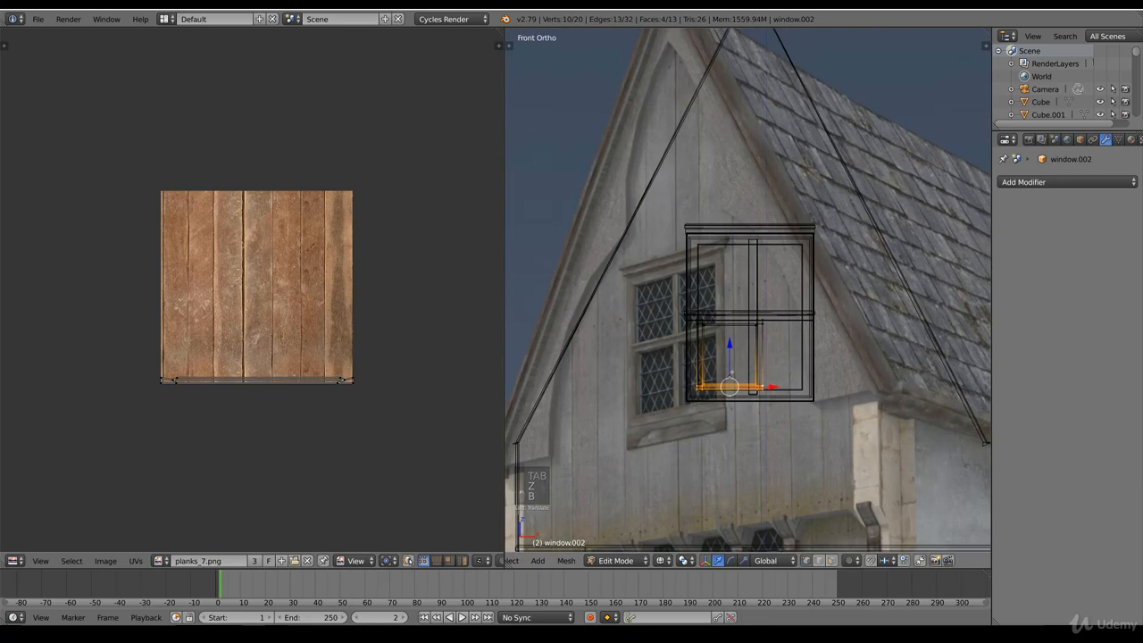
Step: Move the pane's right edge vertices along X to meet the window's vertical bar
scroll(734, 364, "up", 5)
key("z")
key("z")
right_click(797, 422)
key("b")
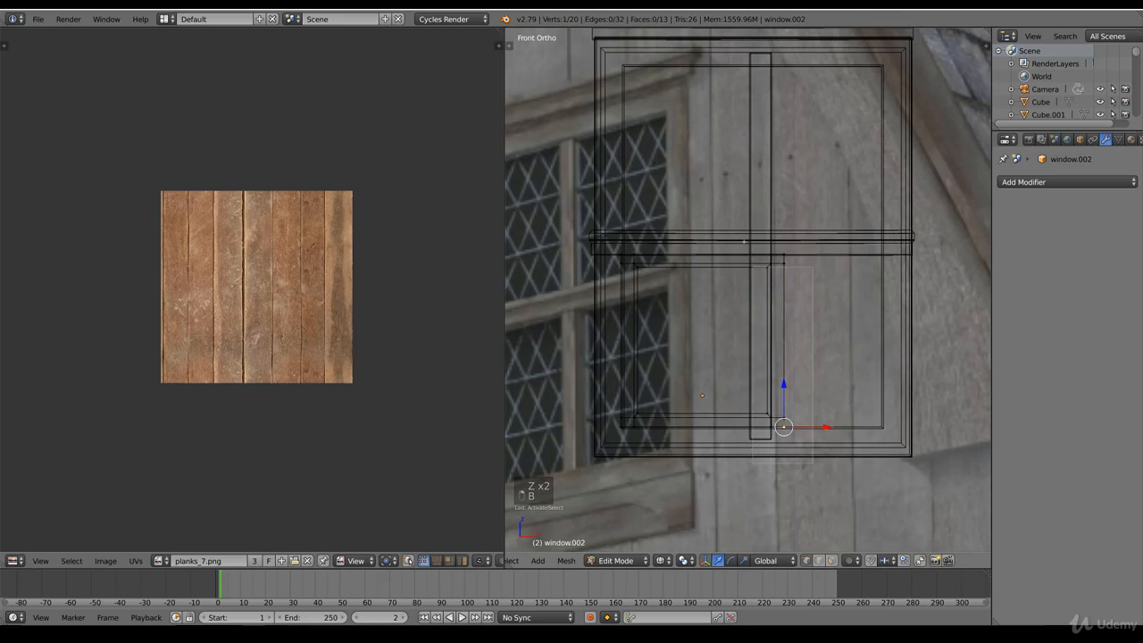
left_click_drag(809, 440, 757, 252)
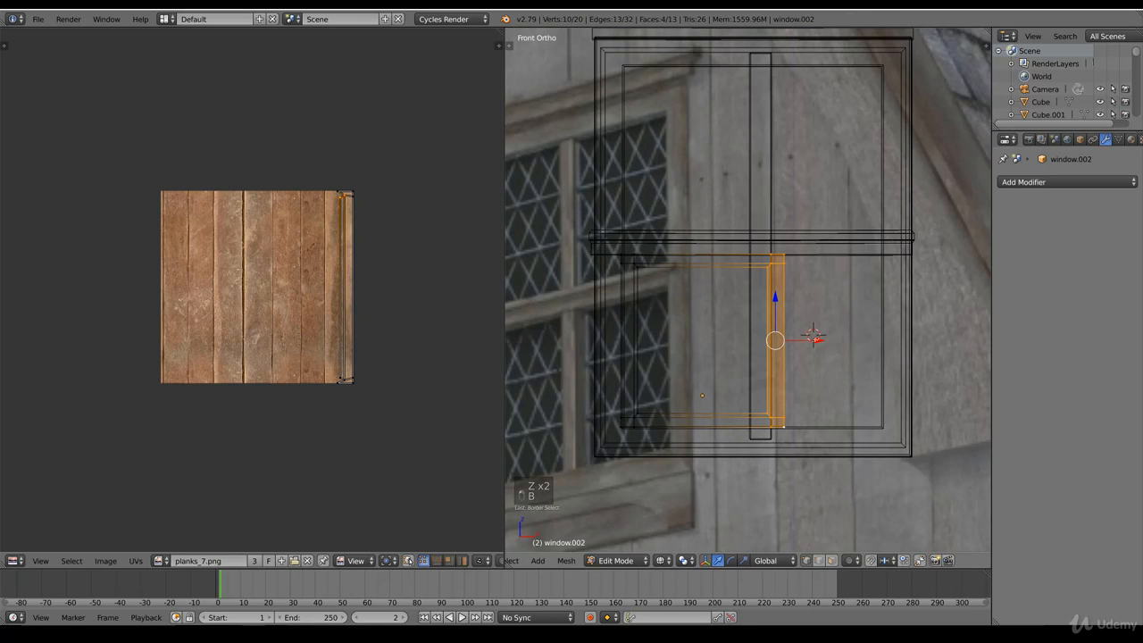
key("g")
key("x")
key("z")
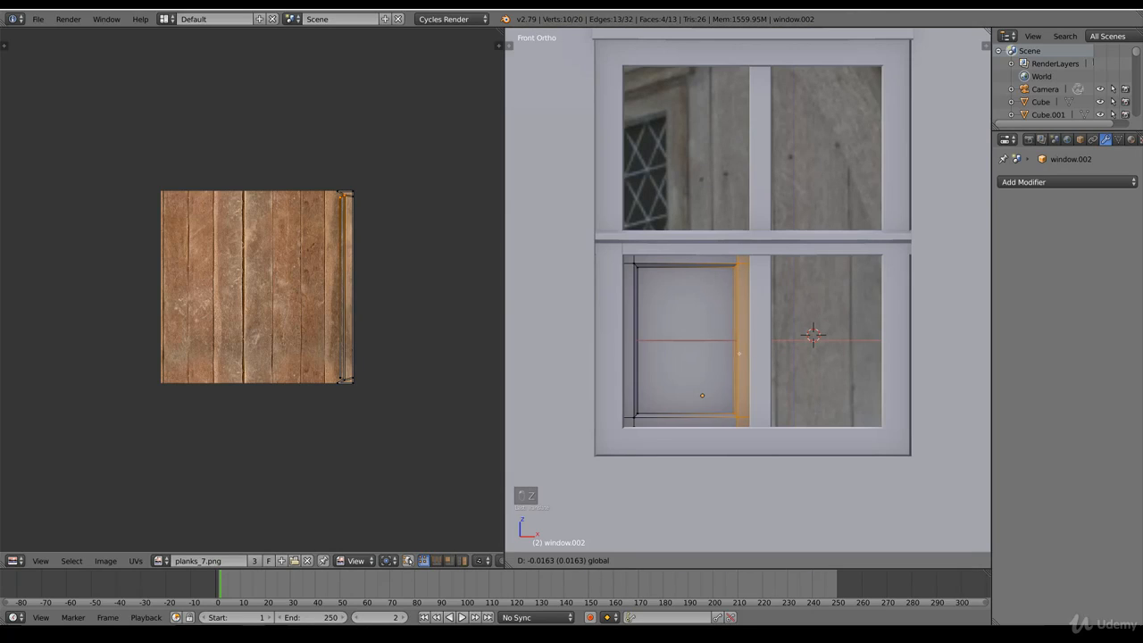
left_click(750, 353)
key("Tab")
Step: Move the pane about -0.15 along Y to set its depth within the gable window frame
key("z")
scroll(780, 368, "down", 5)
middle_click_drag(780, 368, 759, 358)
scroll(759, 359, "up", 4)
key("z")
middle_click_drag(759, 413, 758, 390)
left_click_drag(741, 392, 698, 383)
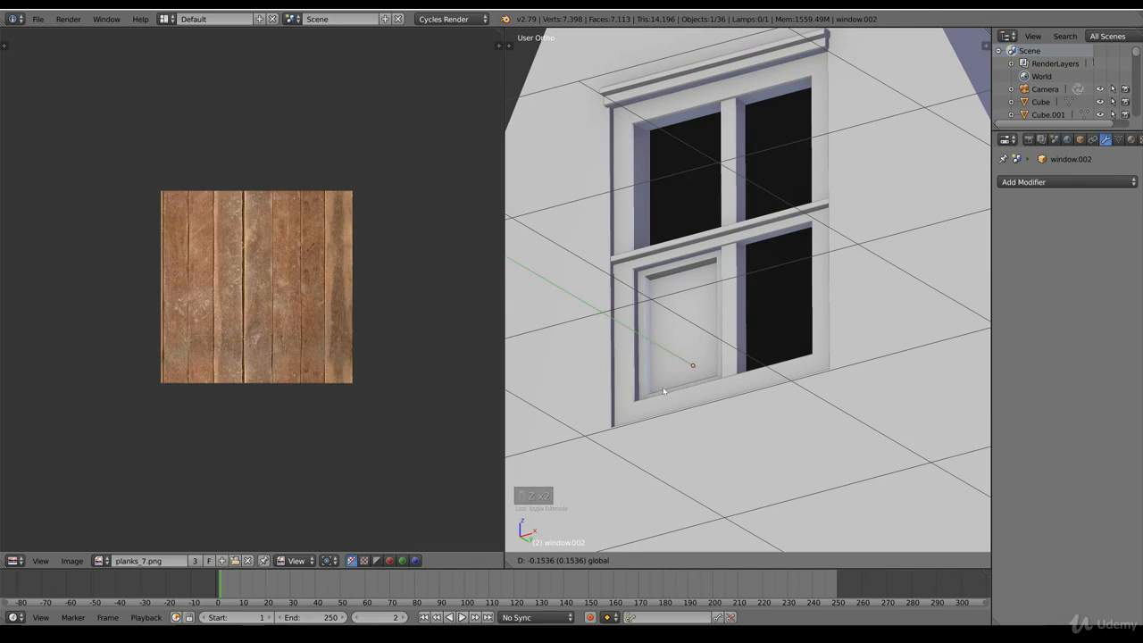
left_click(662, 389)
Step: Switch the viewport to Material shading and examine the pane's texture from the front
left_click(674, 561)
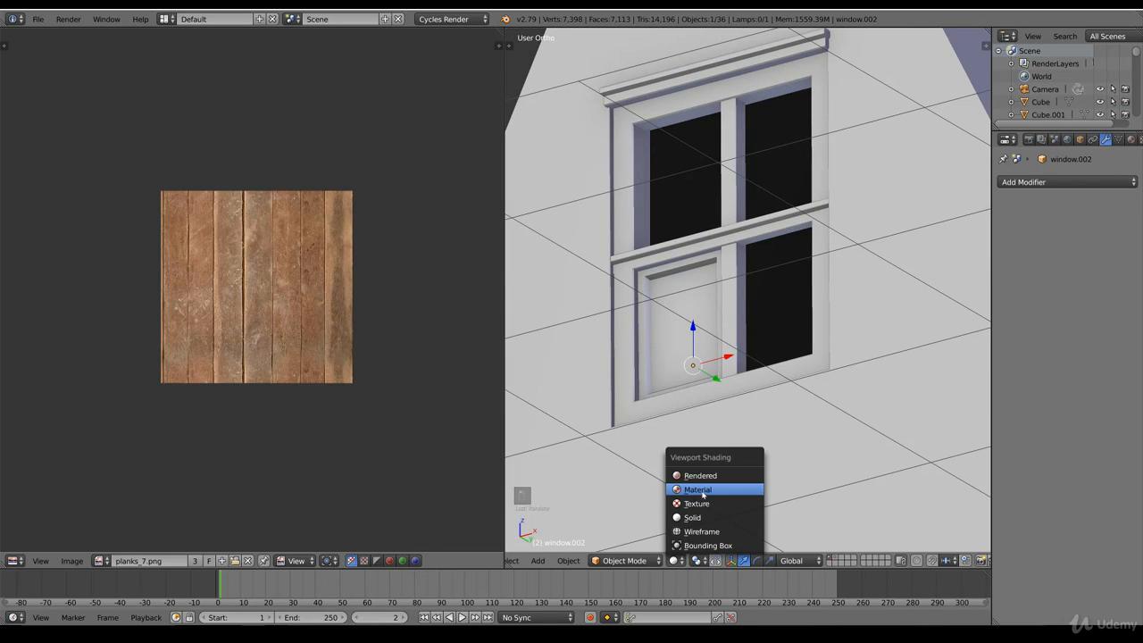
key("KP_1")
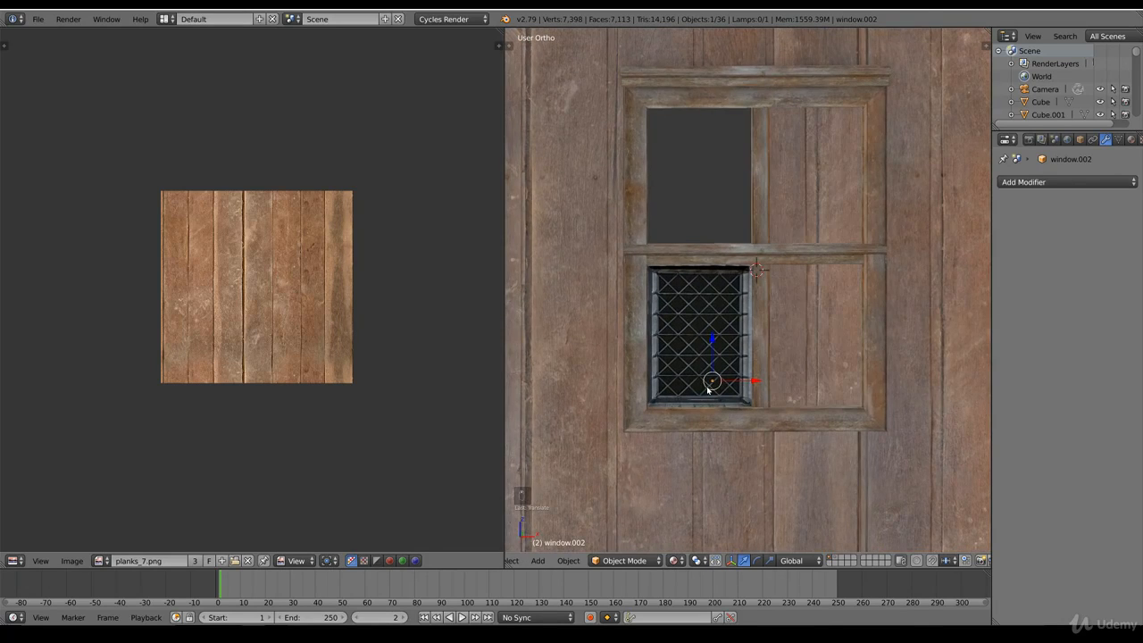
key("KP_1")
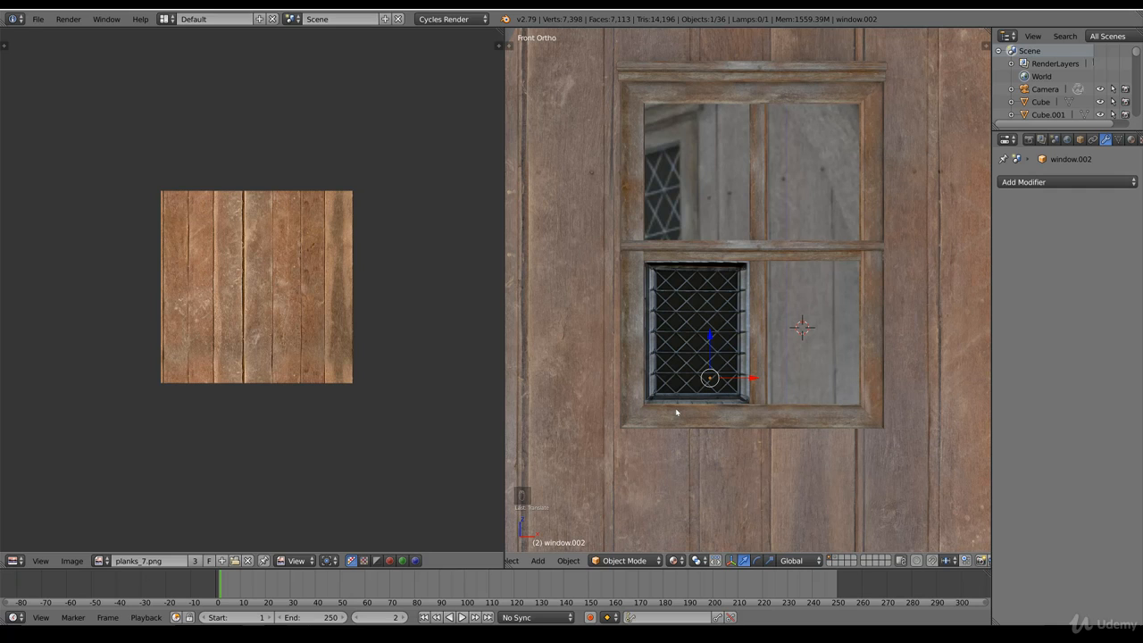
Step: Select the pane's outer border vertices on all four sides and delete them
key("Tab")
key("z")
scroll(676, 411, "up", 4)
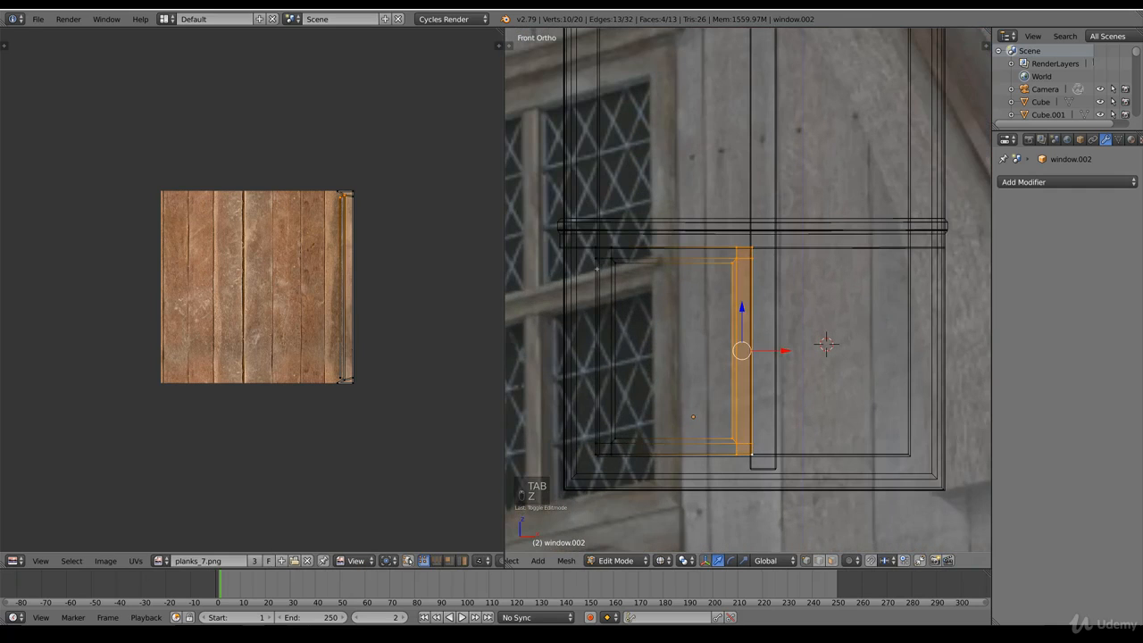
right_click(601, 408)
key("b")
left_click_drag(604, 487, 577, 225)
key("b")
left_click_drag(765, 253, 578, 223)
key("b")
left_click_drag(770, 472, 597, 447)
key("b")
key("x")
left_click(555, 421)
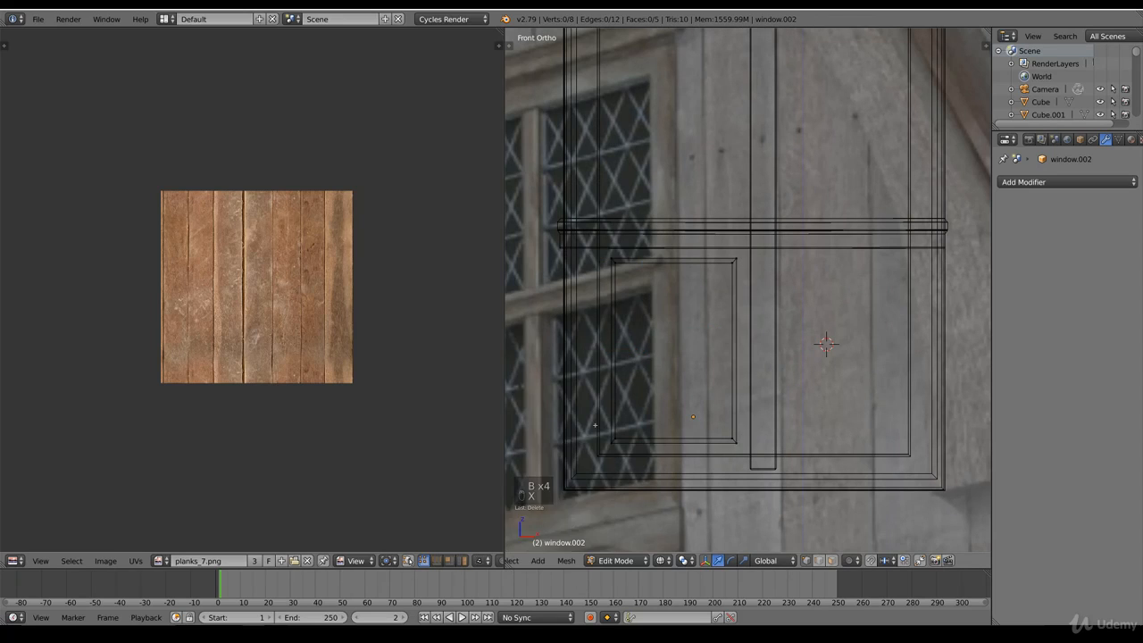
Step: Delete the leftover border vertices around the pane so only its single central face is kept
key("z")
right_click(739, 428, "alt")
key("x")
left_click(668, 407)
key("Tab")
Step: Switch the viewport to Material shading and load medieval_window_1.png behind the selected pane's UVs
left_click(674, 560)
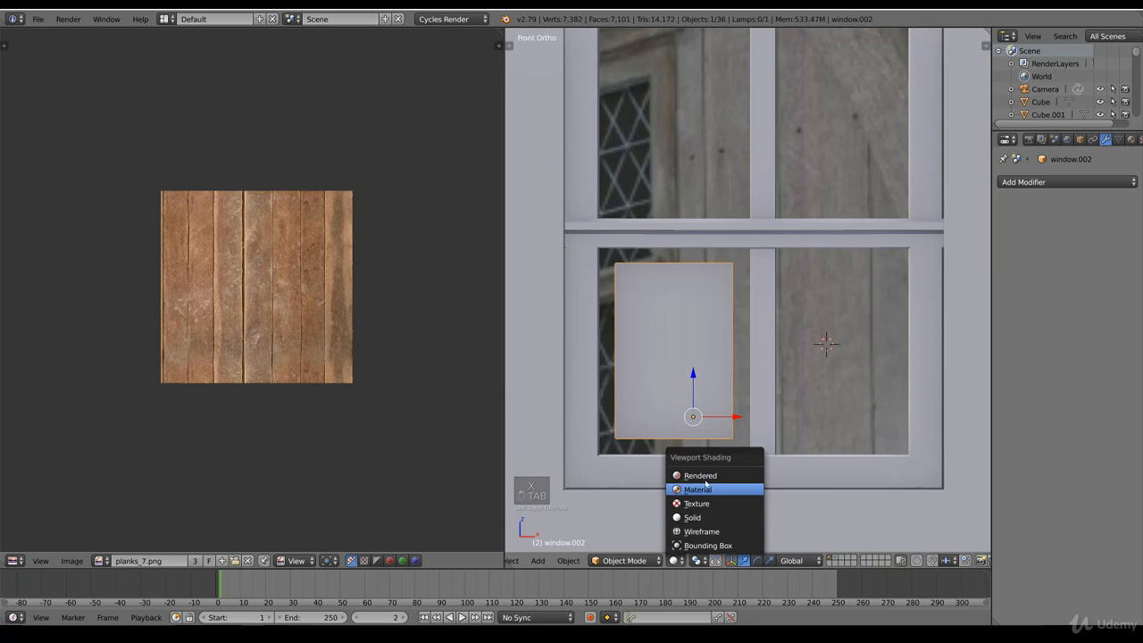
left_click(708, 483)
key("Tab")
right_click(721, 451)
key("ctrl+l")
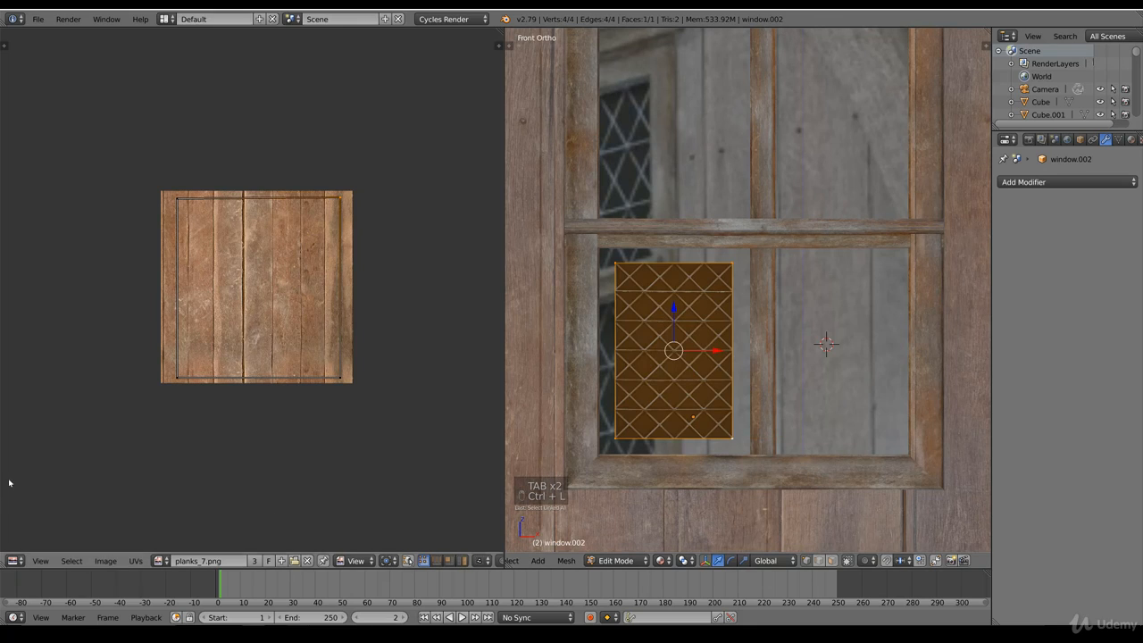
left_click(161, 560)
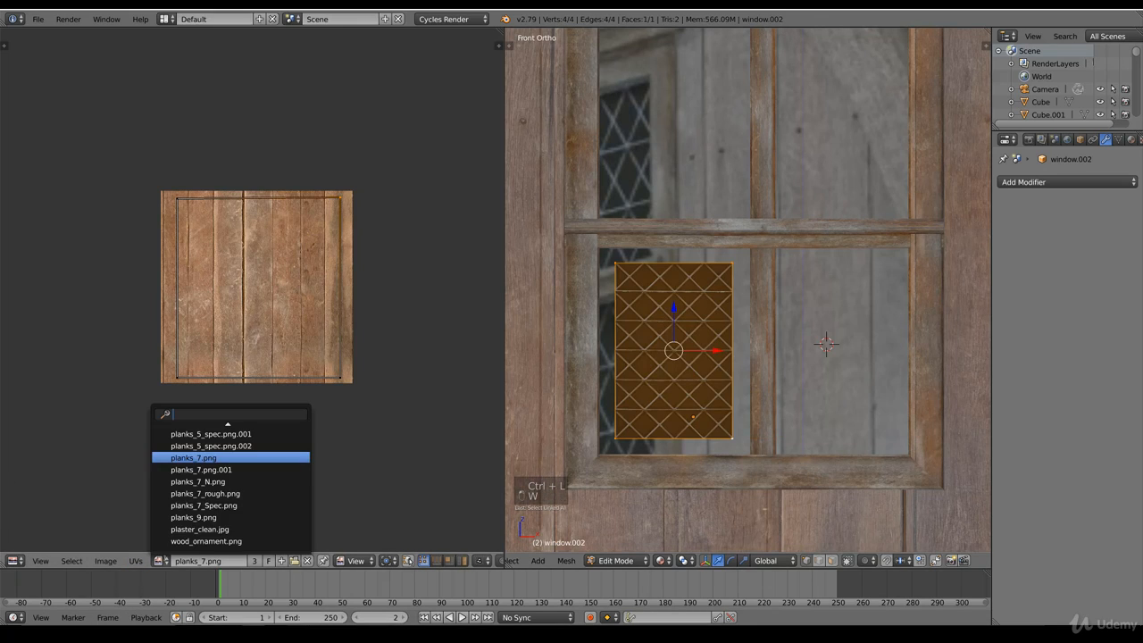
type("wi")
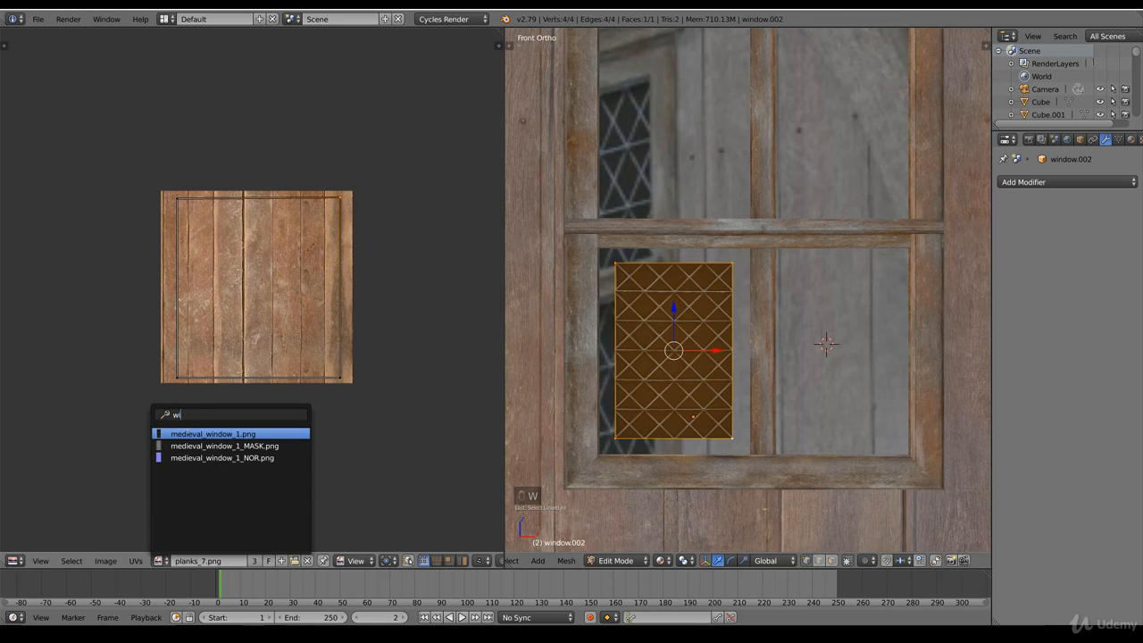
left_click(192, 435)
Step: Move the pane's bottom UV vertices up along Y to the fourth horizontal bar below the lattice's top bar
key("b")
left_click_drag(301, 390, 277, 404)
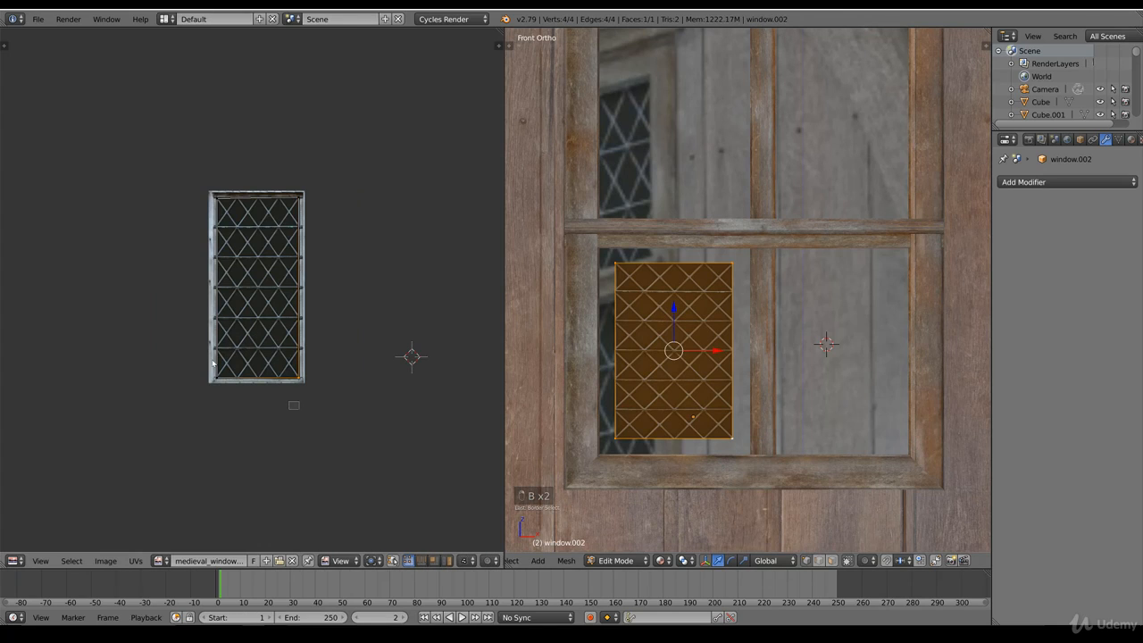
left_click_drag(212, 362, 212, 360)
key("g")
key("y")
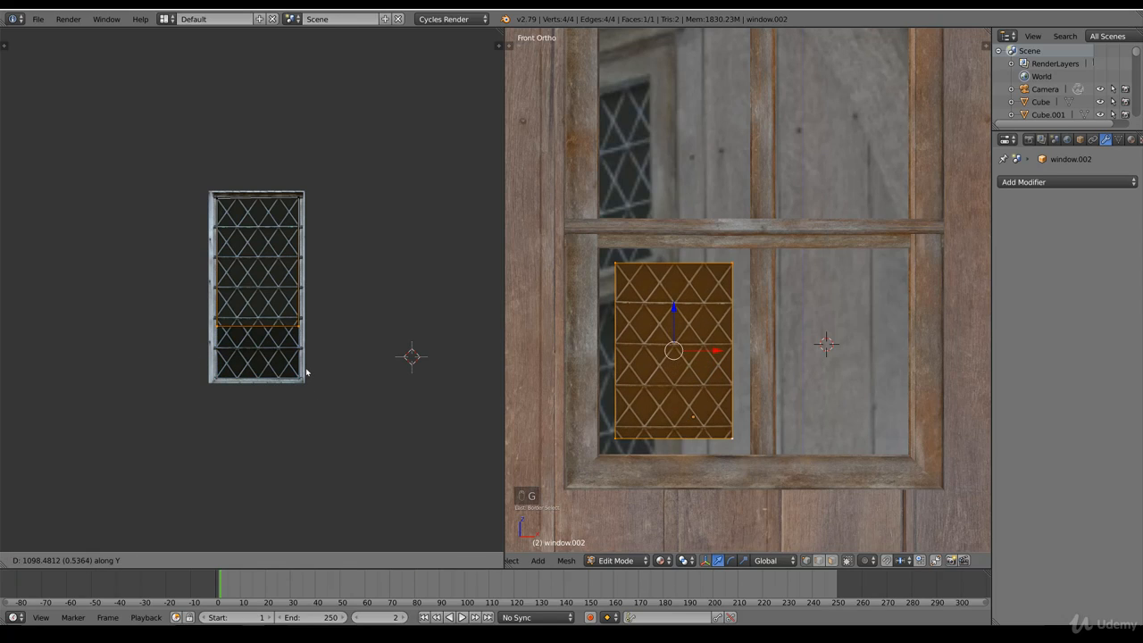
left_click(318, 314)
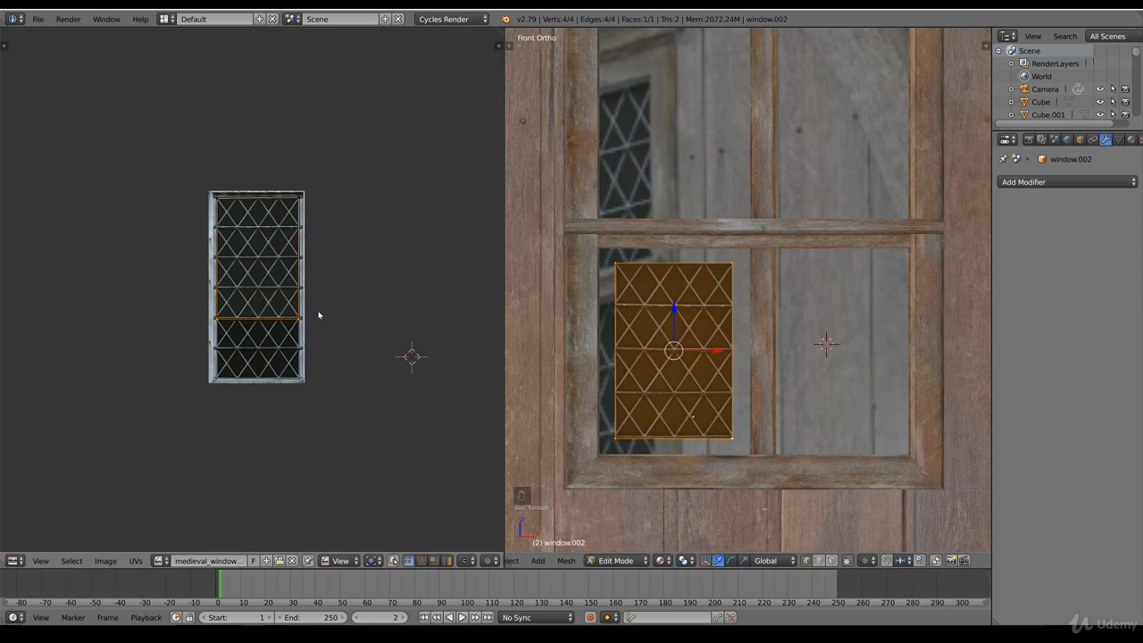
Step: Move the pane's top UV vertices slightly upward to include the lattice's uppermost horizontal bar
key("a")
key("b")
left_click_drag(328, 213, 186, 176)
middle_click_drag(258, 259, 272, 301)
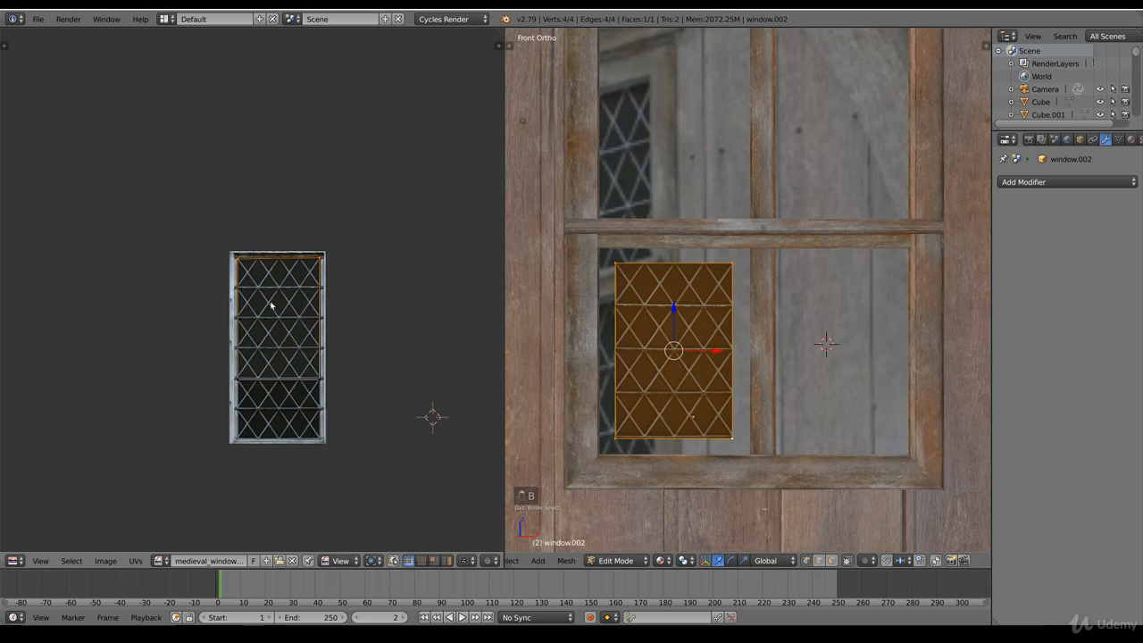
scroll(271, 302, "up", 5)
key("g")
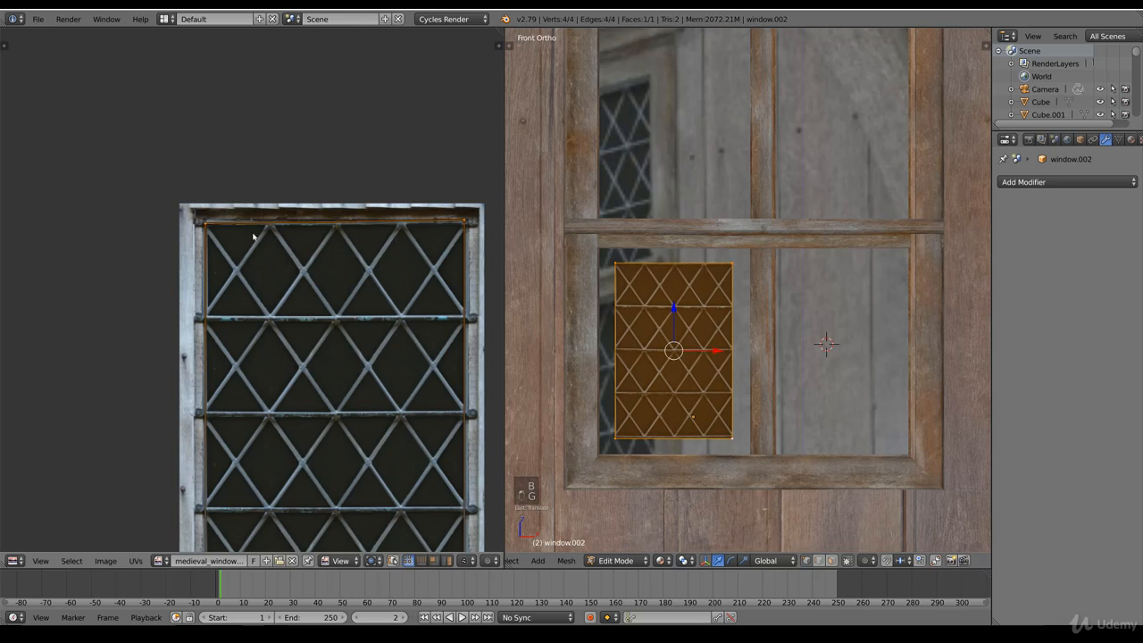
key("g")
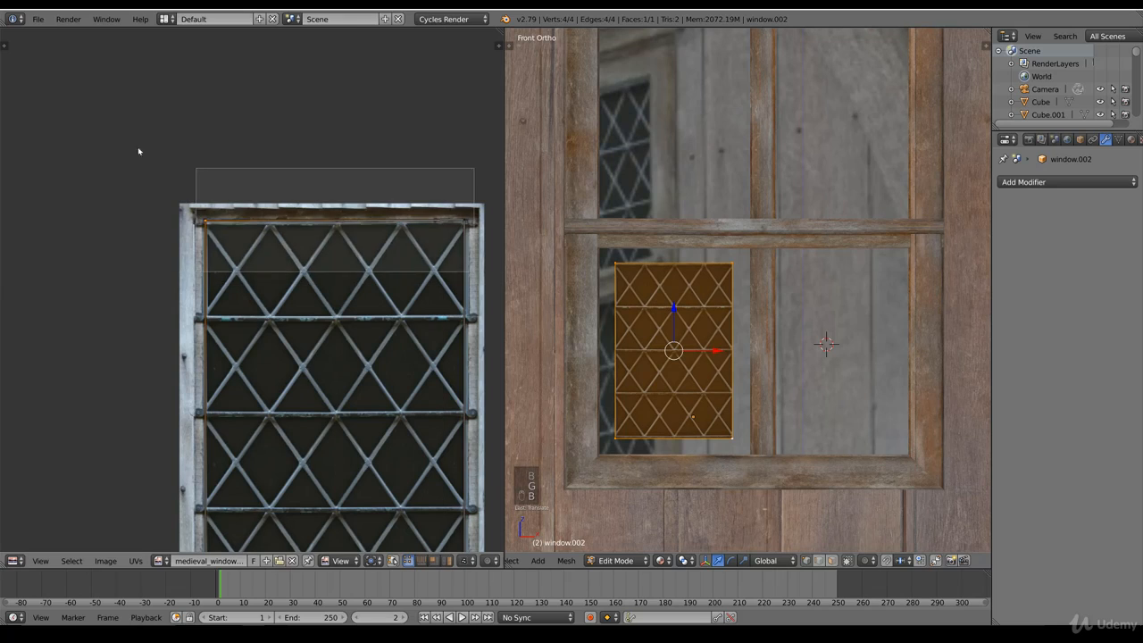
left_click(135, 108)
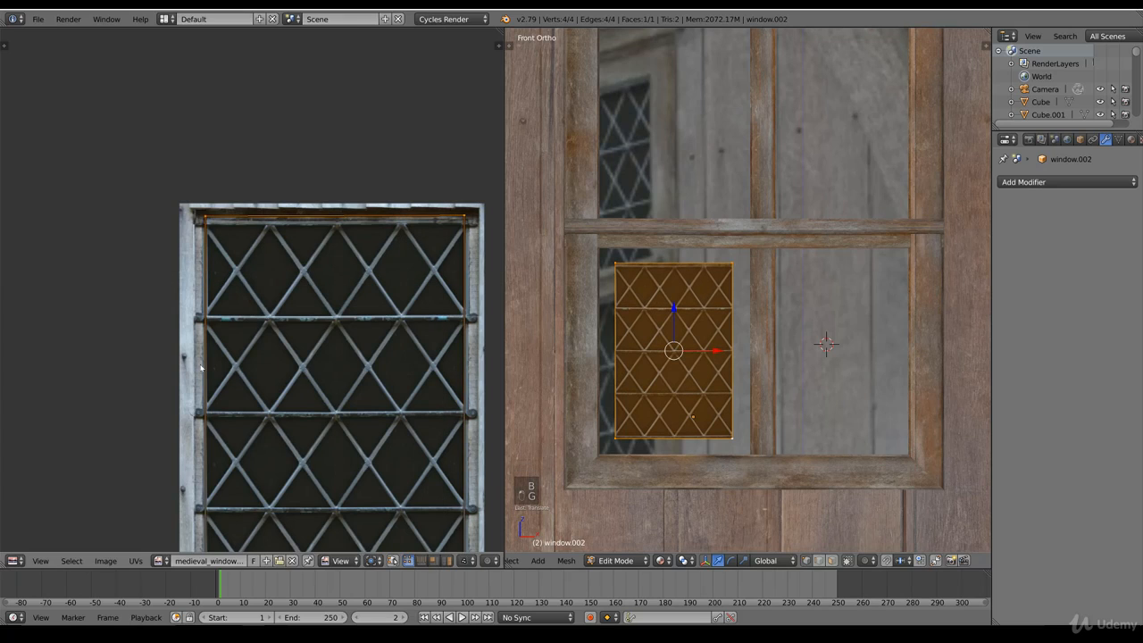
Step: Move the pane's left UV vertices outward along X to the left ends of the lattice bars
scroll(244, 521, "down", 3)
key("b")
left_click_drag(254, 455, 158, 156)
scroll(250, 291, "up", 2)
key("g")
key("x")
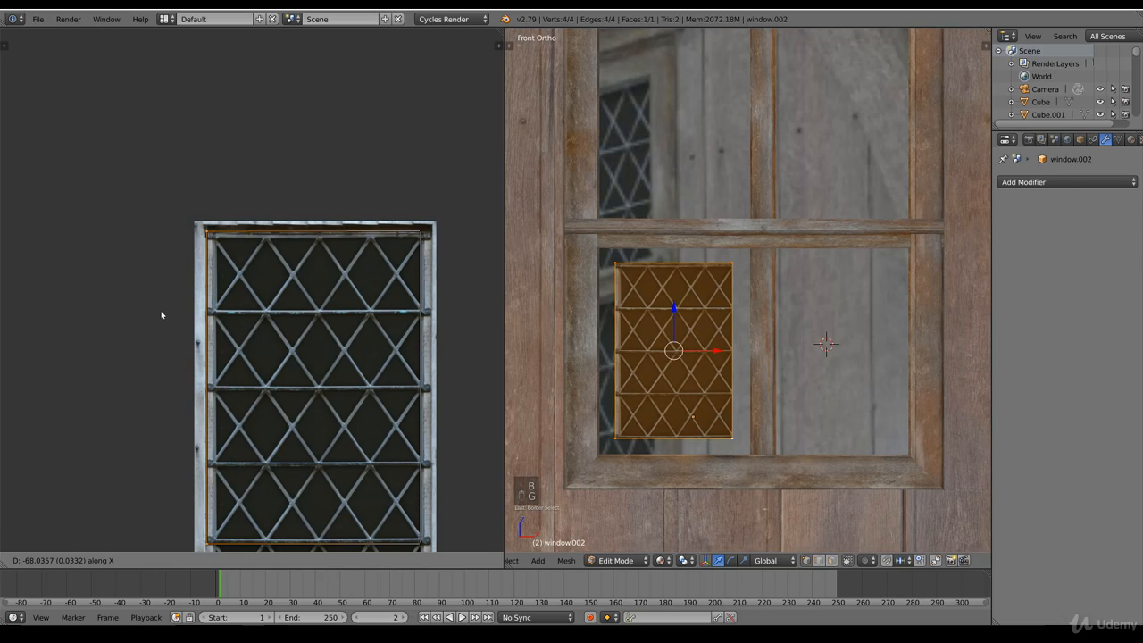
left_click(166, 316)
Step: Move the pane's right UV vertices outward to the right ends of the lattice bars
key("b")
left_click_drag(434, 550, 389, 208)
key("g")
left_click(437, 209)
key("Tab")
key("Tab")
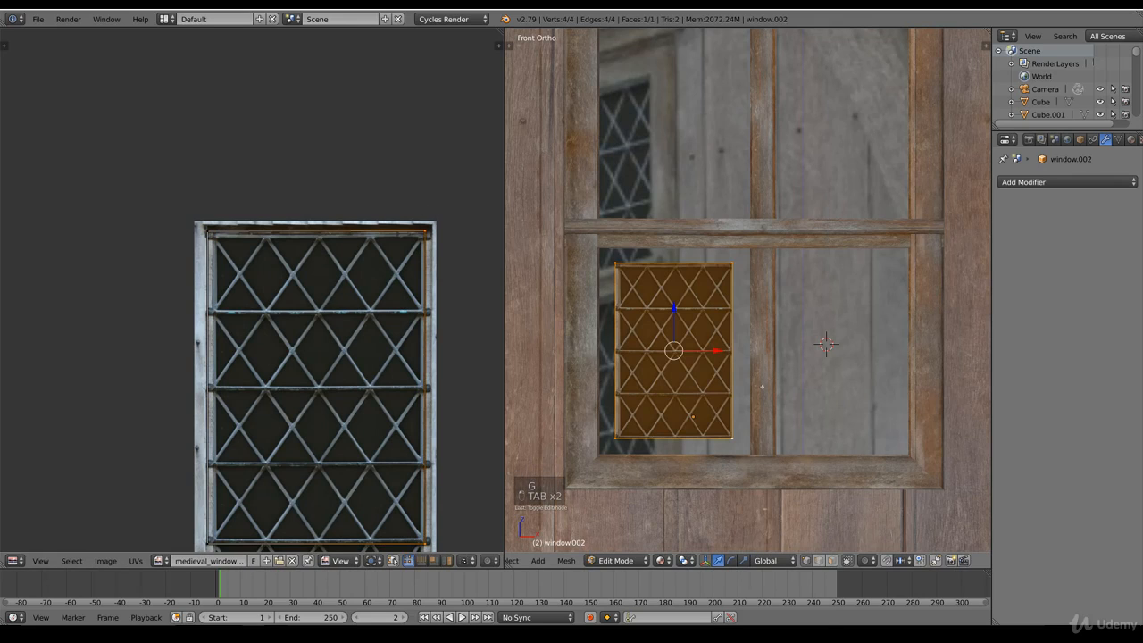
Step: Scale the pane up, then stretch it about 1.08 along X to fill the window's lower-left opening
key("s")
left_click(771, 437)
key("s")
middle_click(769, 438)
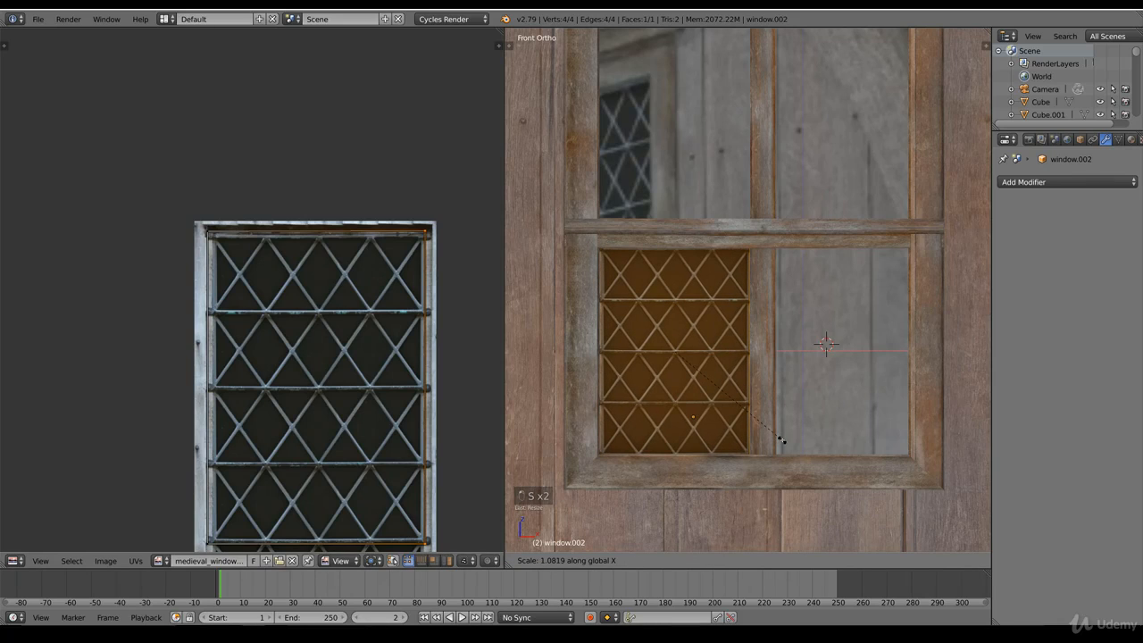
left_click(780, 439)
key("z")
scroll(776, 433, "down", 5)
key("z")
key("Tab")
Step: Examine how the leaded pane sits in the gable window from an angle in Material shading
middle_click_drag(776, 430, 704, 389)
scroll(703, 390, "up", 3)
left_click_drag(724, 376, 686, 379)
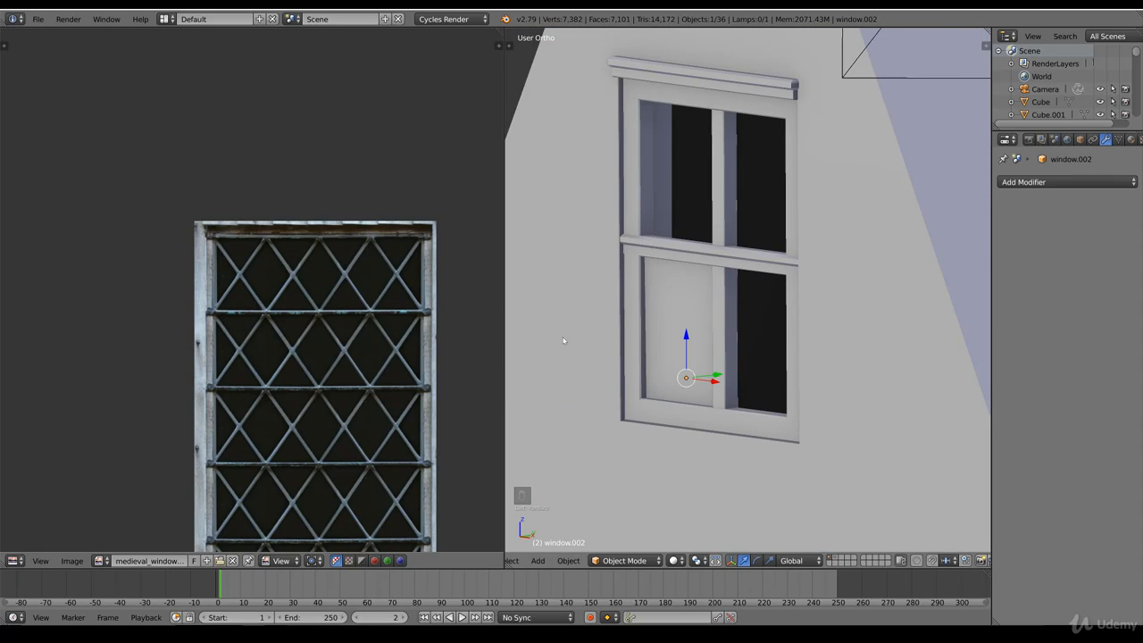
left_click(676, 560)
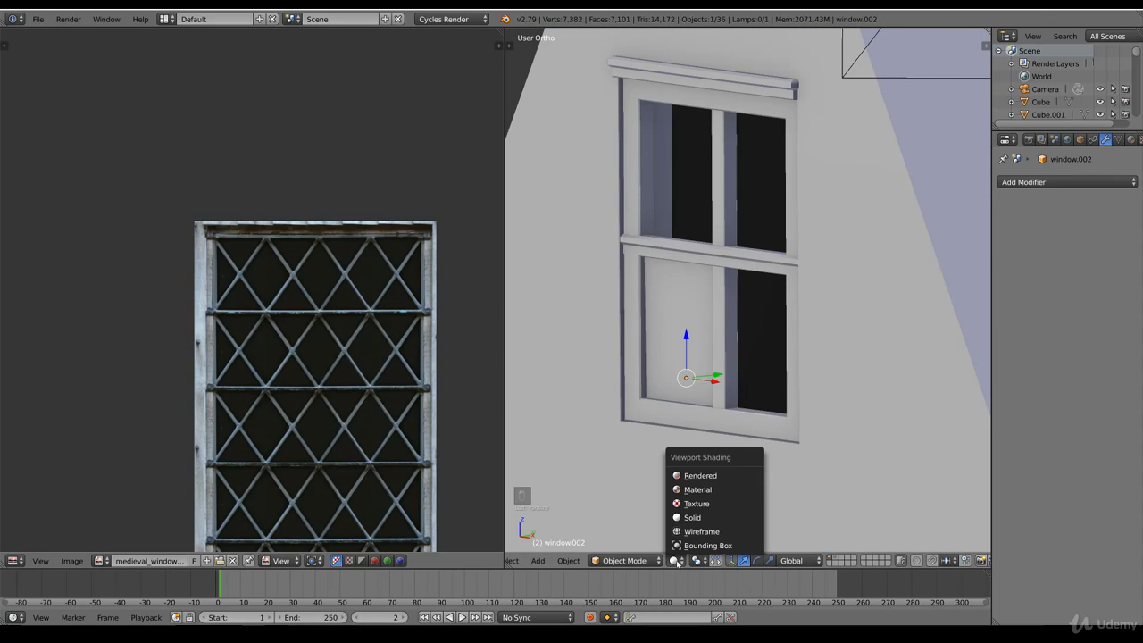
left_click(696, 490)
scroll(684, 485, "down", 2)
mouse_move(684, 485)
middle_mouse_down()
mouse_move(650, 408)
mouse_move(702, 391)
middle_mouse_up()
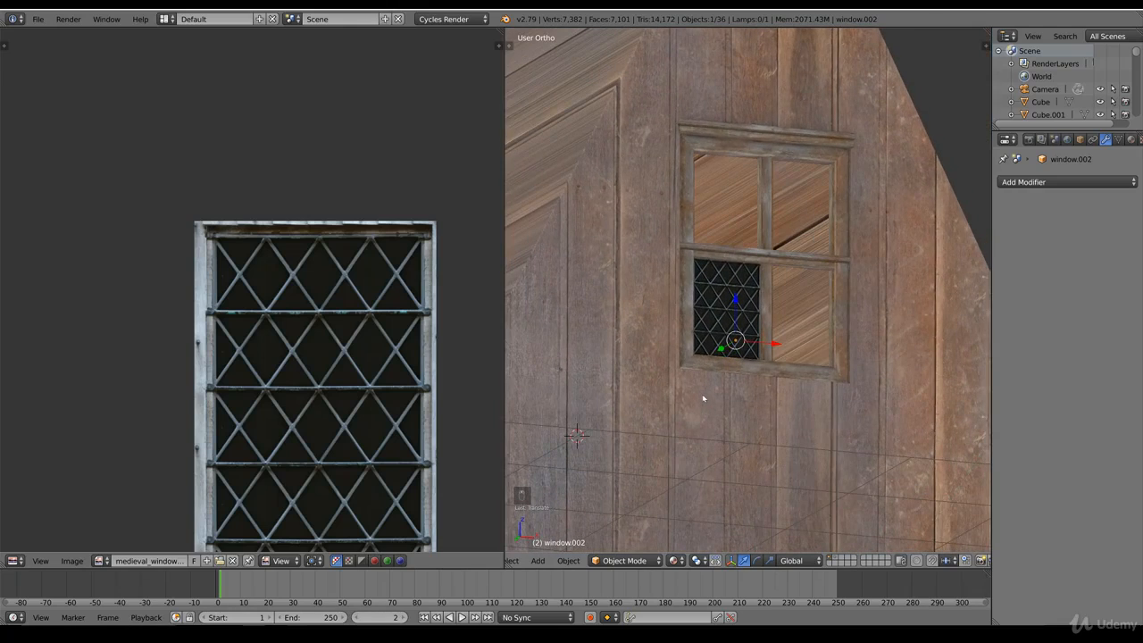
Step: Lower the pane's top edge vertices about 0.009 along Z to meet the opening's upper edge in front view
key("KP_1")
key("Tab")
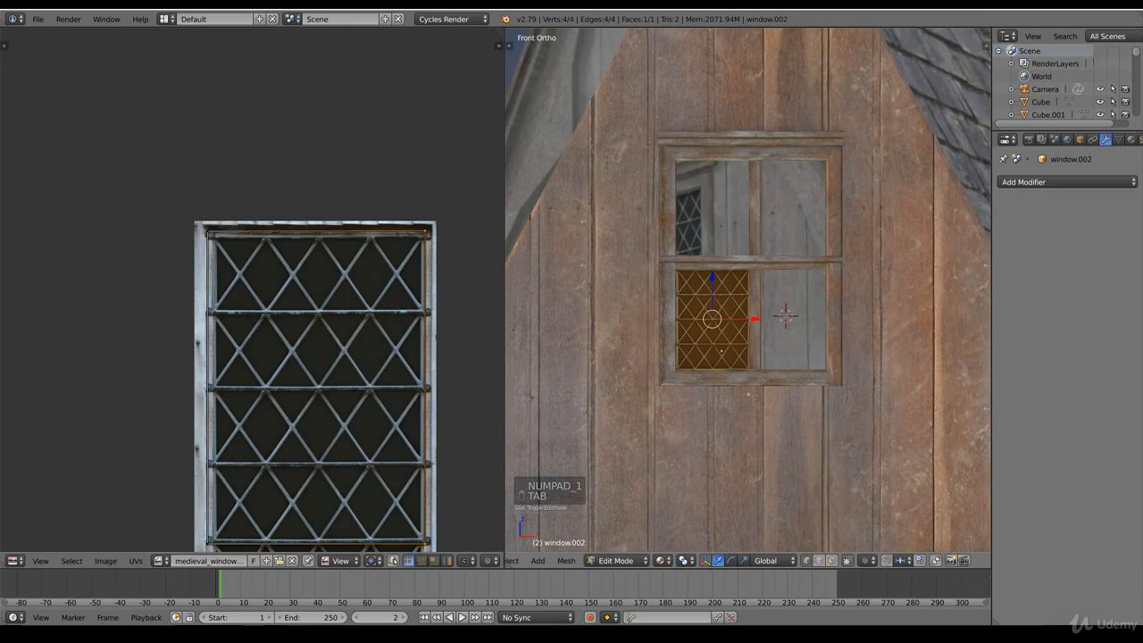
scroll(749, 394, "up", 3)
scroll(785, 392, "up", 3)
key("z")
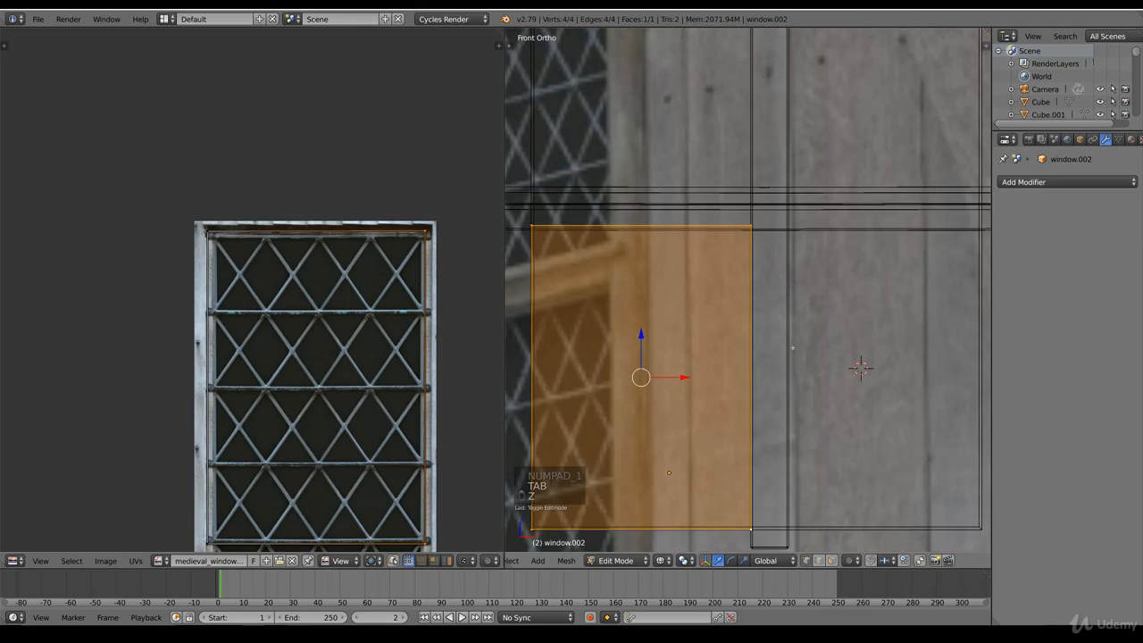
right_click(780, 231)
key("b")
left_click_drag(518, 242, 622, 205)
key("z")
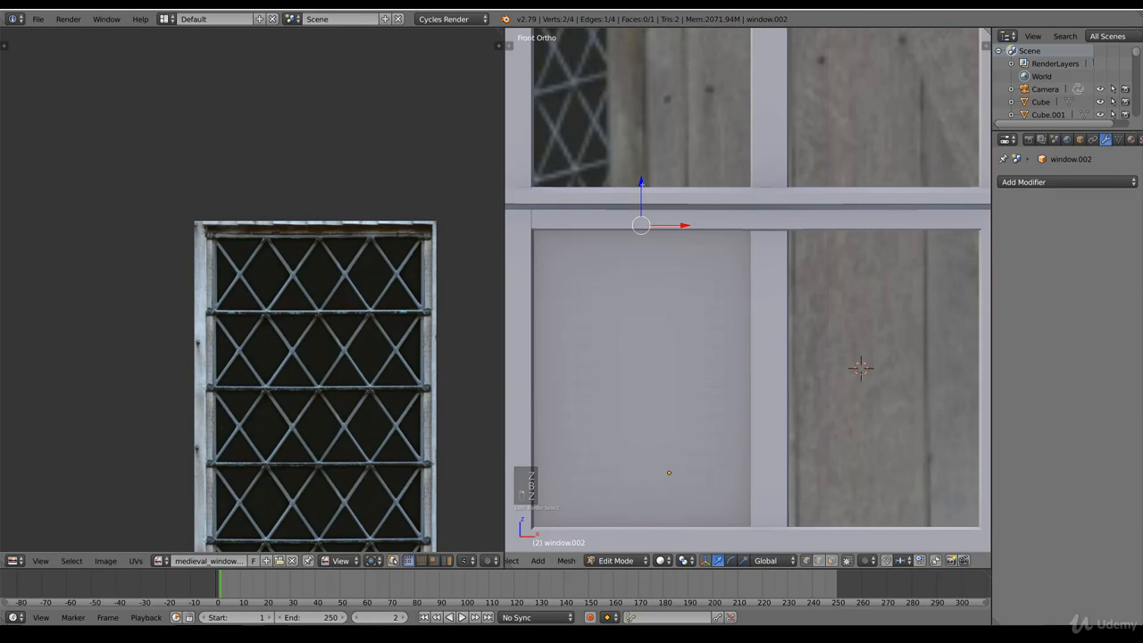
key("g")
key("z")
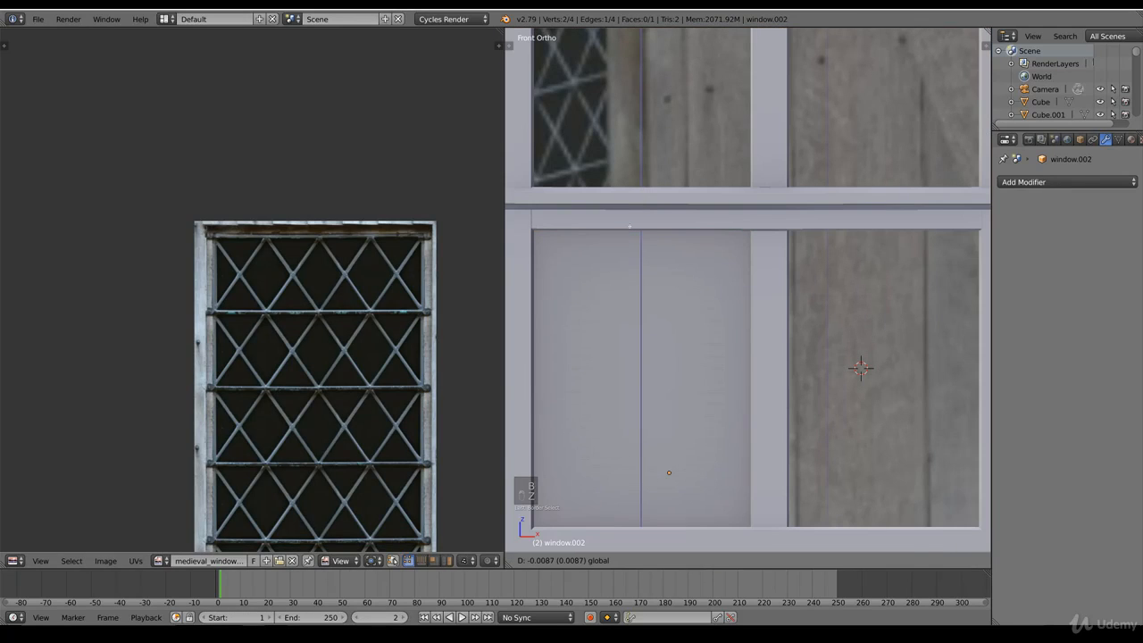
left_click(629, 227)
Step: Duplicate the leaded pane and place the copy in the window's lower-right opening
scroll(774, 453, "down", 4)
key("z")
key("b")
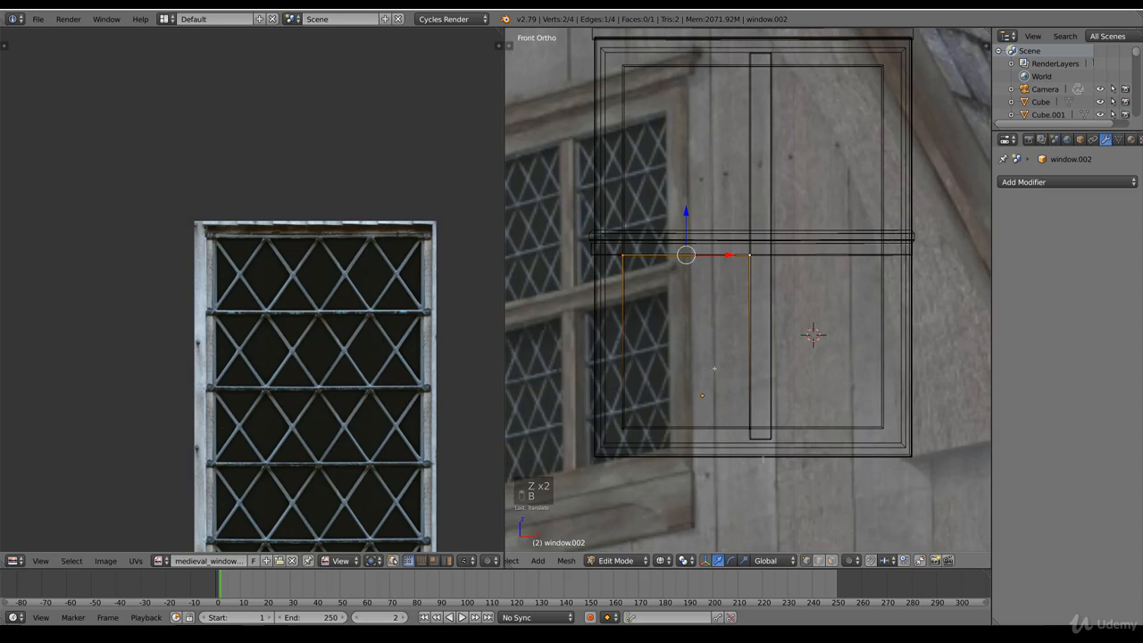
left_click_drag(569, 179, 764, 461)
key("shift+d")
left_click_drag(724, 341, 815, 359)
Step: Shift the window's vertical bar slightly toward the left pane to centre it in the frame, then resume editing the panes
key("Tab")
right_click(774, 318)
left_click_drag(801, 264, 730, 273, "shift")
right_click(750, 305)
key("Tab")
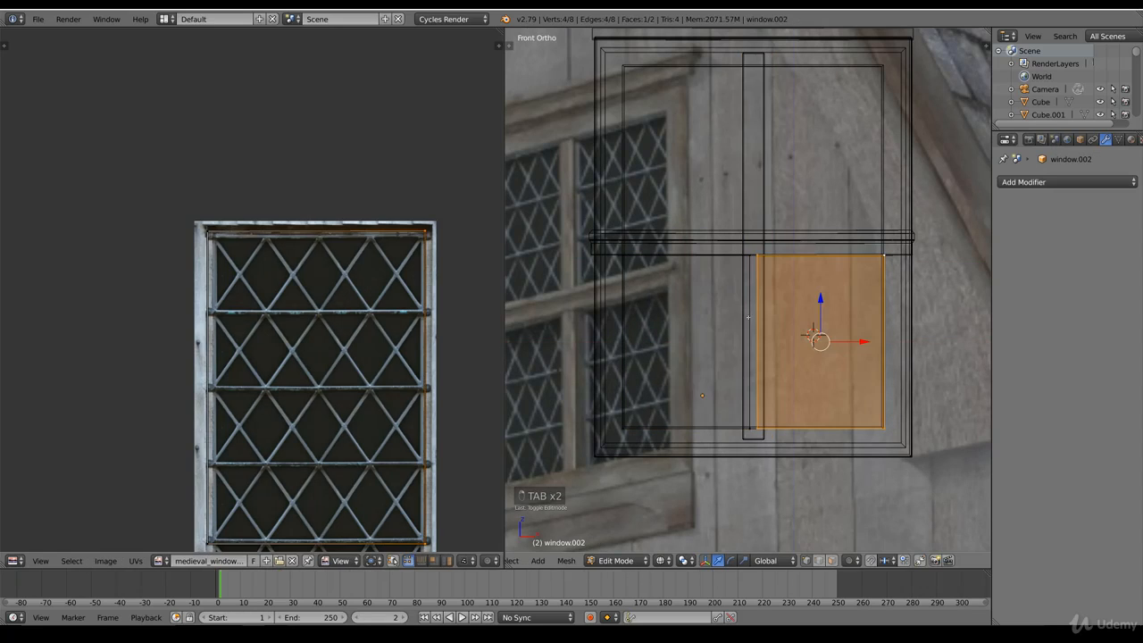
Step: Align the left pane's inner edge vertices with the left side of the vertical bar
right_click_drag(747, 424, 751, 440)
right_click(753, 443)
key("b")
left_click_drag(752, 450, 711, 249)
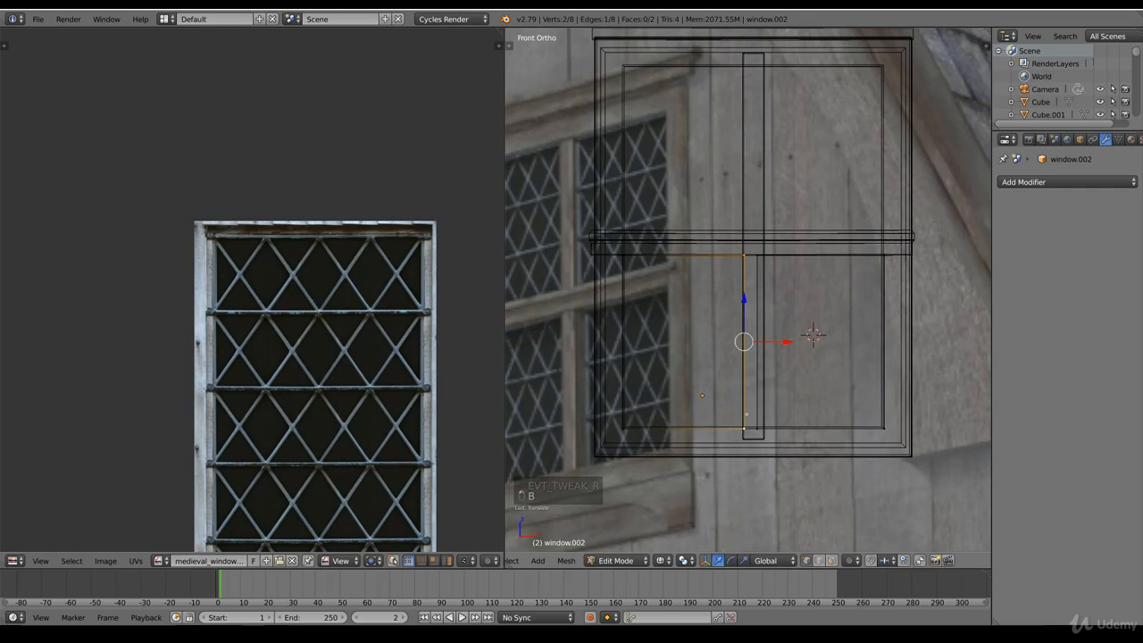
Step: Move the right pane's inner edge vertices along X to the right side of the vertical bar
right_click(756, 428)
key("b")
left_click_drag(754, 452, 770, 214)
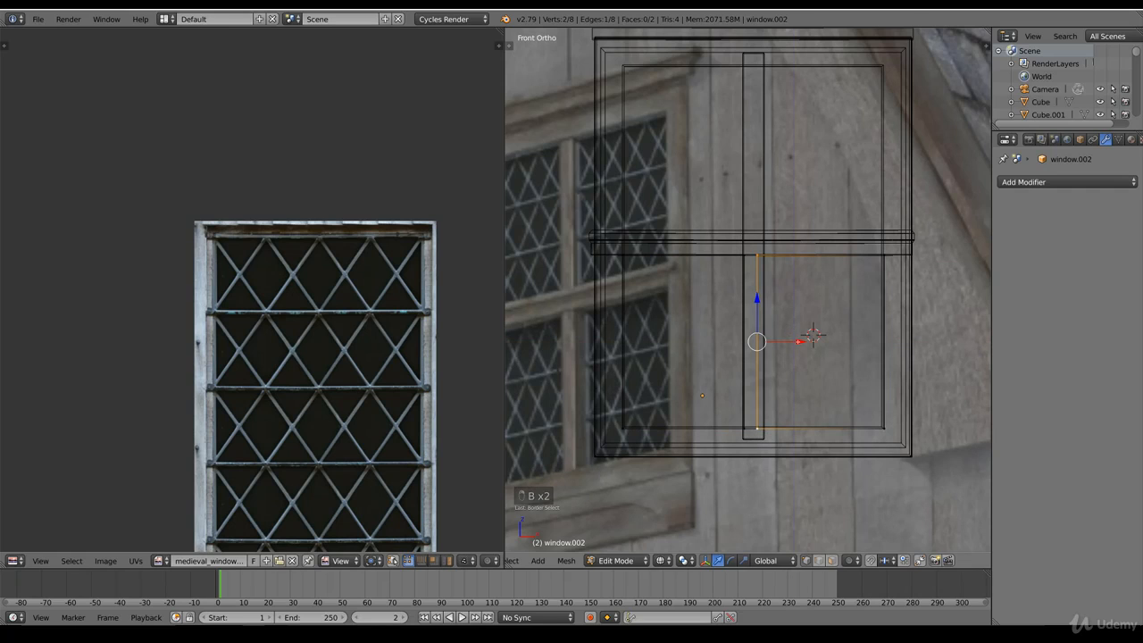
key("g")
key("x")
left_click(837, 349)
Step: Duplicate both lower panes and move the copies up along Z into the window's two upper openings
key("b")
left_click_drag(922, 449, 587, 208)
key("z")
middle_click_drag(794, 366, 806, 400)
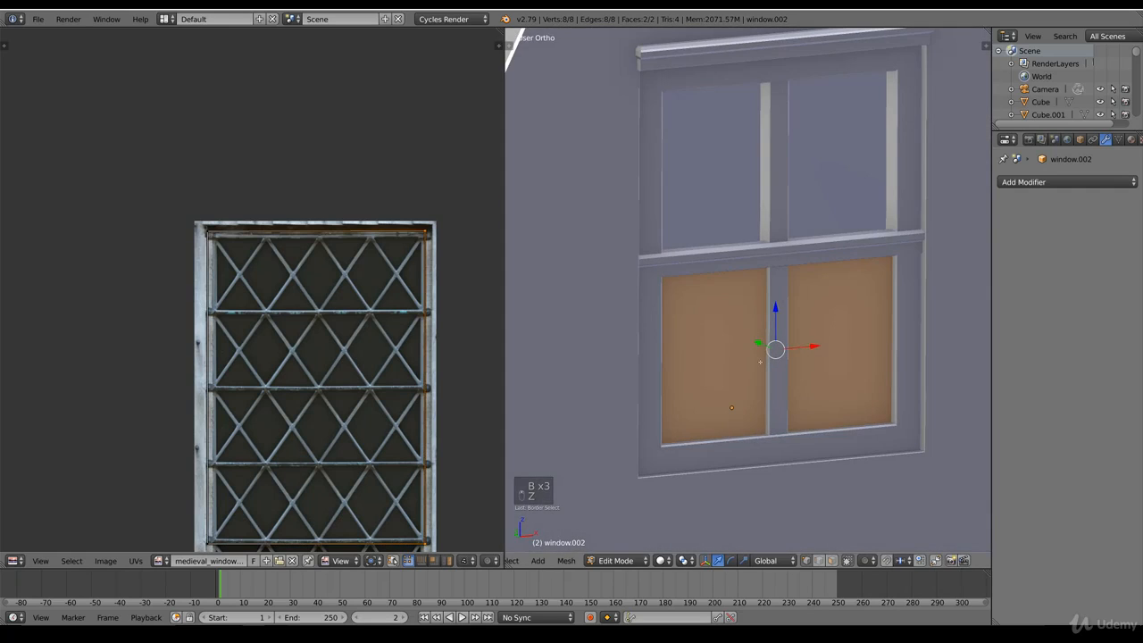
key("KP_1")
key("shift+d")
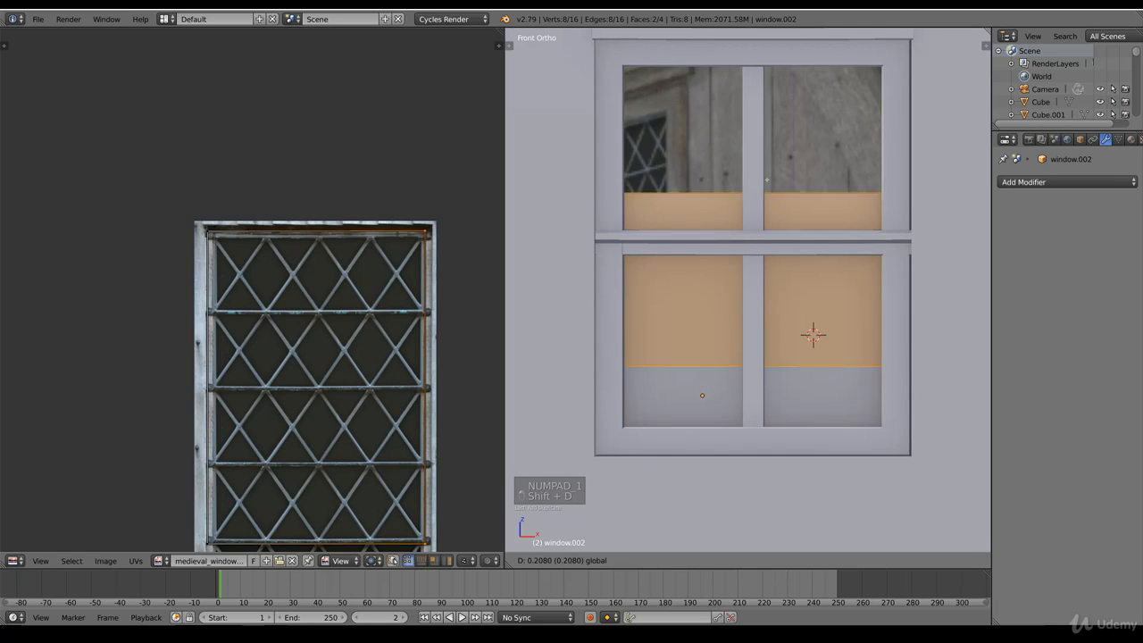
left_click(792, 158)
key("z")
middle_click_drag(792, 158, 792, 236, "shift")
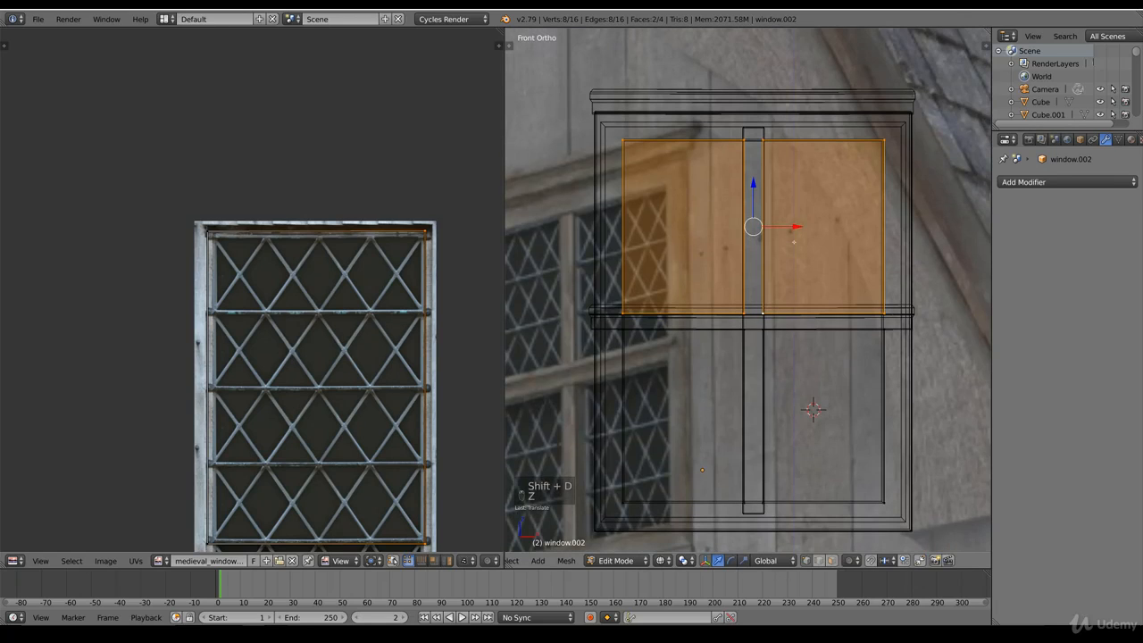
Step: Raise the bottom edge vertices of both upper panes along Z to fit behind the horizontal bar
key("Tab")
right_click(789, 327)
right_click(781, 317)
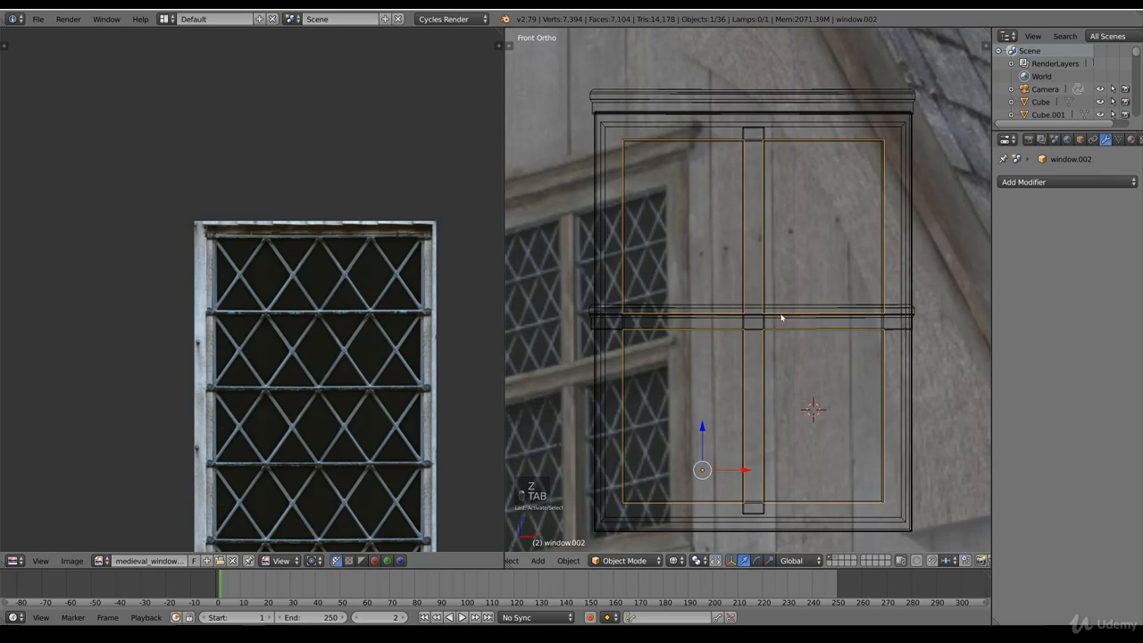
key("Tab")
key("b")
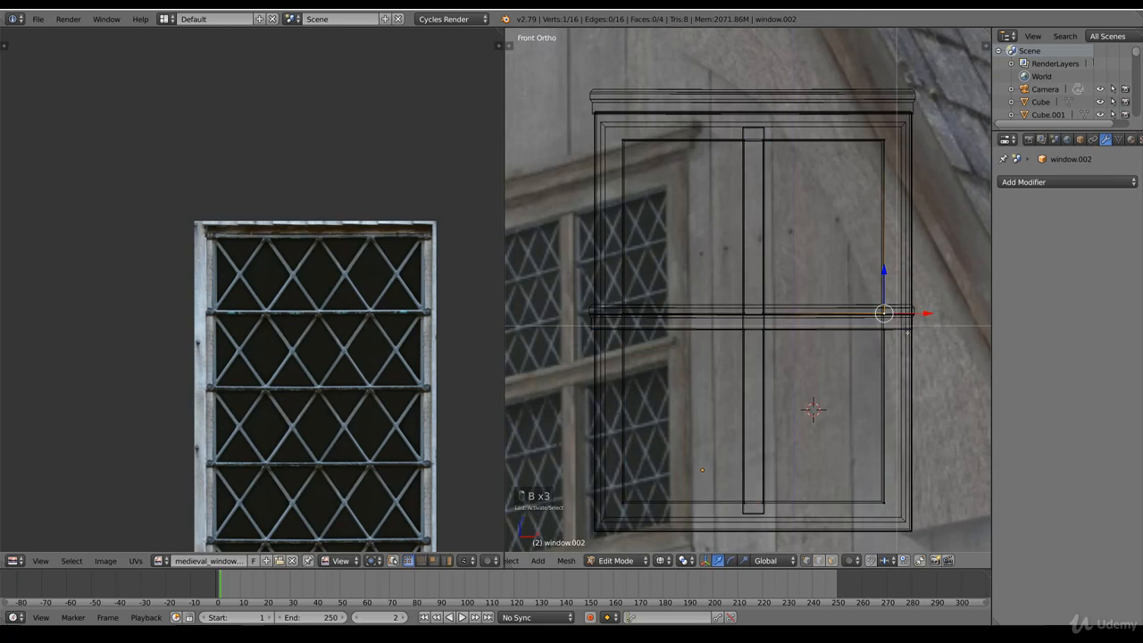
left_click_drag(896, 332, 589, 261)
right_click(884, 315)
key("b")
key("g")
key("z")
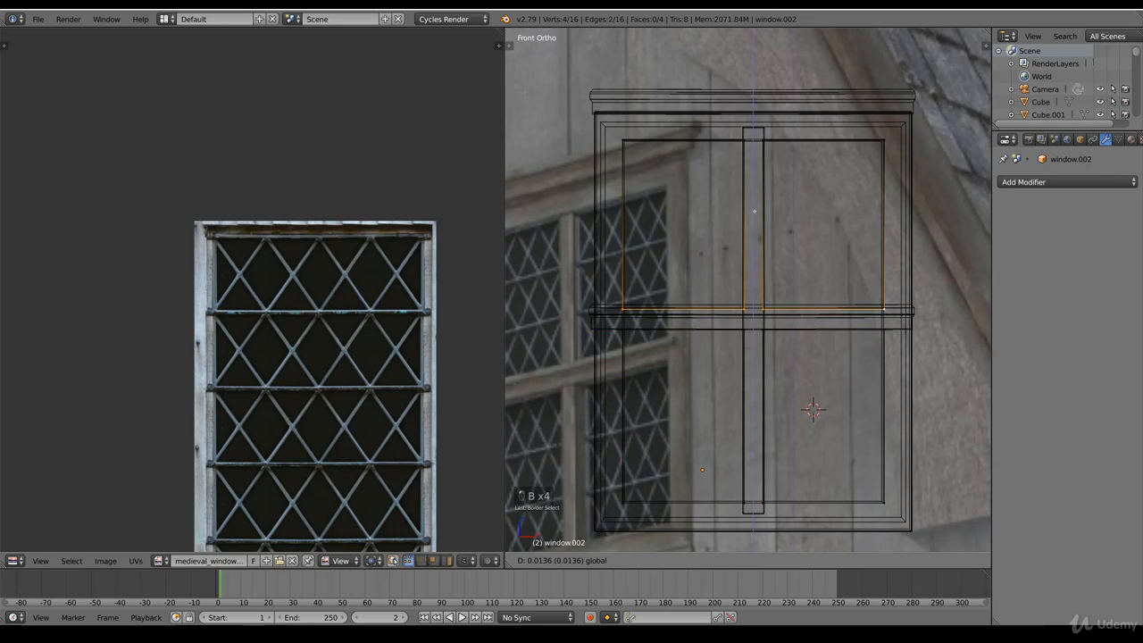
left_click(760, 196)
scroll(761, 197, "down", 3)
key("Tab")
Step: Switch to Material shading and examine the four leaded panes in the gable window from several distances
key("z")
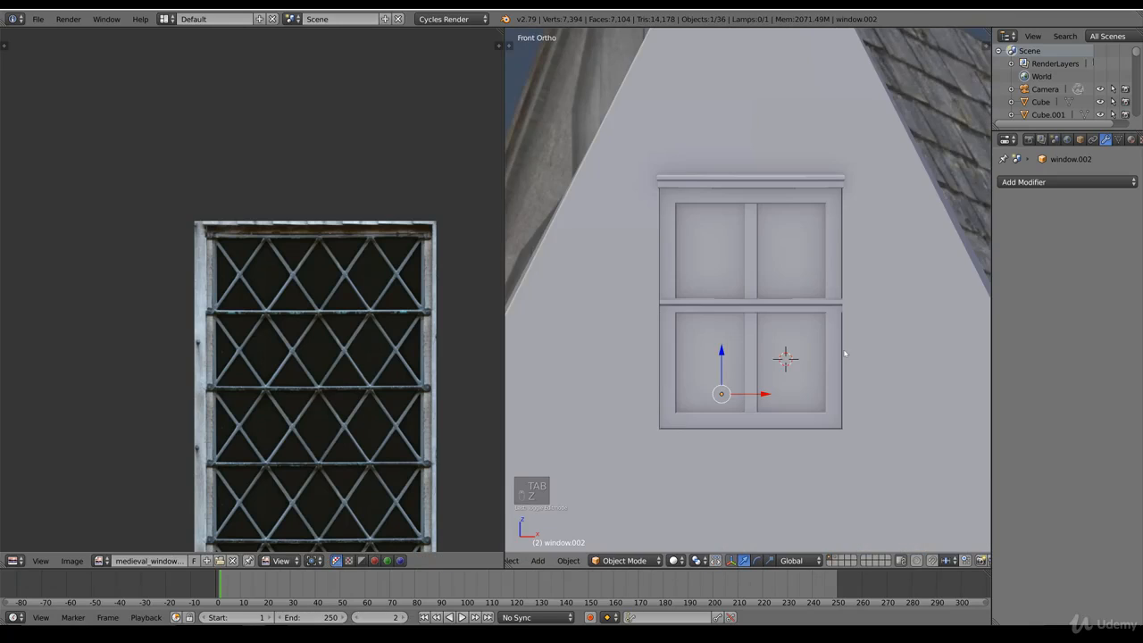
middle_click_drag(899, 402, 783, 387)
left_click(675, 561)
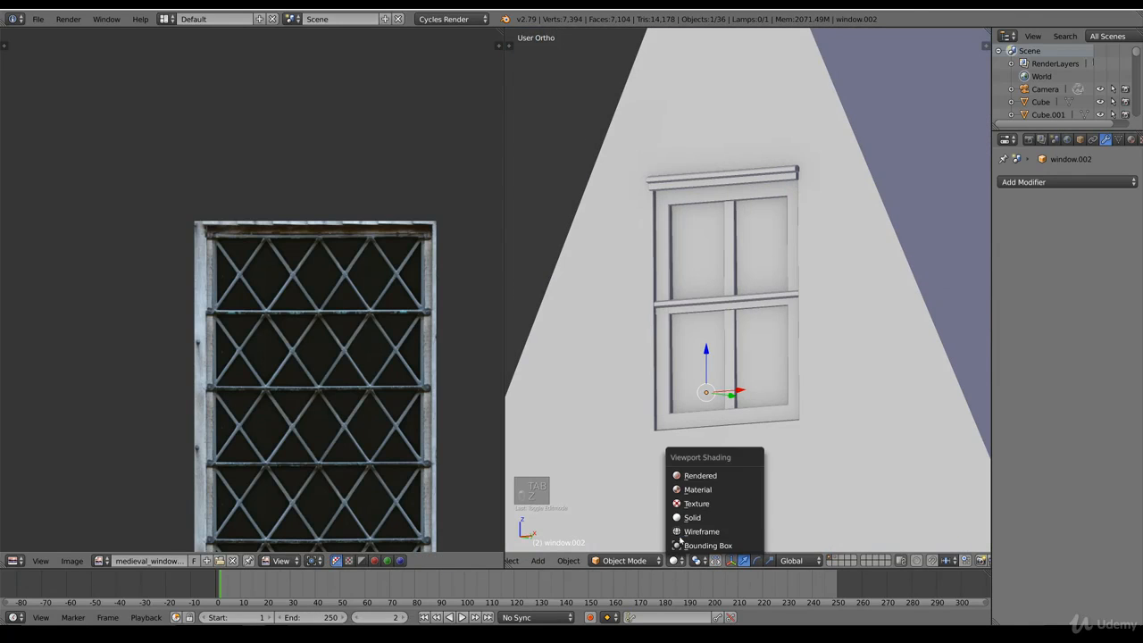
left_click(701, 487)
scroll(748, 391, "down", 2)
scroll(748, 391, "down", 2)
mouse_move(748, 388)
middle_mouse_down()
mouse_move(760, 375)
mouse_move(740, 362)
mouse_move(771, 362)
mouse_move(755, 384)
middle_mouse_up()
key("a")
scroll(756, 384, "up", 6)
Step: Select the gable window's frame, bars and top ledge together and move them slightly forward along Y out of the wall
key("KP_1")
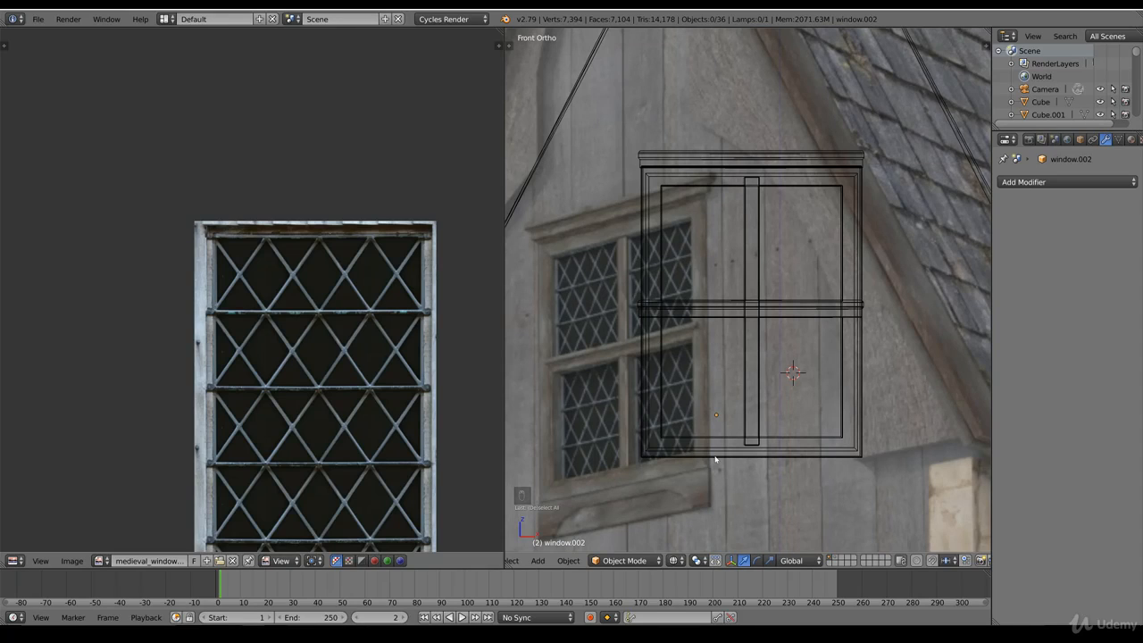
key("z")
key("z")
left_click(755, 421)
key("b")
key("b")
left_click_drag(653, 183, 701, 179)
key("z")
middle_click_drag(814, 334, 727, 154)
key("z")
scroll(789, 373, "down", 8)
scroll(790, 373, "up", 6)
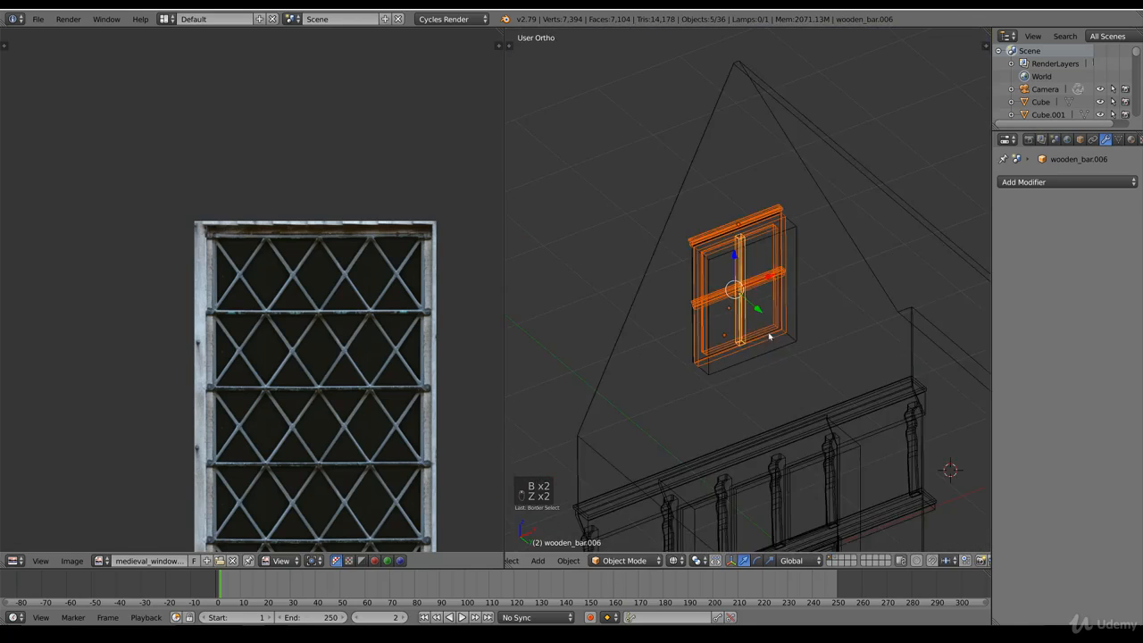
key("z")
key("g")
key("y")
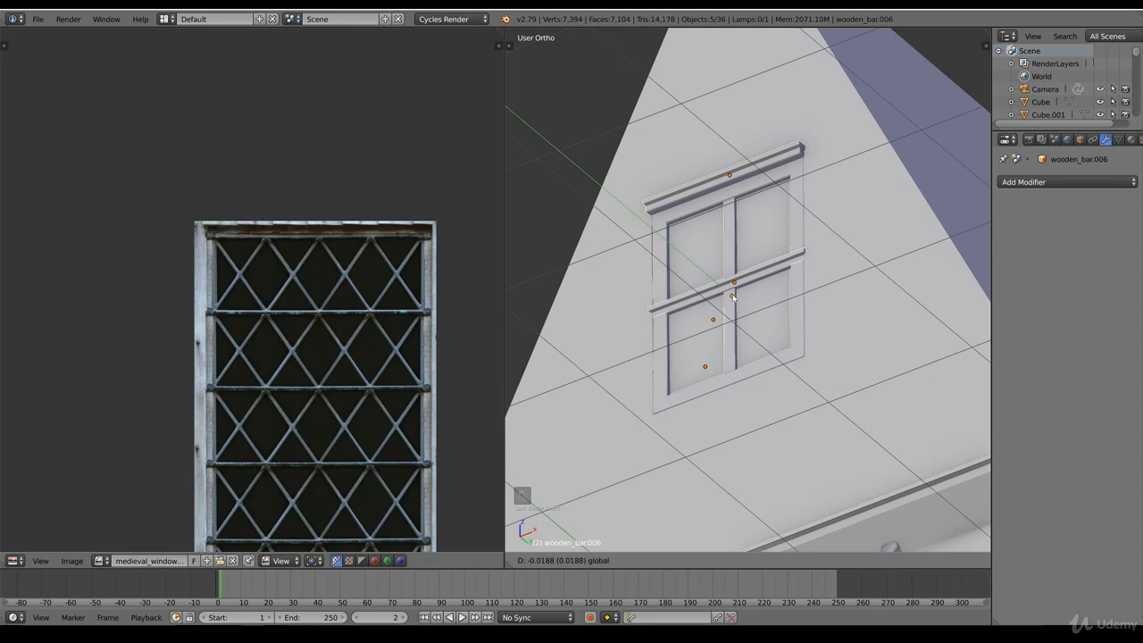
left_click(757, 304)
Step: Inspect the gable wall's mesh around the window opening and check the frame's depth from the side
scroll(533, 267, "up", 4)
right_click(533, 268)
key("Tab")
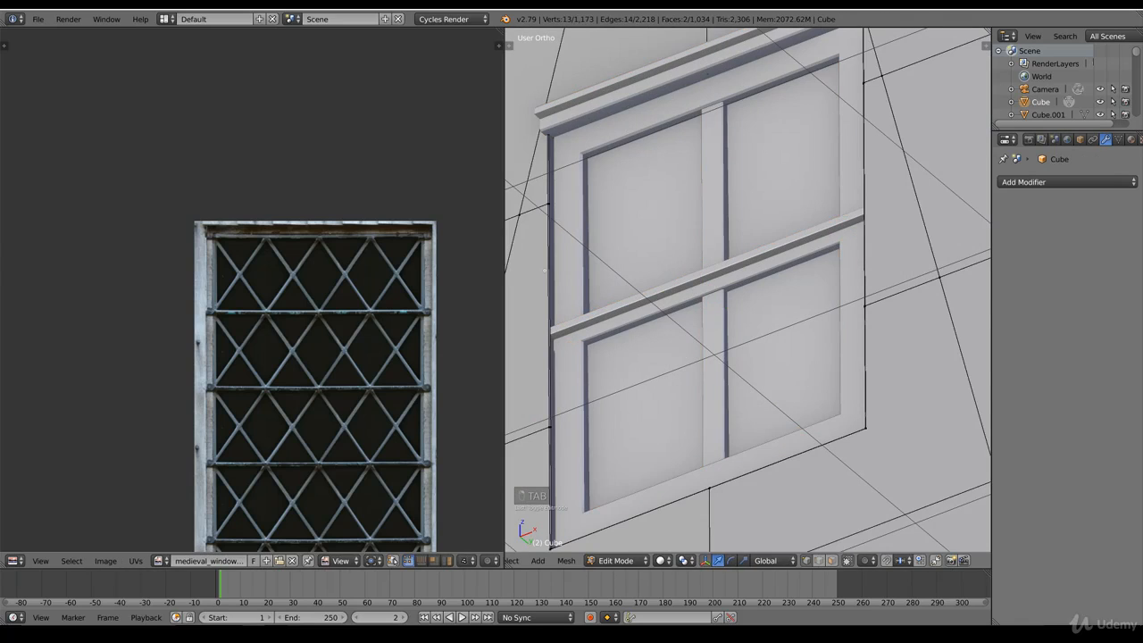
scroll(543, 453, "down", 3)
key("Tab")
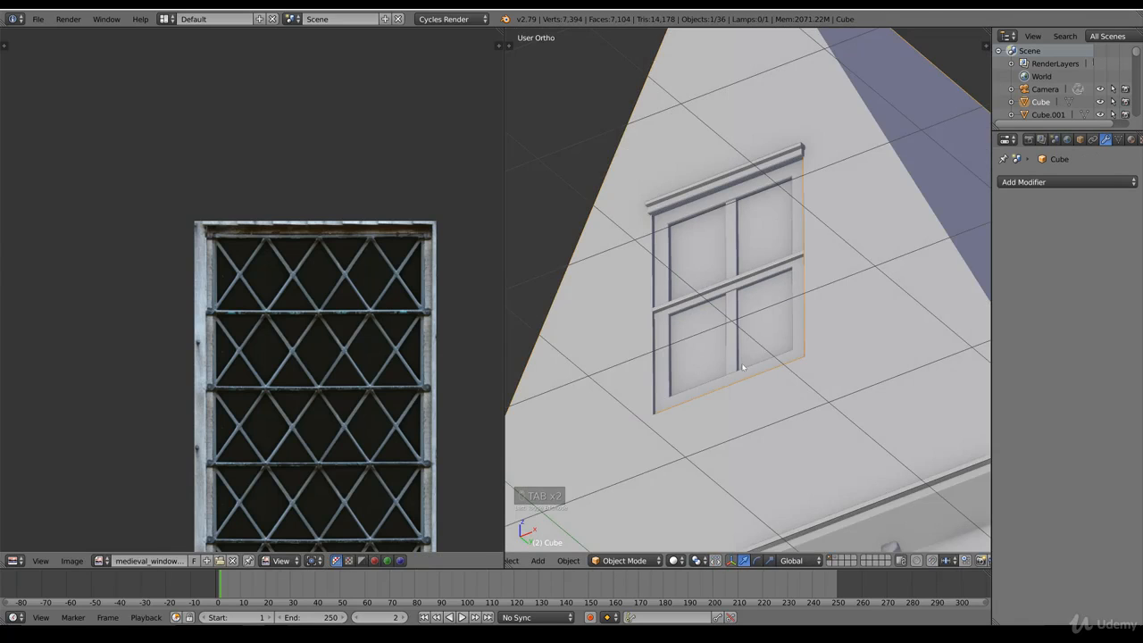
scroll(719, 362, "up", 2)
middle_click_drag(718, 362, 745, 374)
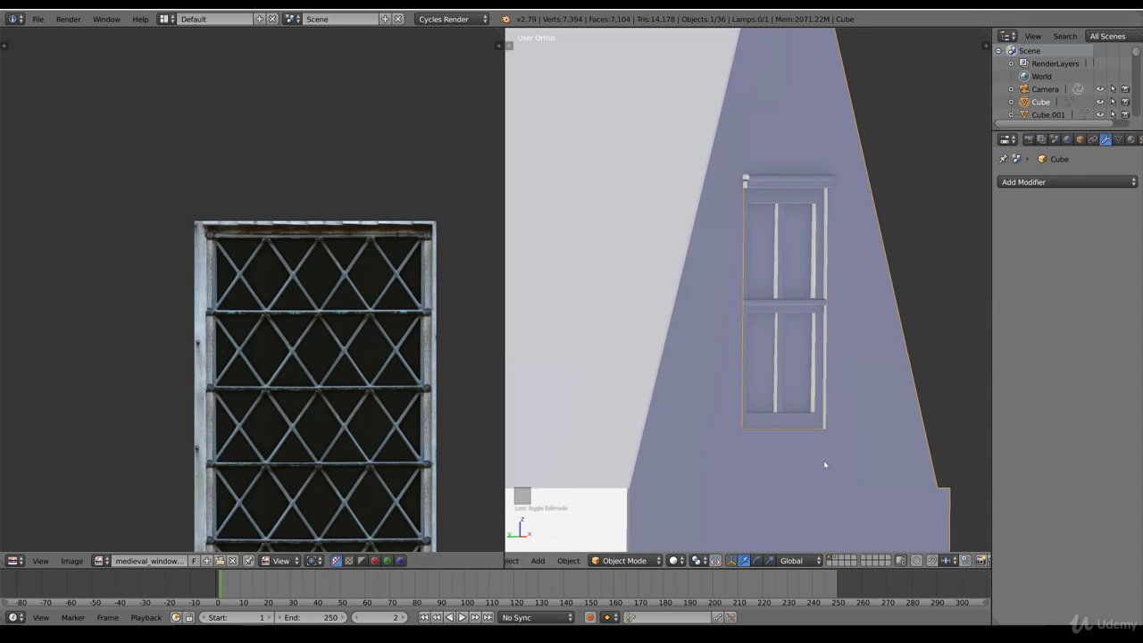
Step: Scale the left end vertices of the window's top ledge along X to widen that end's moulded profile
right_click(774, 185)
key("KP_1")
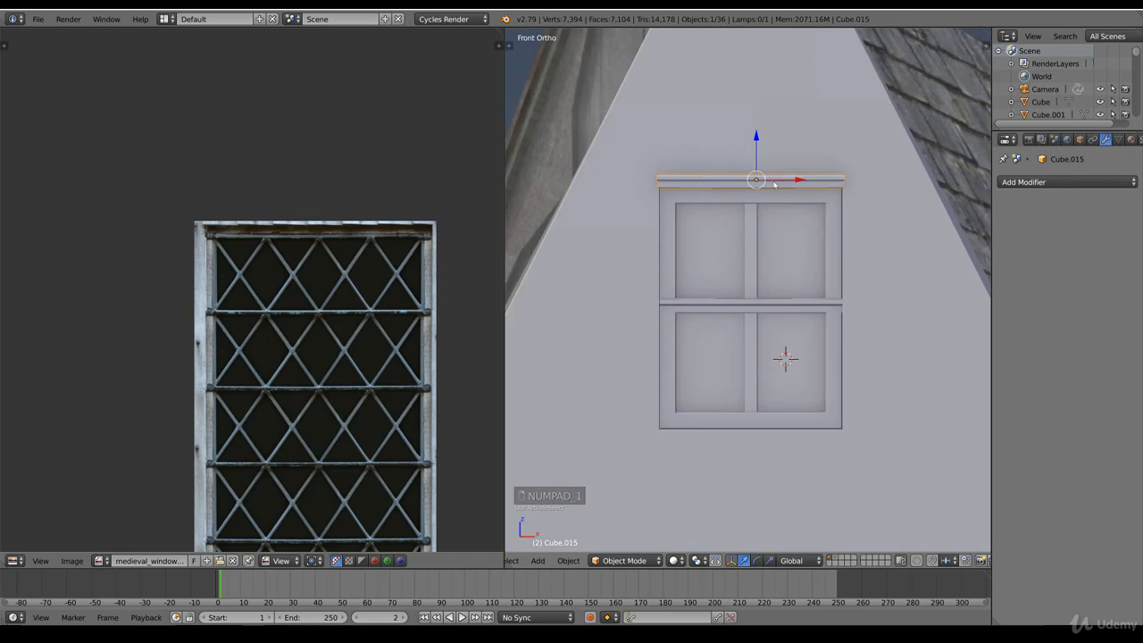
key("Tab")
key("z")
key("b")
left_click_drag(631, 158, 682, 205)
middle_click_drag(678, 175, 716, 278, "shift")
scroll(733, 323, "up", 2)
key("s")
key("x")
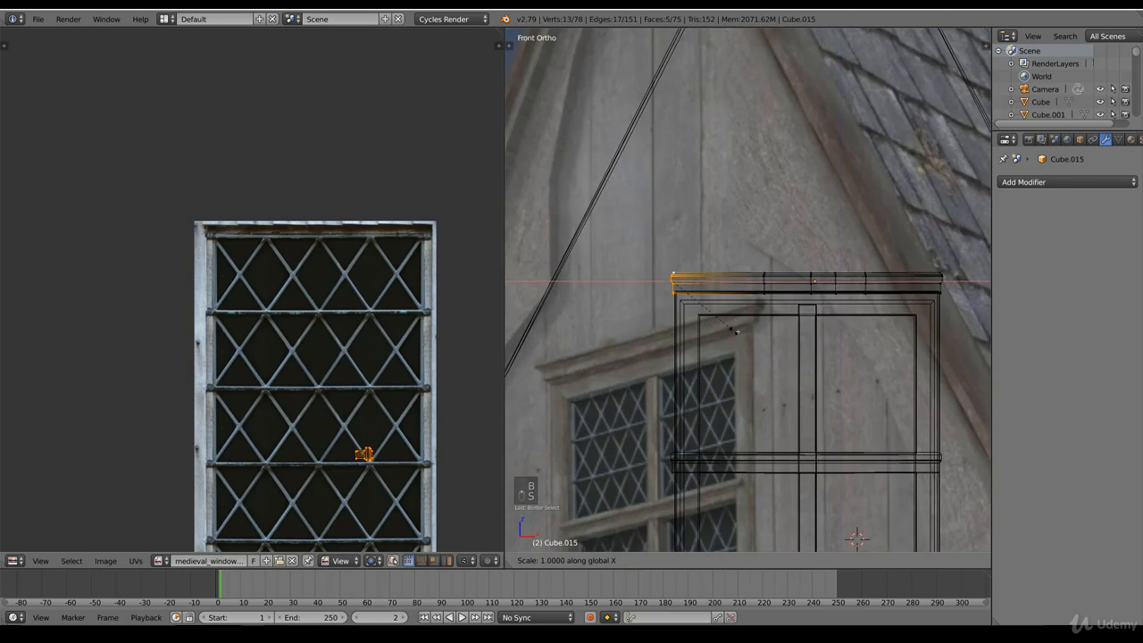
left_click(812, 352)
Step: Scale the right end vertices of the top ledge along X to match the profile of the opposite end
right_click(941, 293)
key("b")
left_click_drag(918, 257, 966, 307)
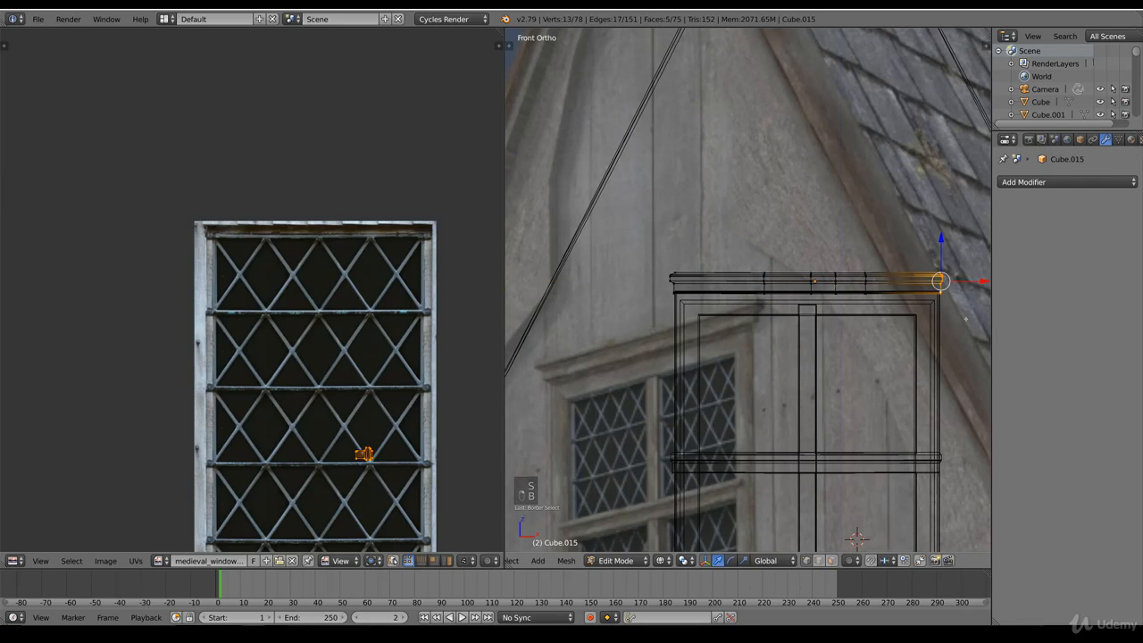
key("s")
key("x")
left_click(515, 382)
key("Tab")
key("z")
middle_click_drag(704, 432, 721, 397)
scroll(710, 420, "down", 5)
Step: Duplicate the carved ornament below the lower window row and move the copy up to the gable window
key("KP_1")
key("z")
scroll(728, 452, "down", 1)
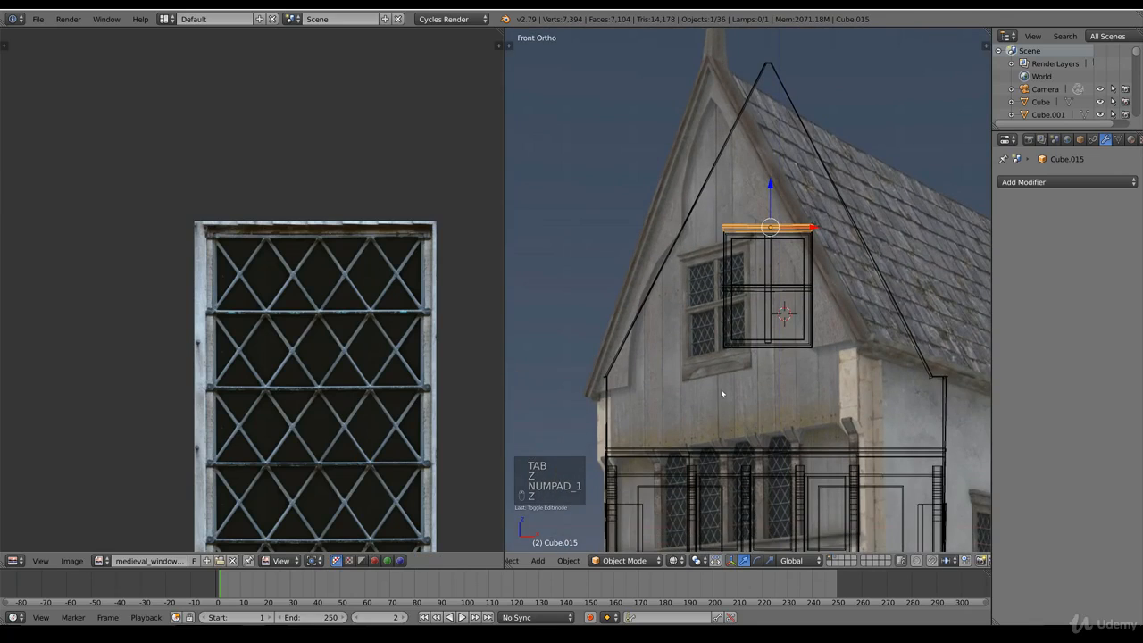
scroll(745, 388, "down", 5, "shift")
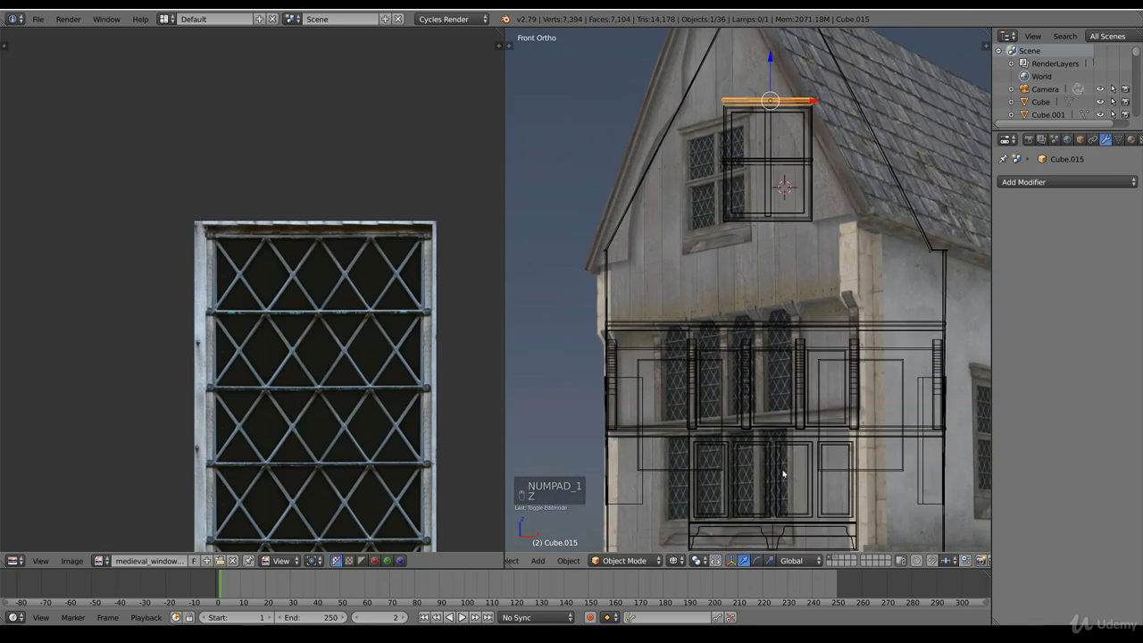
key("z")
key("z")
key("z")
left_click(760, 538)
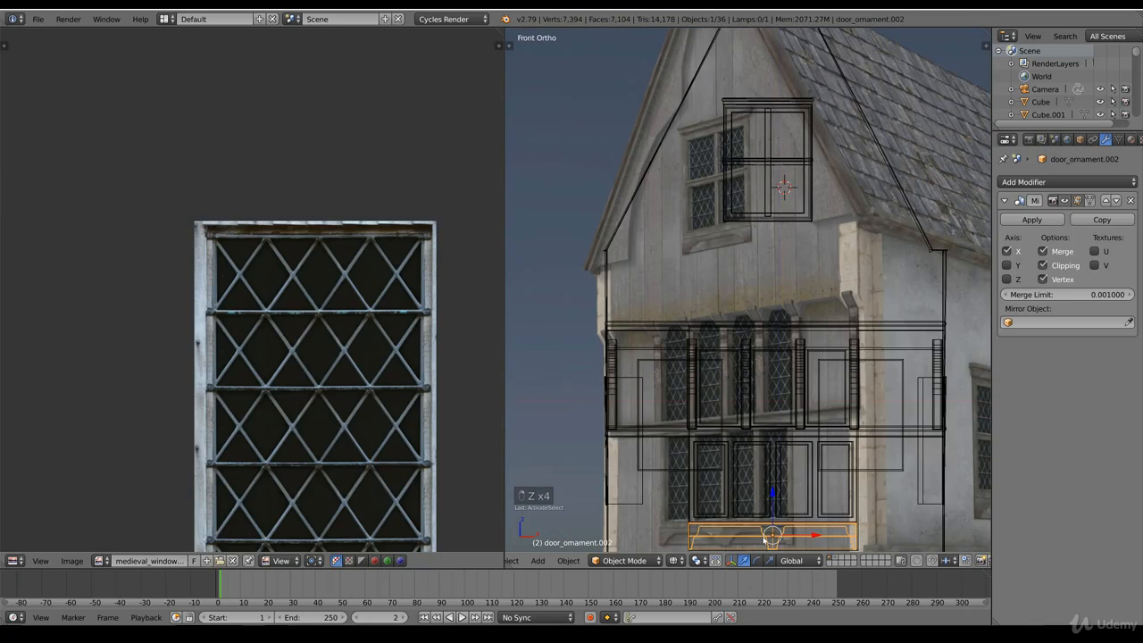
key("shift+d")
left_click(759, 250)
Step: Remove the ornament copy's Mirror modifier and move the remaining half directly beneath the gable window frame
left_click(1131, 200)
scroll(733, 333, "up", 4)
key("g")
left_click(809, 338)
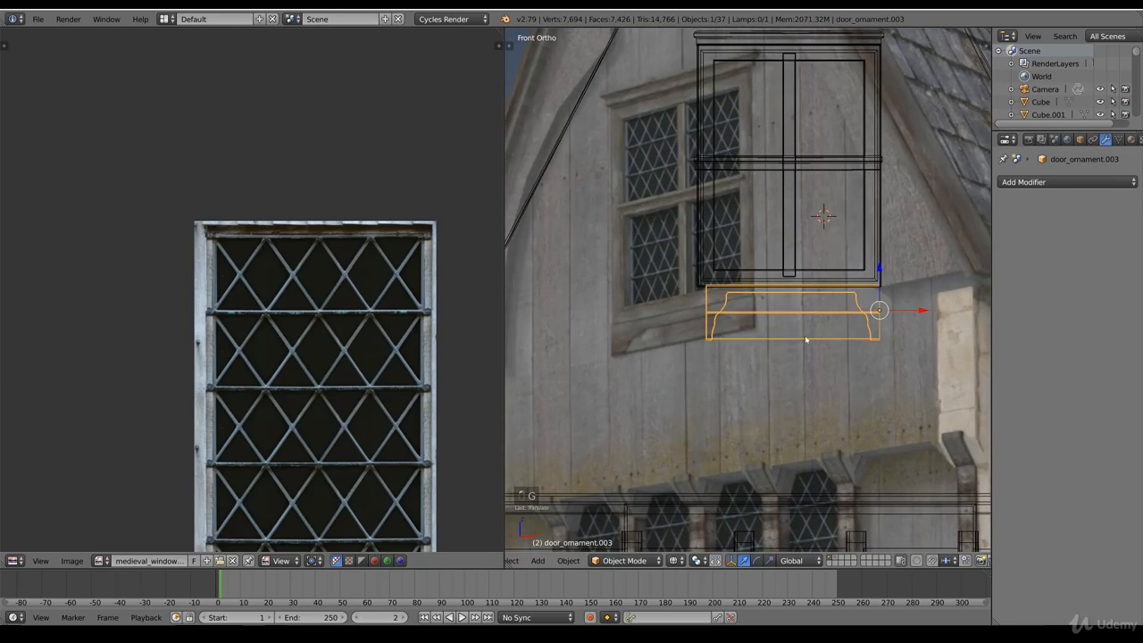
Step: Select the ornament copy's left end vertices and reposition the ornament to fit the window frame's width
key("Tab")
key("a")
key("b")
left_click_drag(698, 279, 732, 347)
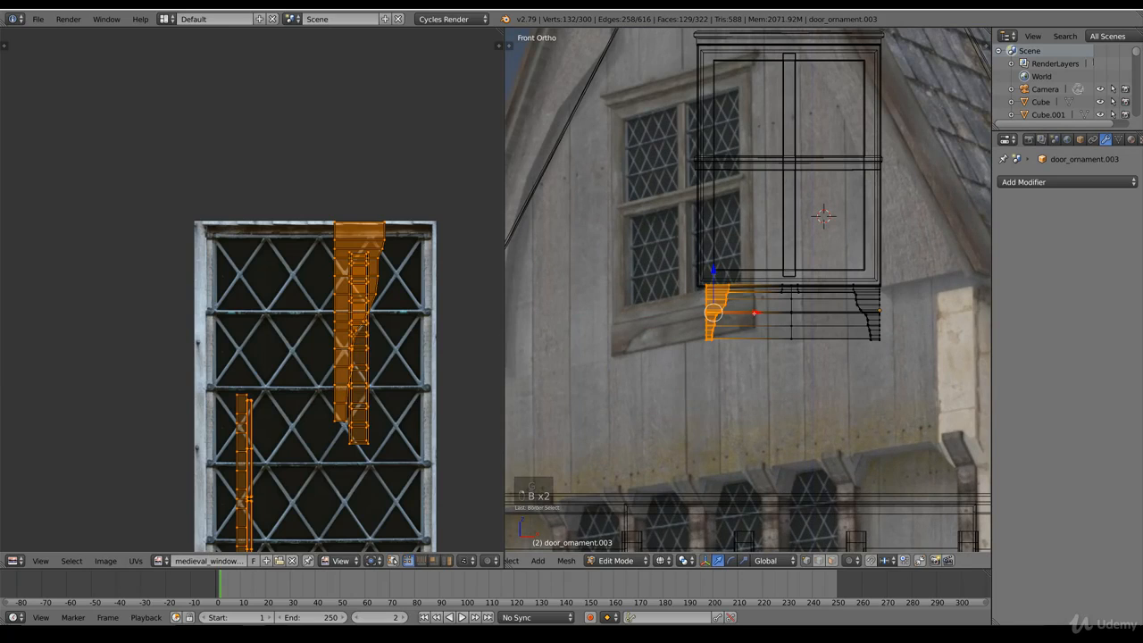
key("Tab")
key("g")
left_click(851, 345)
Step: Select the ornament's linked inner panel and move it about 0.011 along negative Y, out from the wall
key("z")
scroll(858, 343, "down", 4)
middle_click_drag(858, 343, 901, 371)
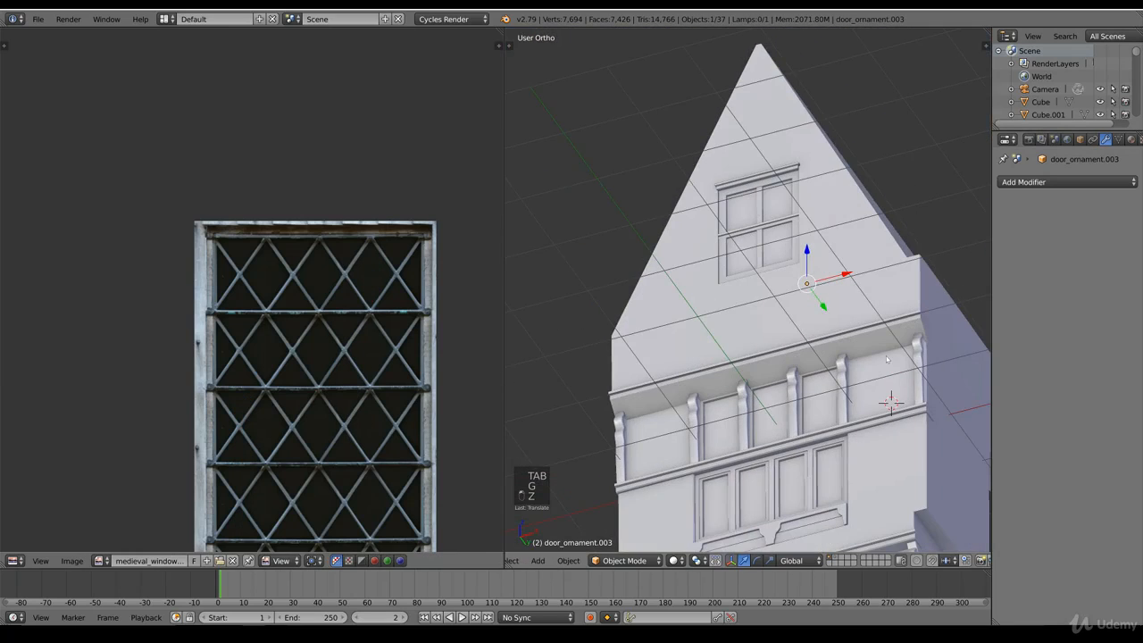
left_click_drag(822, 307, 871, 361)
scroll(871, 361, "up", 4)
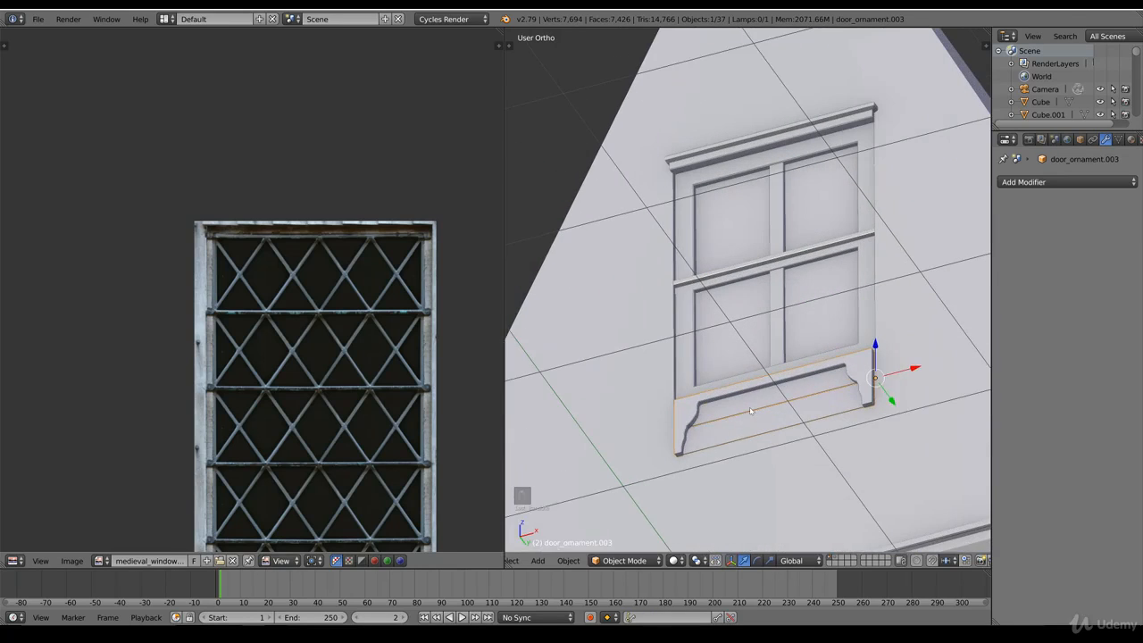
key("Tab")
right_click(777, 429)
right_click(777, 390, "shift")
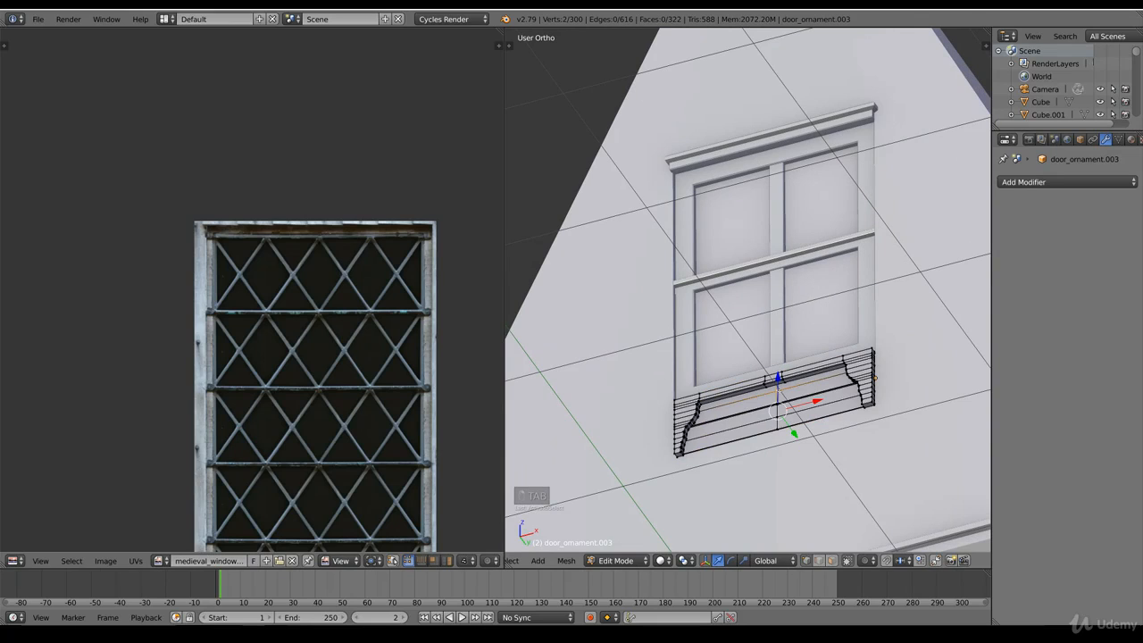
key("ctrl+l")
middle_click_drag(786, 411, 768, 373, "shift")
scroll(786, 406, "up", 3)
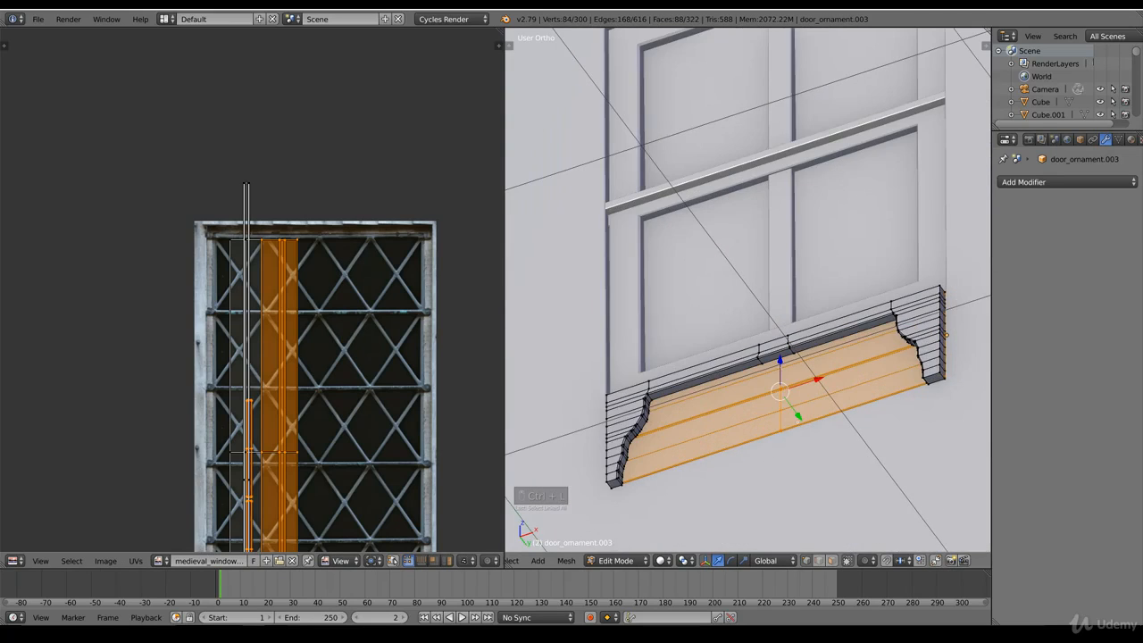
key("g")
key("y")
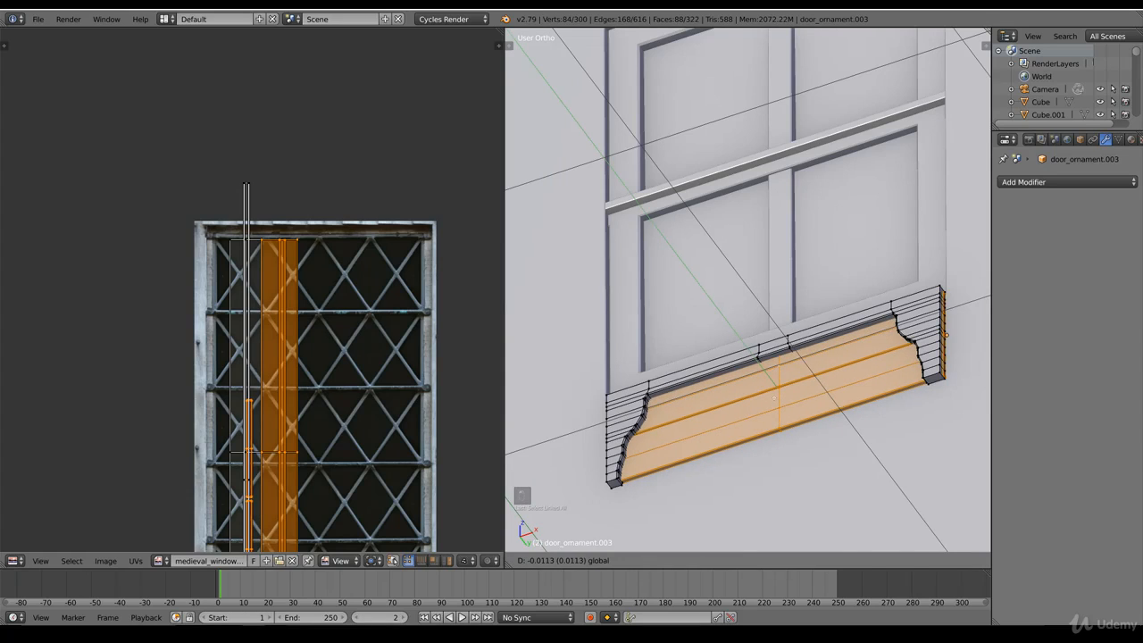
left_click(775, 398)
key("Tab")
Step: Rotate the ornament slightly in the right side view to align it with the wall's slope
left_click_drag(966, 361, 967, 364)
key("z")
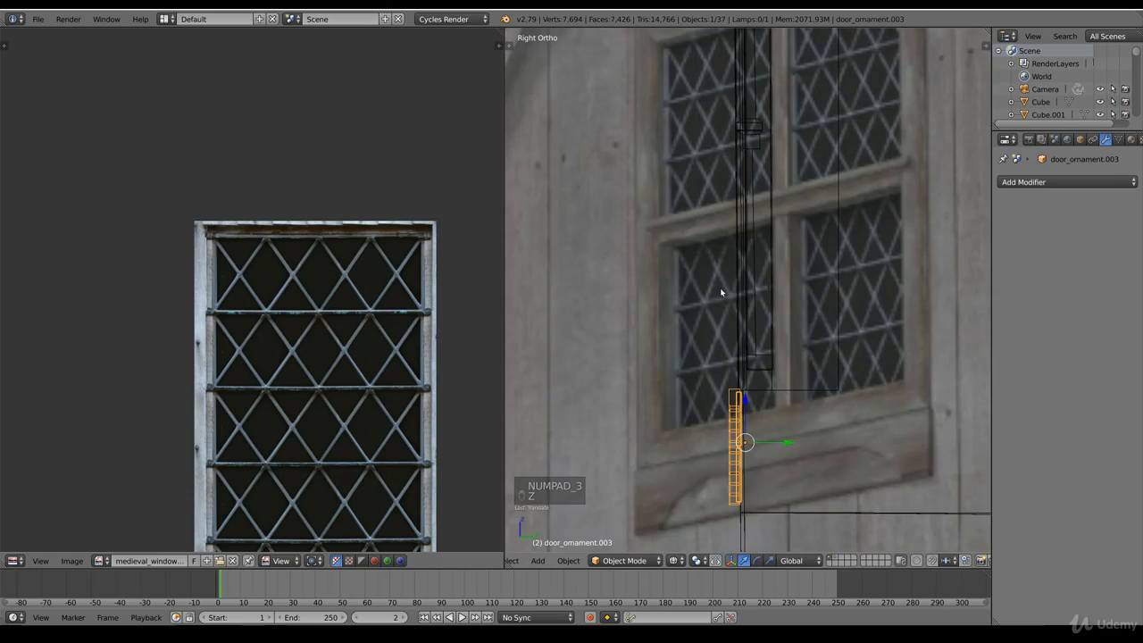
scroll(773, 427, "down", 7, "shift")
scroll(790, 426, "up", 4)
key("z")
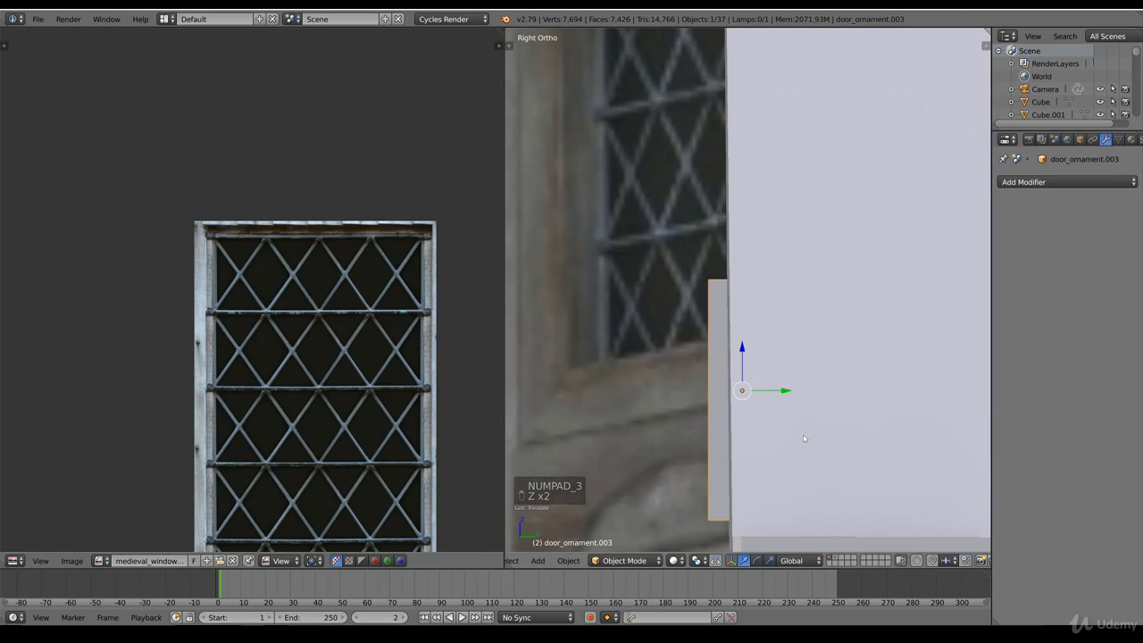
key("r")
left_click(801, 434)
middle_click_drag(752, 426, 819, 444)
key("Tab")
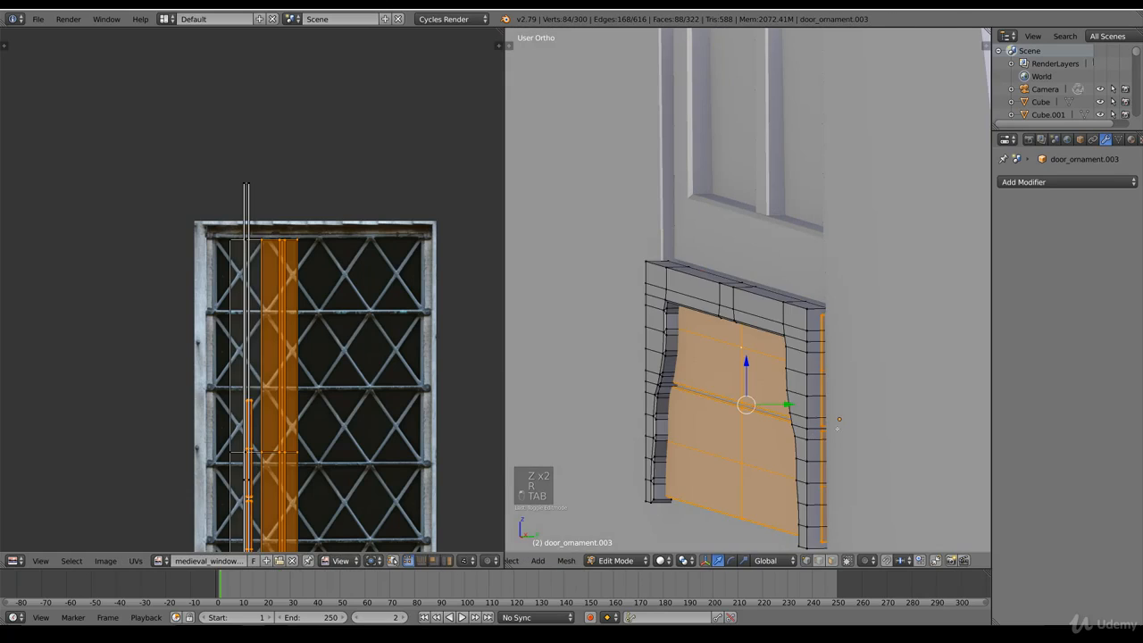
key("Tab")
left_click_drag(877, 418, 880, 419)
scroll(770, 364, "down", 2)
middle_click_drag(770, 354, 870, 362)
Step: Bevel the ornament's outer front edges along its top and both sides
key("Tab")
right_click(643, 310, "alt")
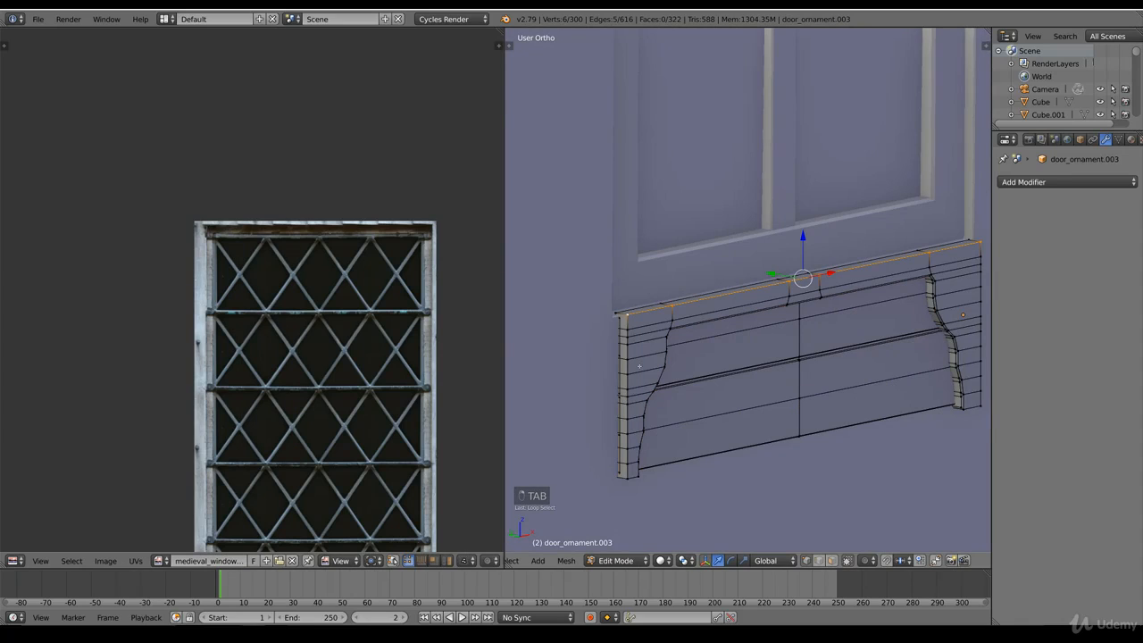
right_click(626, 354, "alt+shift")
middle_click_drag(705, 204, 544, 174)
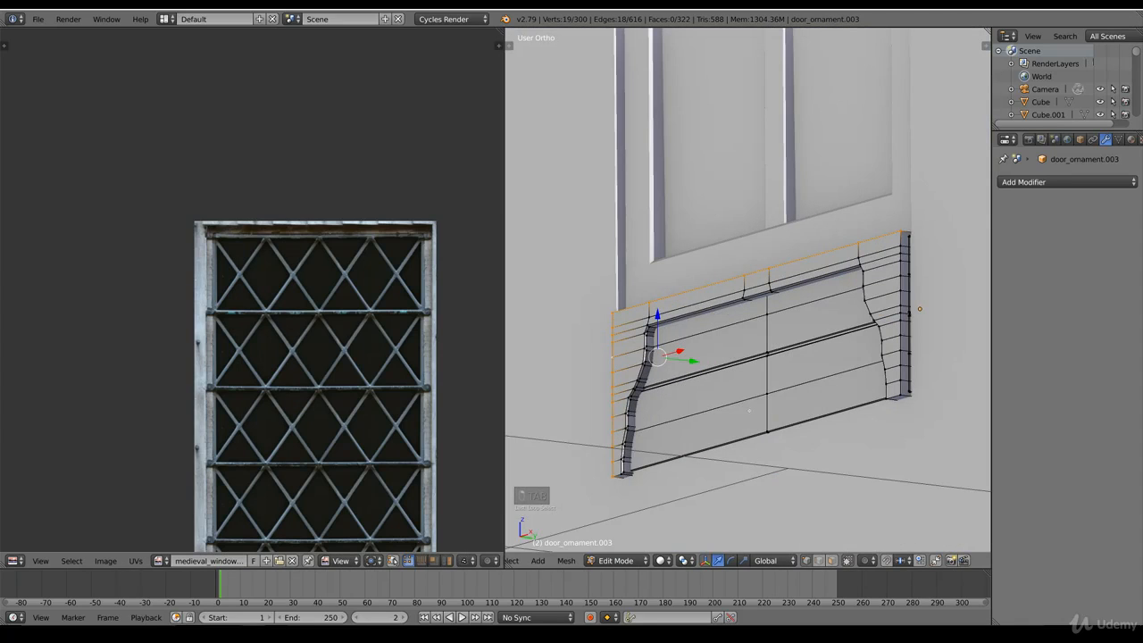
right_click(902, 280, "alt+shift")
middle_click_drag(976, 398, 889, 398, "shift")
scroll(889, 398, "up", 2)
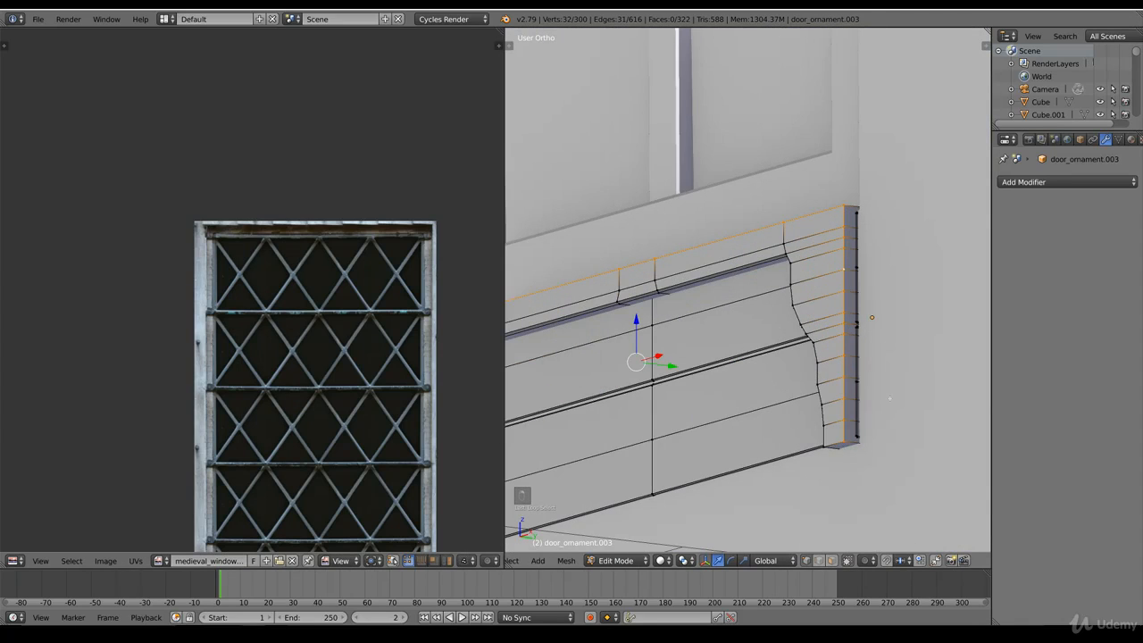
key("ctrl+b")
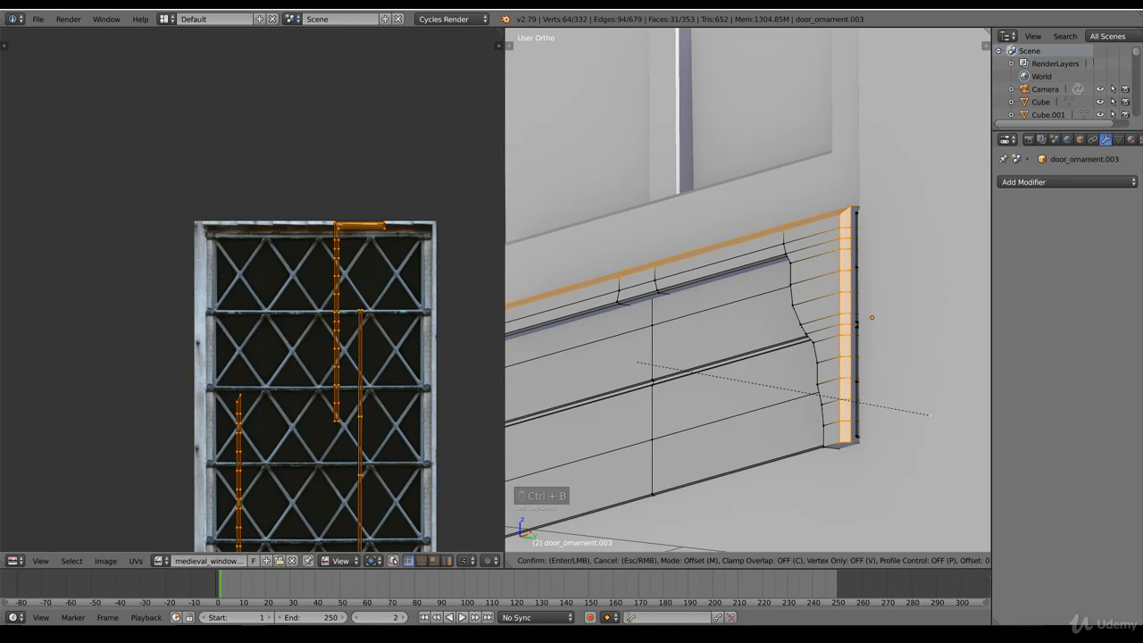
left_click(929, 414)
mouse_move(920, 414)
middle_mouse_down()
mouse_move(984, 409)
mouse_move(822, 410)
mouse_move(760, 384)
mouse_move(801, 361)
middle_mouse_up()
scroll(786, 389, "down", 5)
key("Tab")
Step: Delete the surplus geometry along the ornament's lower edge and bevel the remaining bottom edge of the inner panel
scroll(777, 388, "up", 1)
key("Tab")
right_click(762, 379, "alt")
scroll(798, 397, "up", 7)
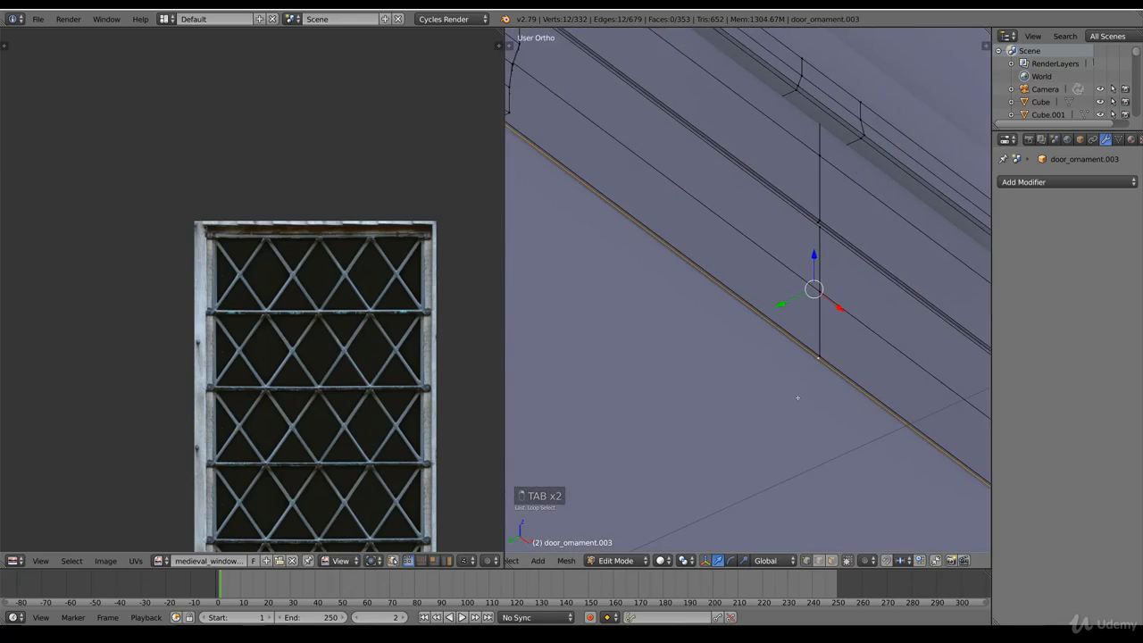
right_click(797, 339, "alt")
right_click(838, 399, "alt")
key("z")
key("z")
key("x")
left_click(811, 541)
right_click(836, 383, "alt")
key("ctrl+b")
left_click(861, 445)
scroll(852, 446, "down", 10)
key("Tab")
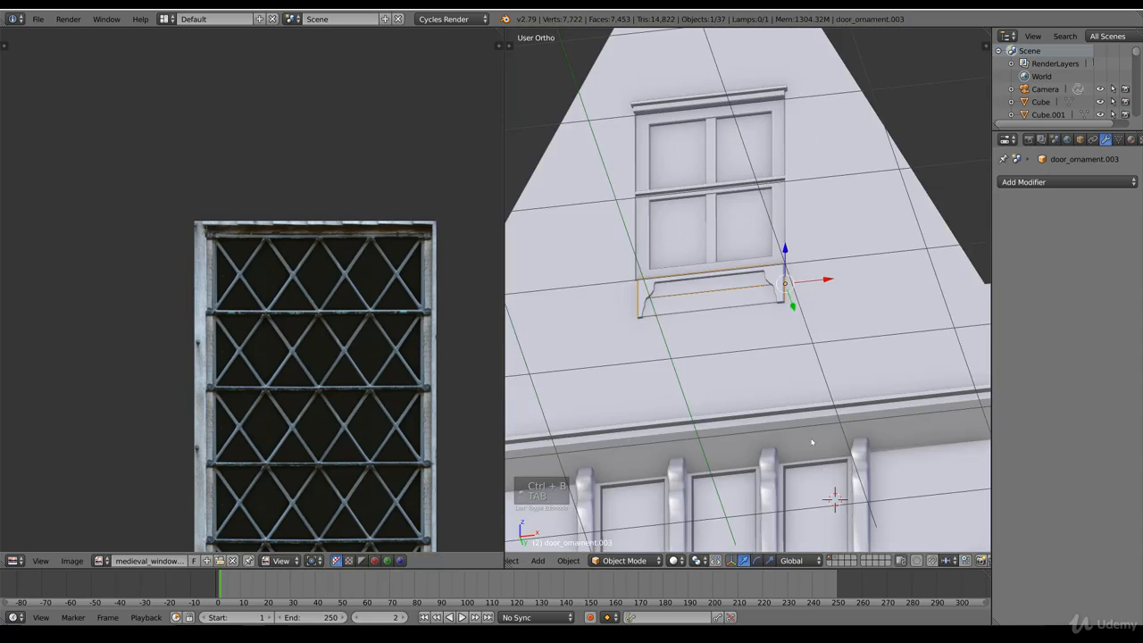
Step: Switch to Material shading, deselect everything and examine the gable window and its ornament from several angles
left_click(676, 560)
left_click(695, 490)
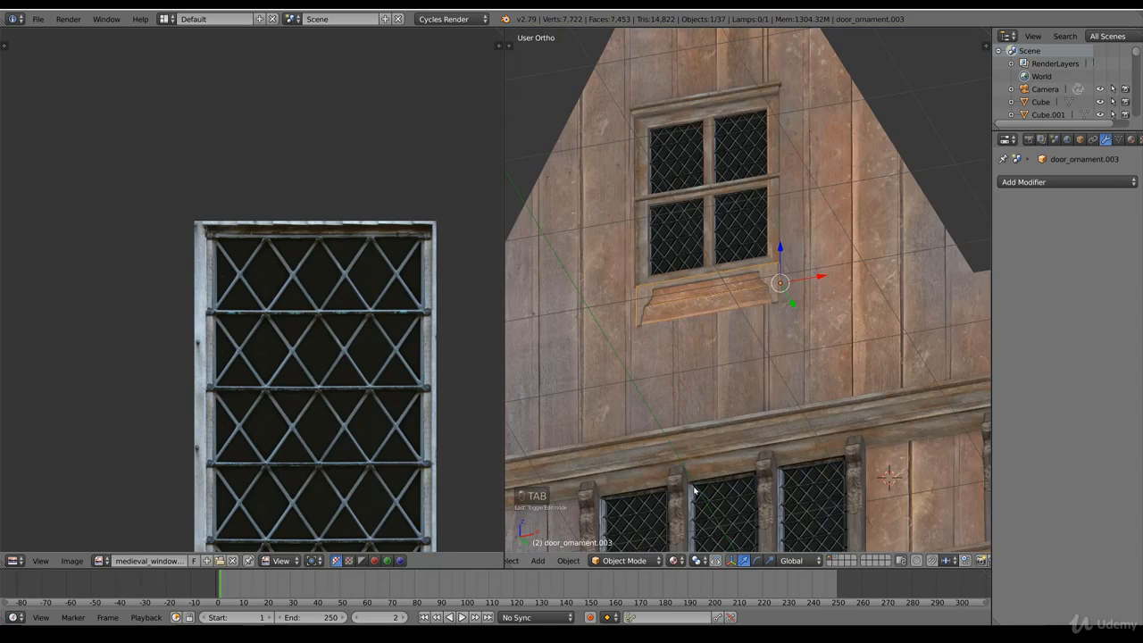
key("a")
scroll(786, 364, "down", 4)
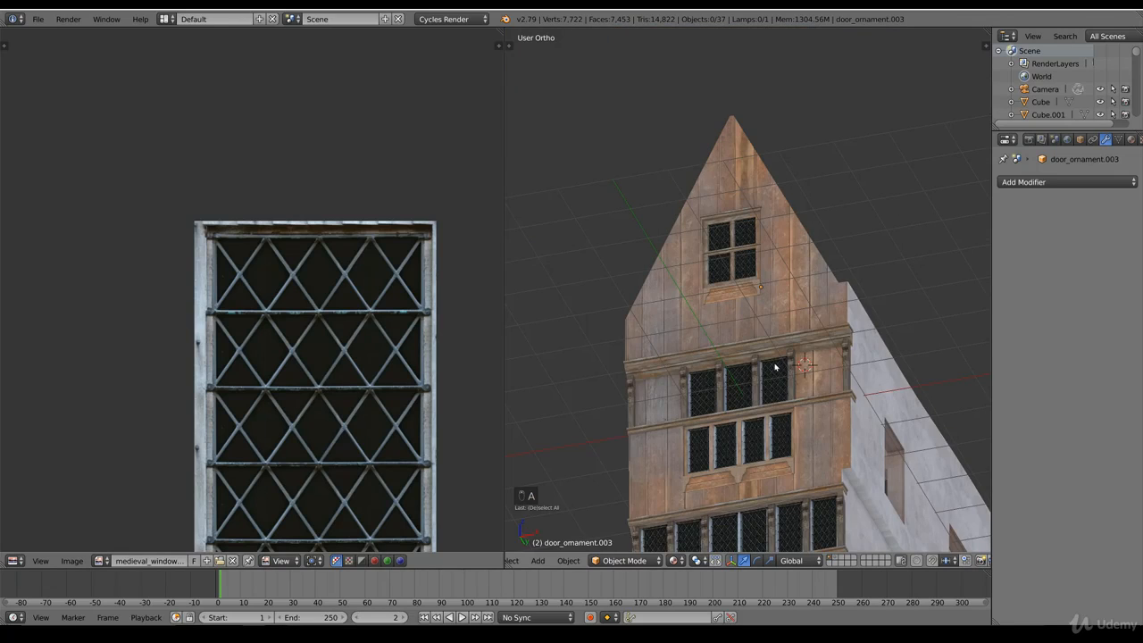
middle_click_drag(792, 337, 664, 292)
scroll(786, 349, "down", 3)
scroll(771, 369, "up", 6)
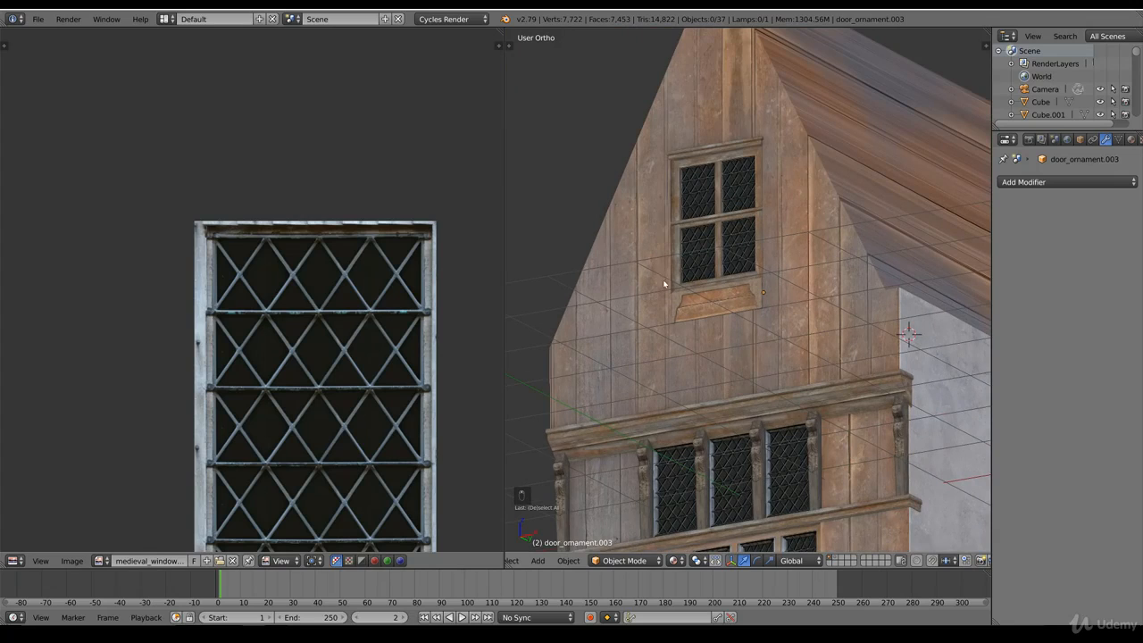
Step: Compare the model with the reference photo in front wireframe view and switch to an empty layer
key("KP_1")
key("z")
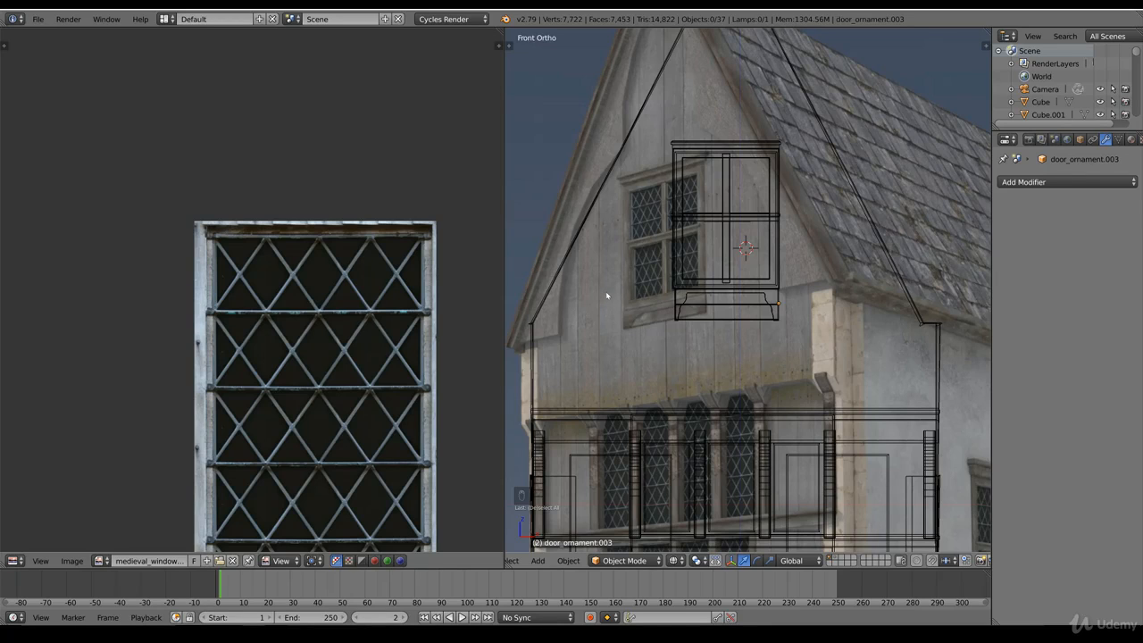
key("z")
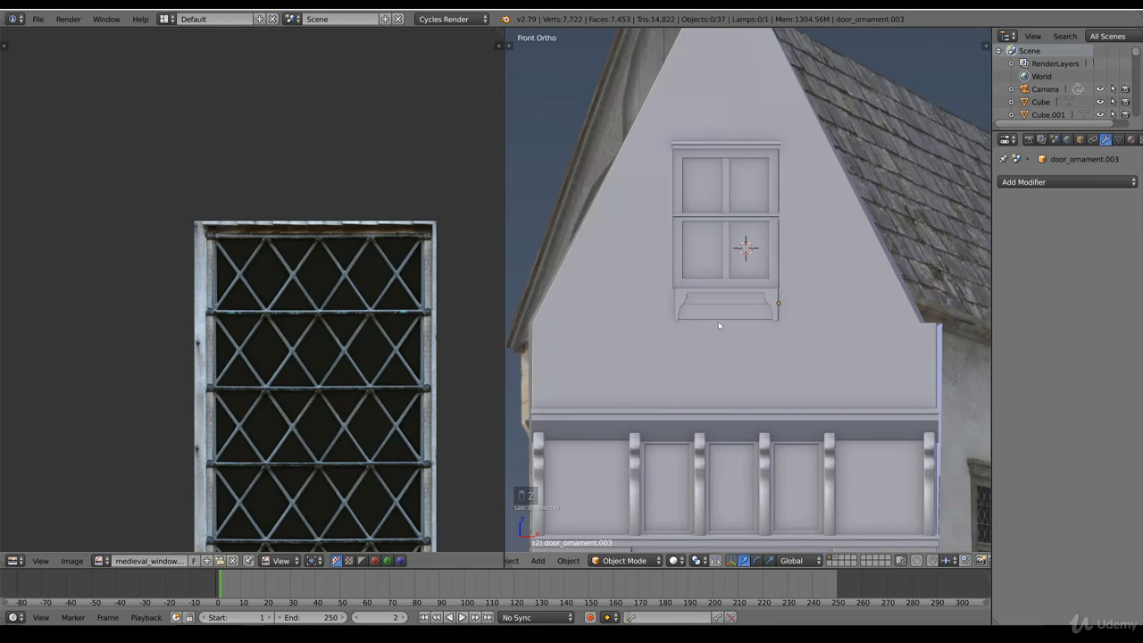
key("z")
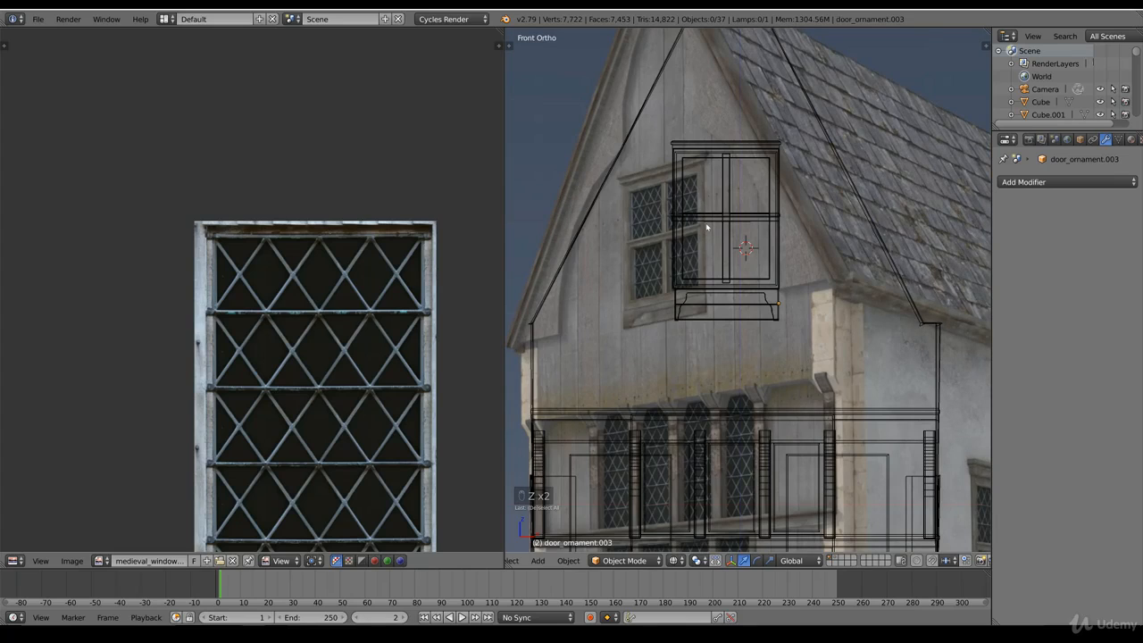
left_click(833, 562)
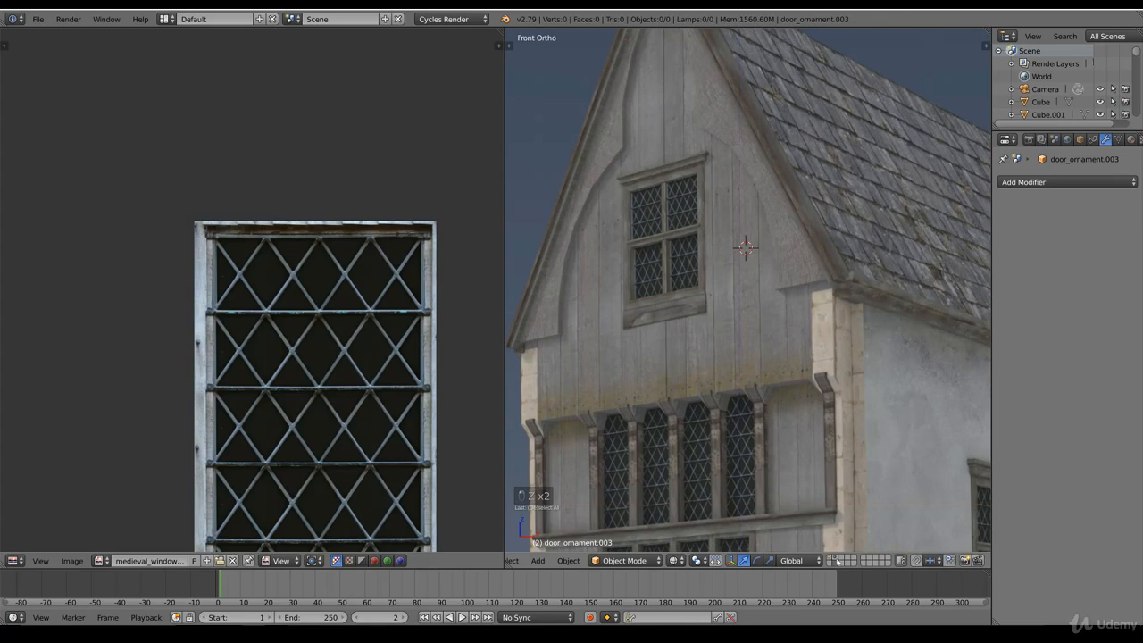
Step: Append the roof_ornament object from Library_file.blend and move it over the gable in the reference photo
scroll(809, 393, "down", 6)
middle_click_drag(809, 392, 798, 354)
scroll(798, 355, "up", 3)
key("KP_1")
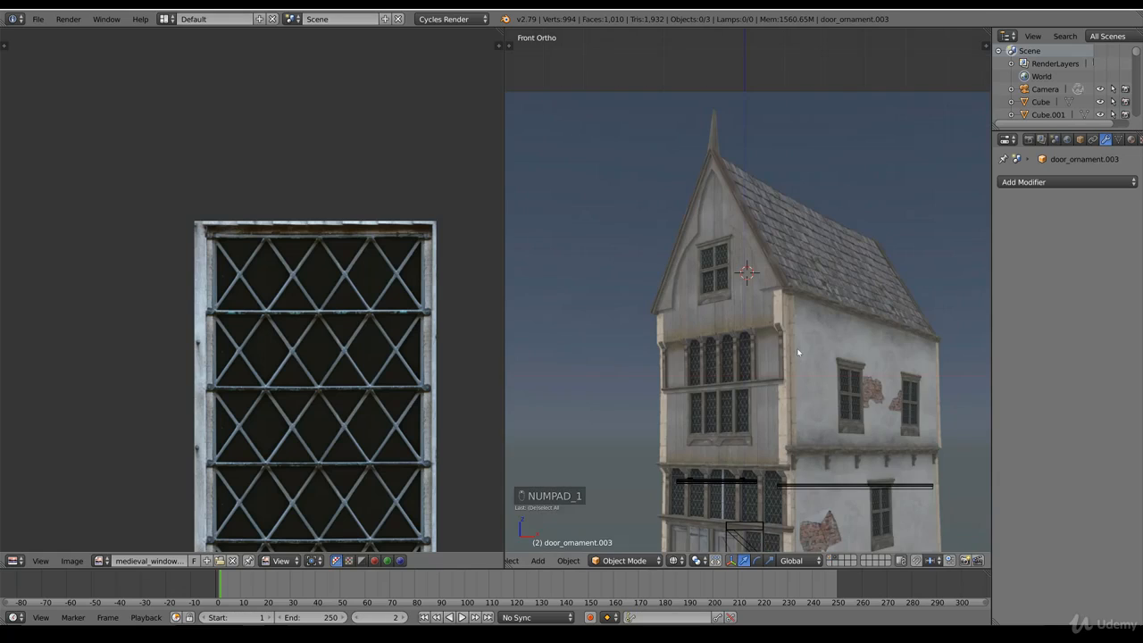
left_click(37, 19)
left_click(61, 230)
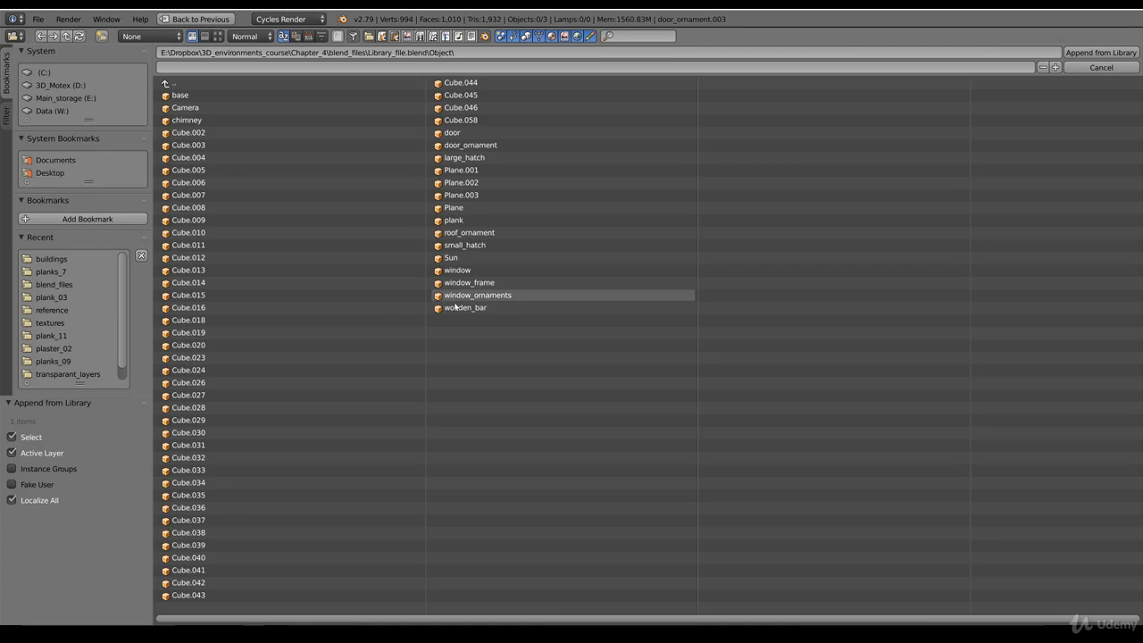
left_click(471, 233)
left_click(1118, 52)
key("g")
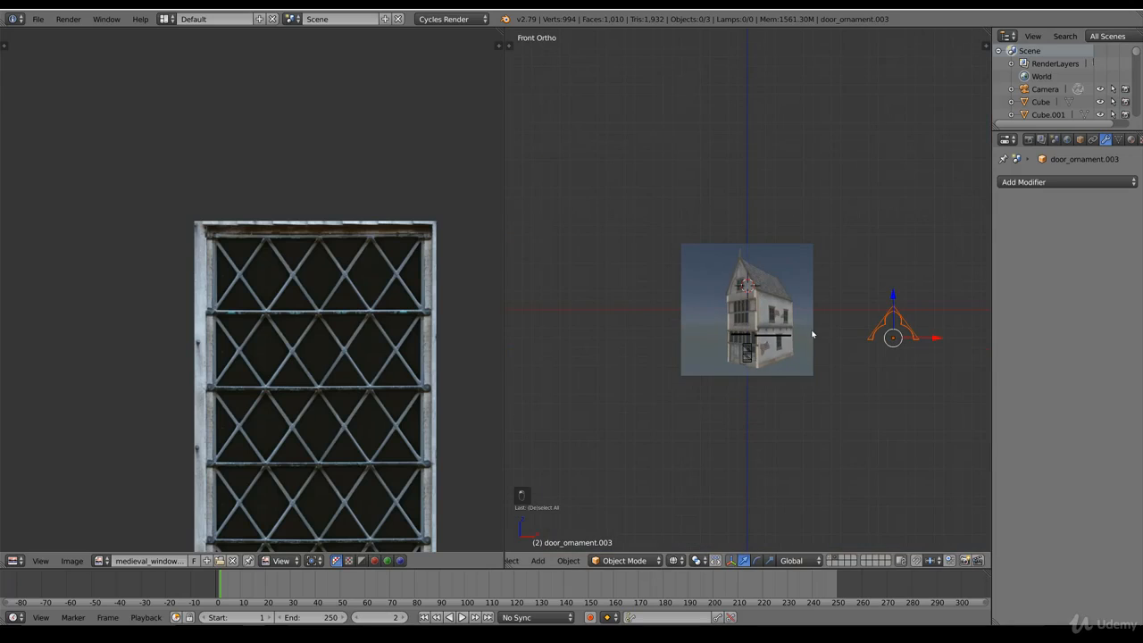
left_click(722, 326)
scroll(815, 363, "up", 8)
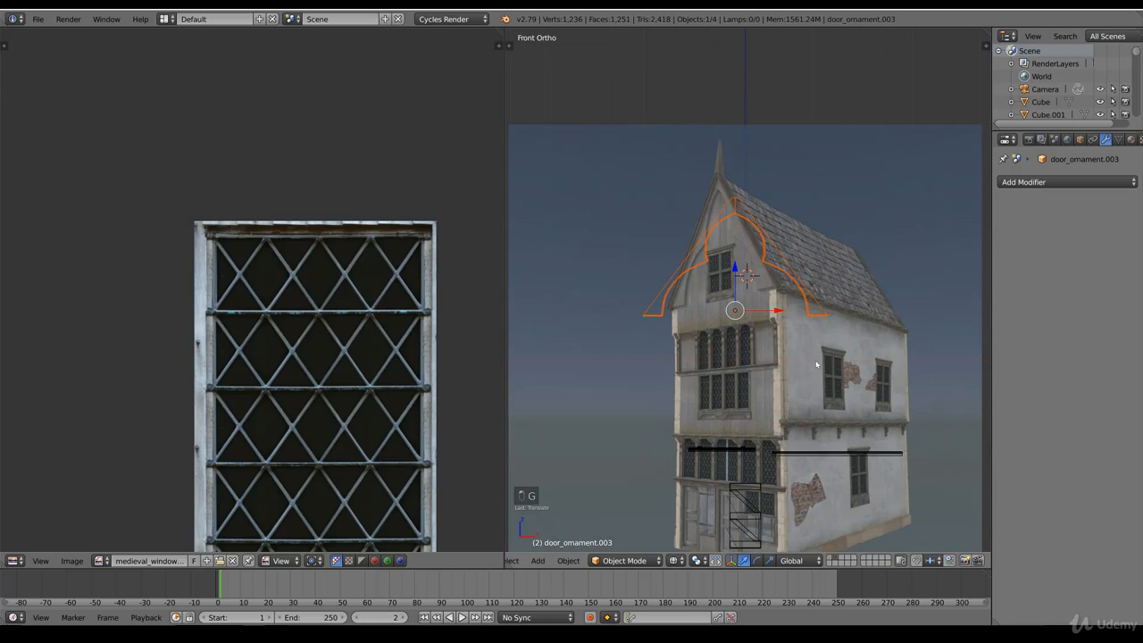
Step: Duplicate the roof ornament in place, move the copy to the house's layer and switch to that layer
key("shift+d")
right_click(767, 364)
key("m")
left_click(858, 355)
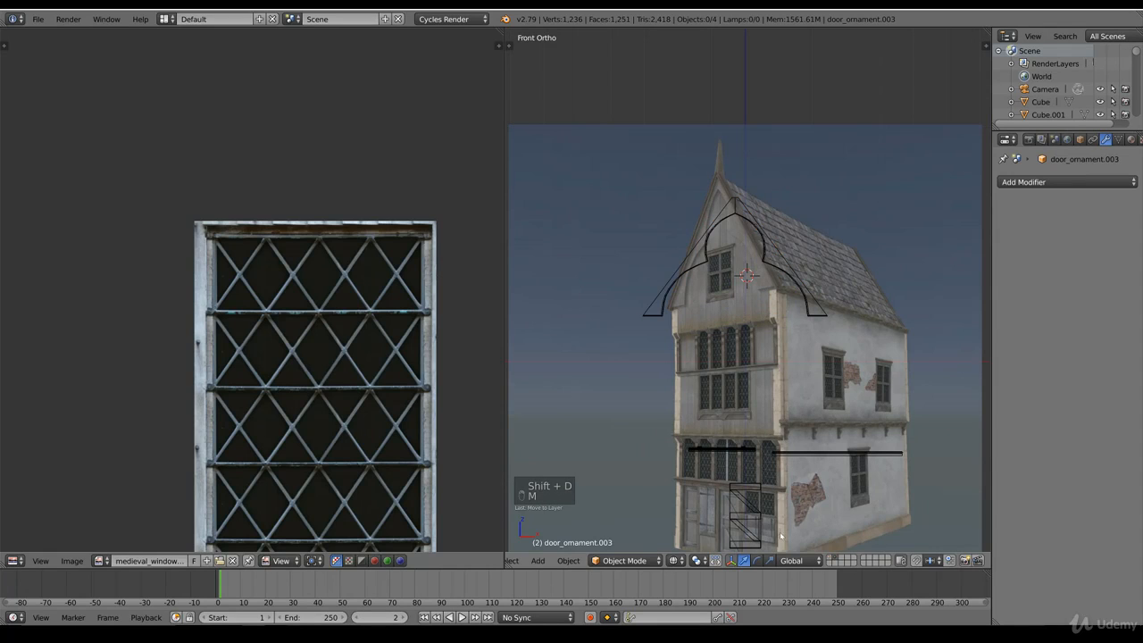
left_click(831, 559)
scroll(789, 363, "up", 5)
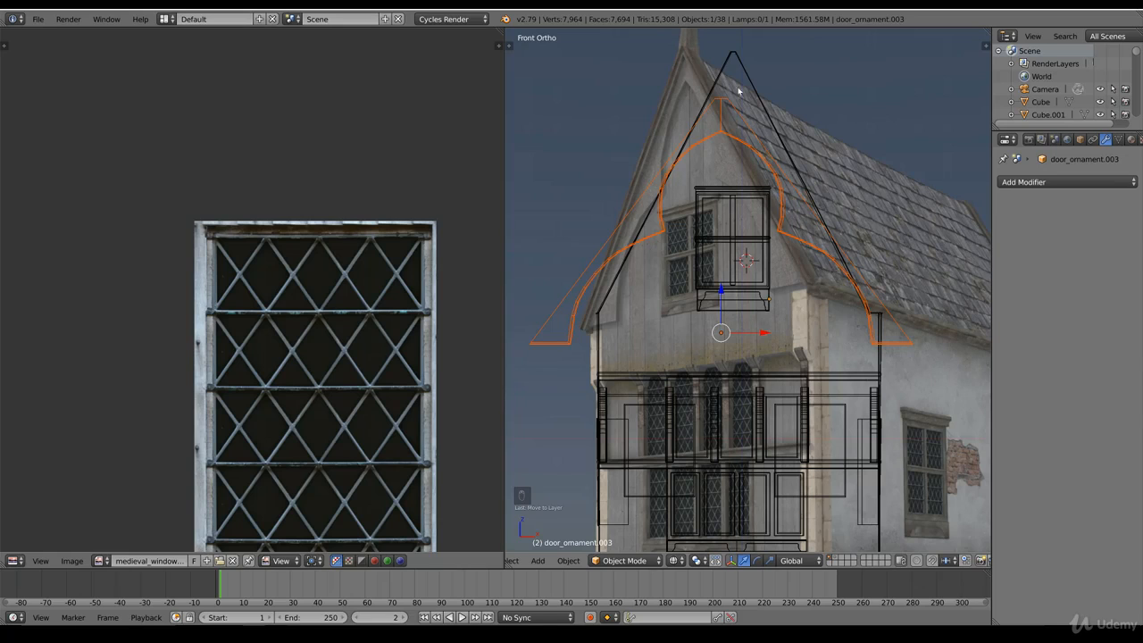
Step: Select the copied roof ornament and stretch its mesh vertically to about 1.23 times its height
key("z")
key("z")
key("Tab")
key("Tab")
right_click(667, 225)
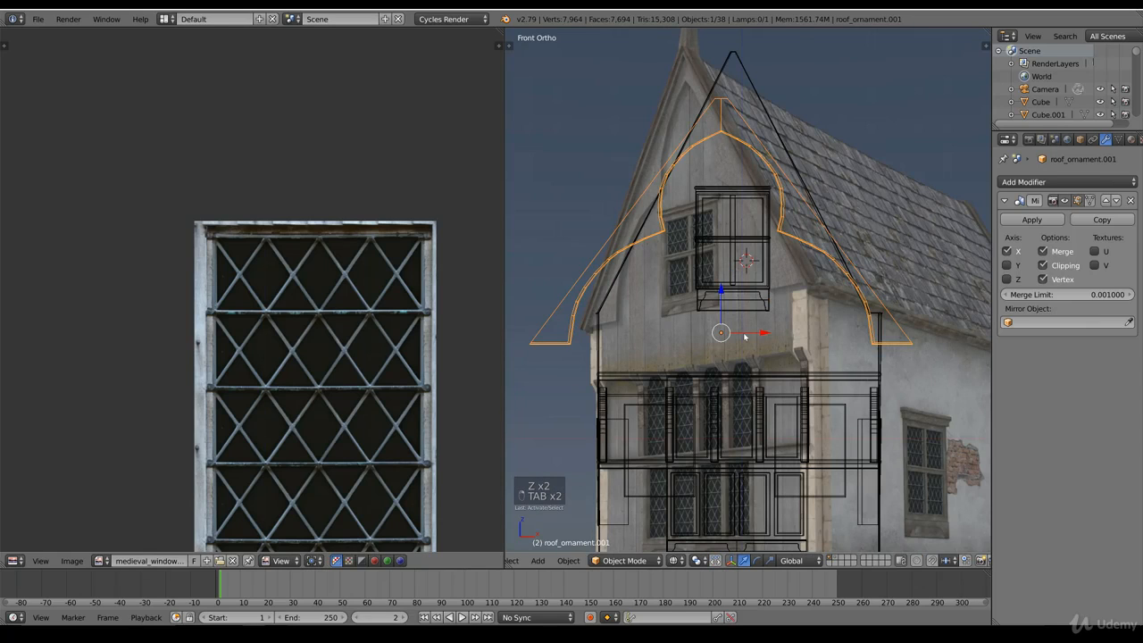
key("Tab")
key("s")
key("x")
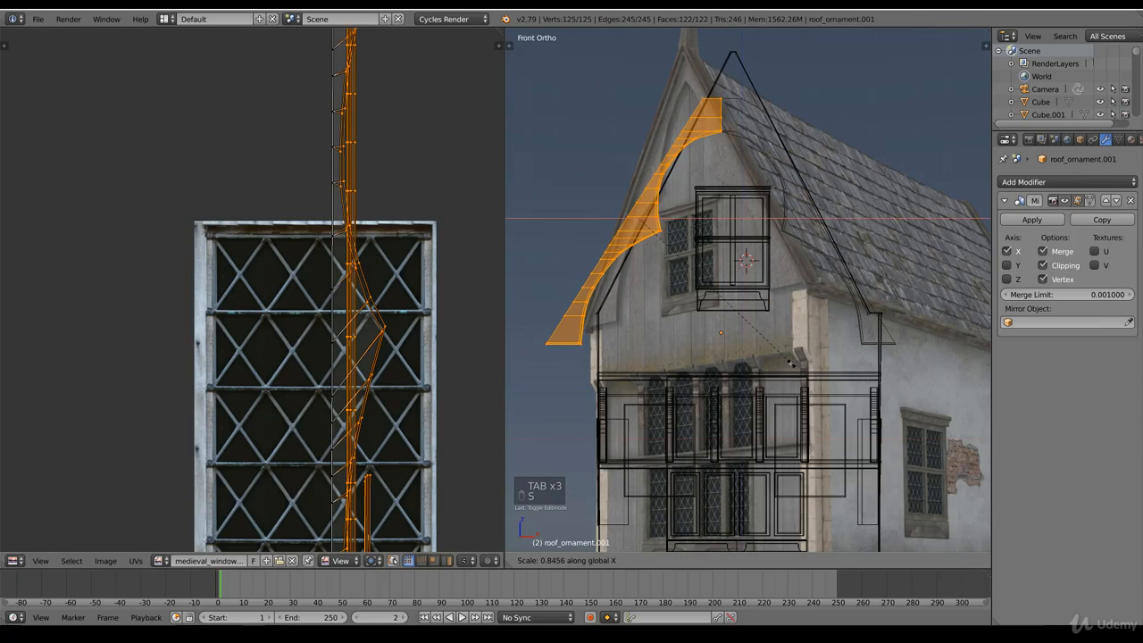
right_click(808, 348)
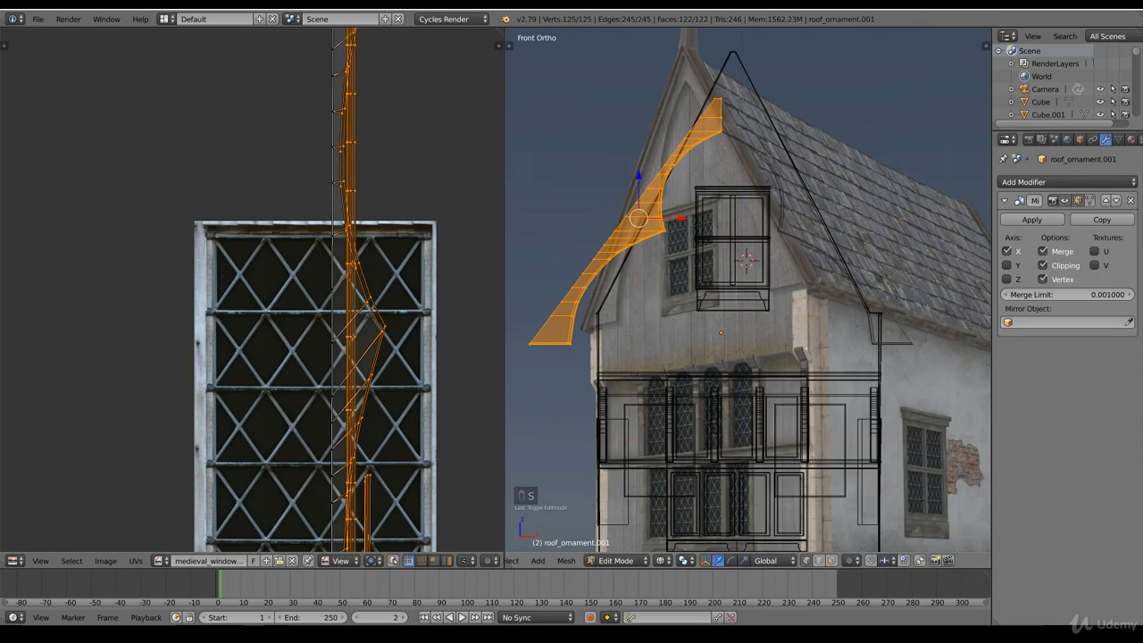
key("s")
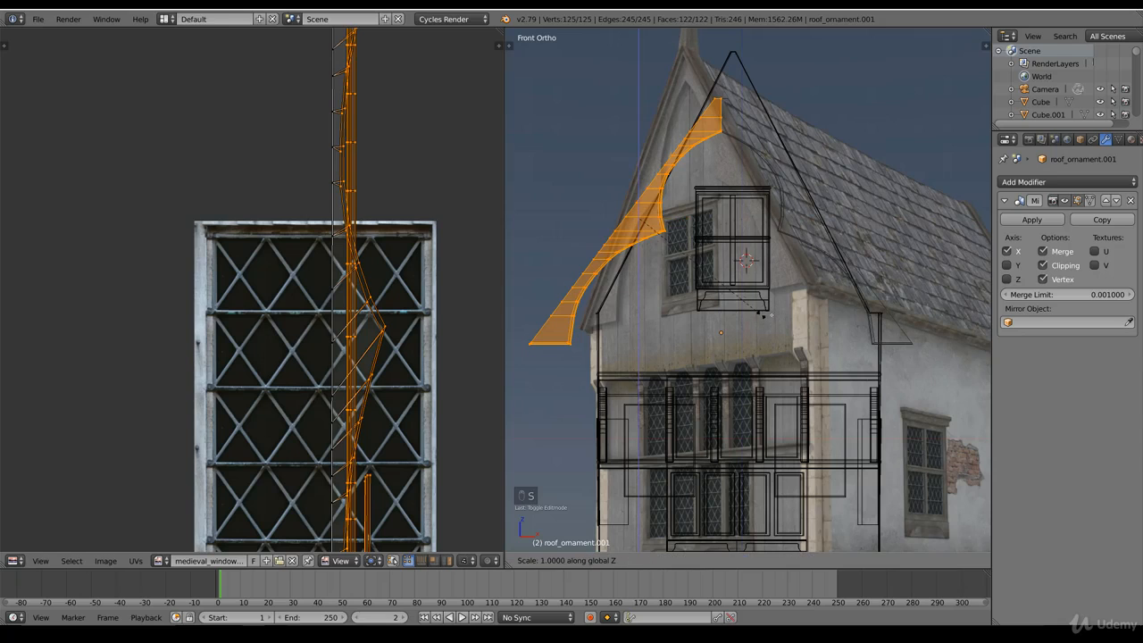
key("z")
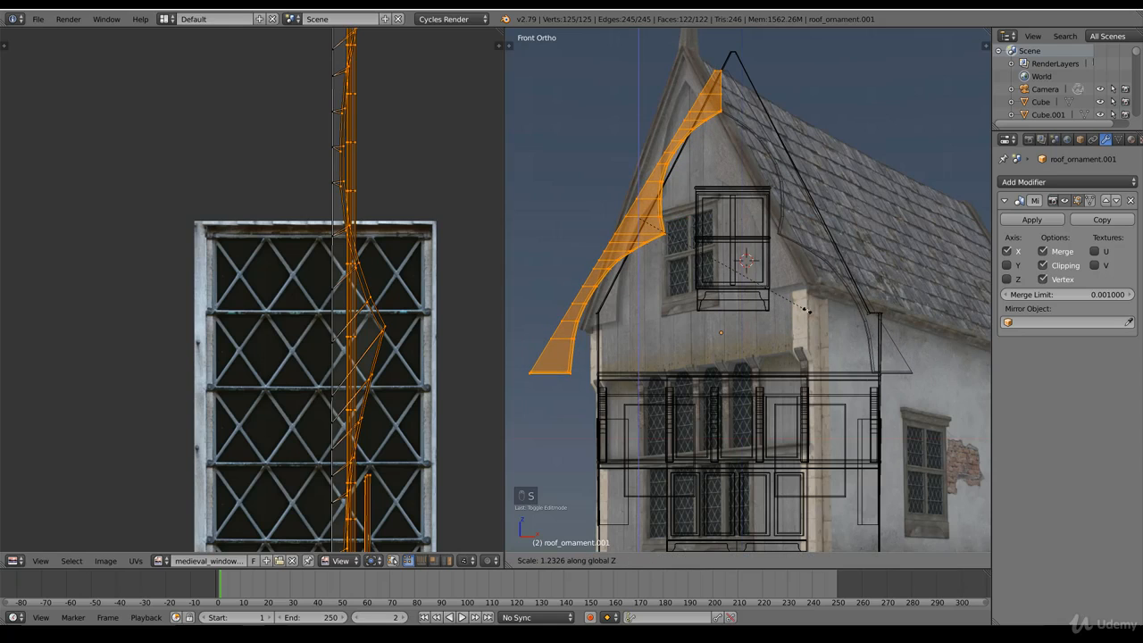
left_click(806, 309)
key("Tab")
Step: Move the roof ornament so that its peak lines up with the centre of the gable
key("Tab")
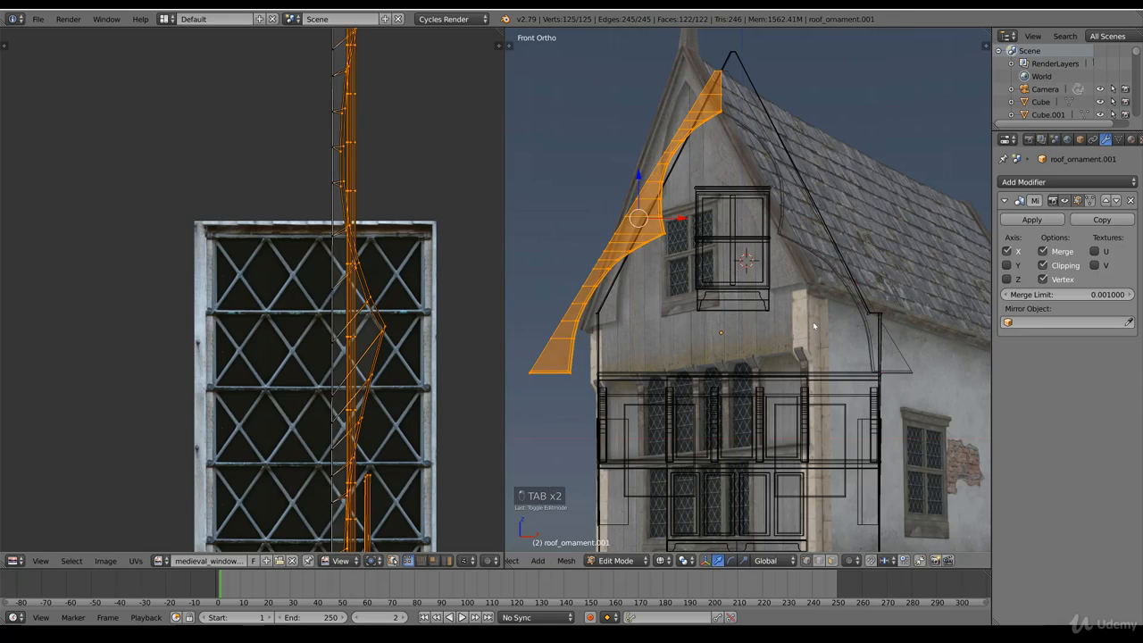
key("s")
right_click(770, 327)
key("g")
right_click(780, 325)
key("Tab")
key("g")
key("Tab")
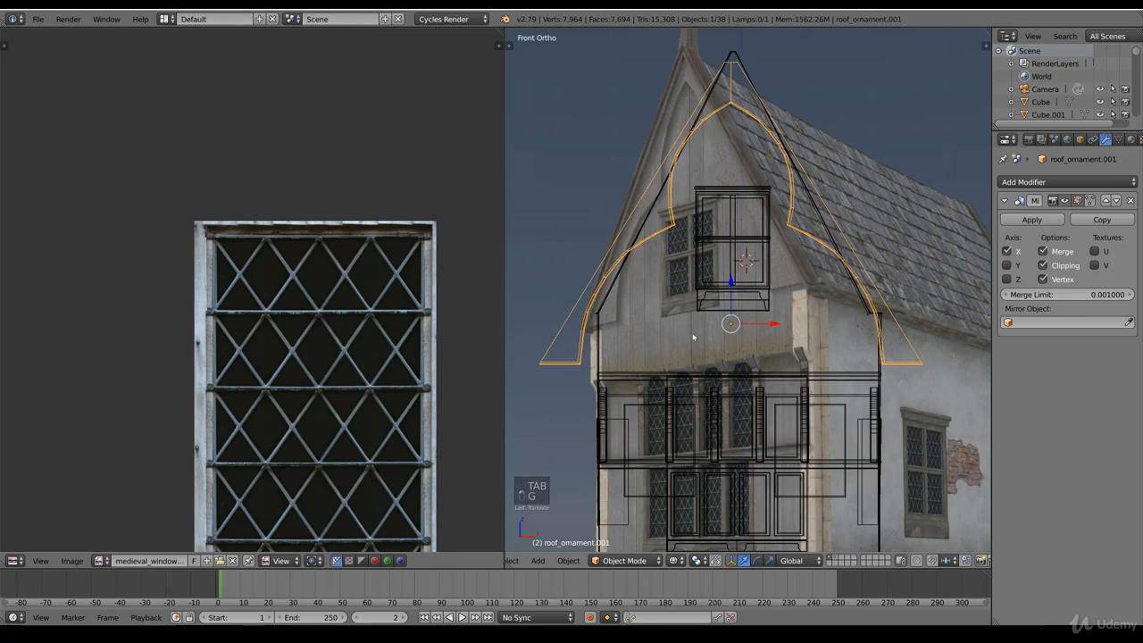
Step: Scale the half ornament's mesh slightly taller along Z and narrower along X to follow the gable
key("s")
key("z")
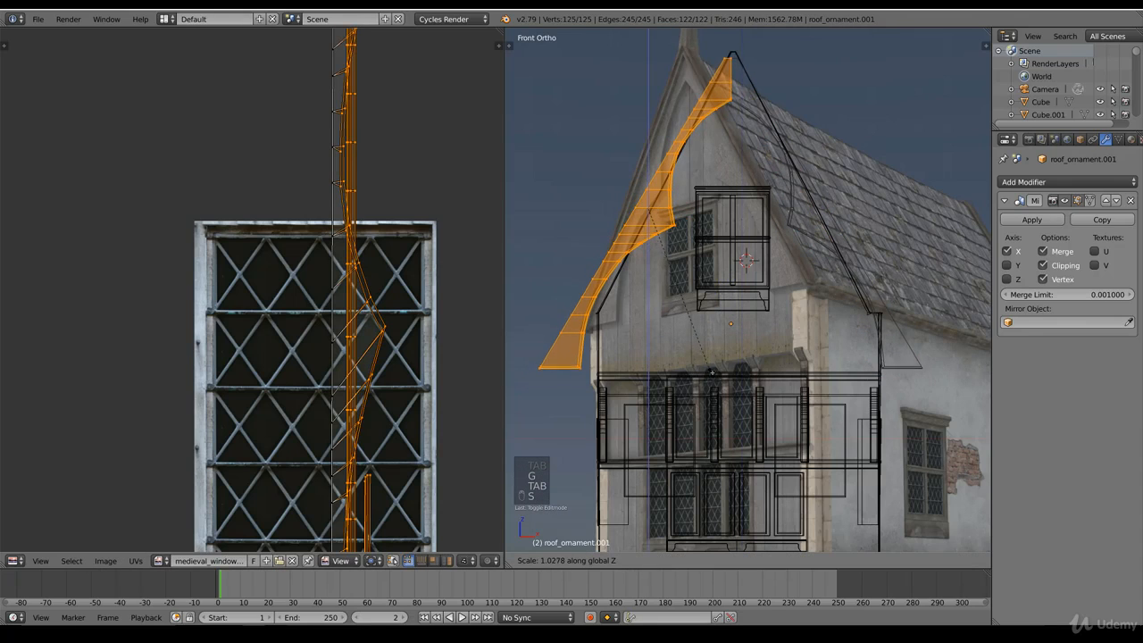
left_click(720, 372)
key("s")
key("x")
left_click(714, 366)
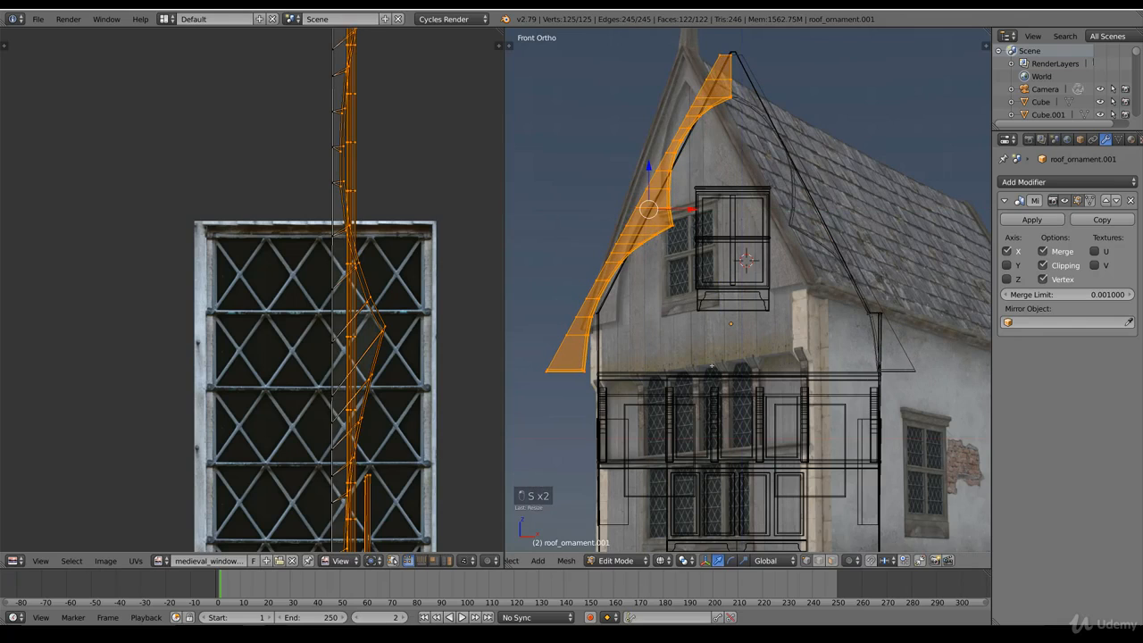
Step: Apply the ornament's Mirror modifier, scale the whole mesh down and move it into the gable outline
key("Tab")
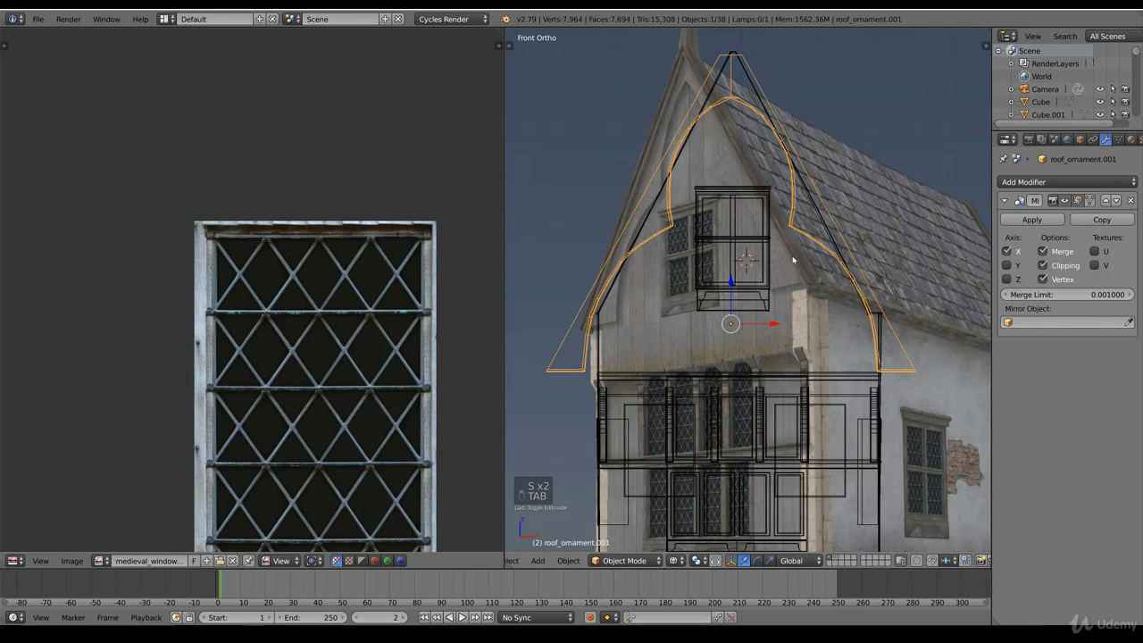
key("Tab")
key("s")
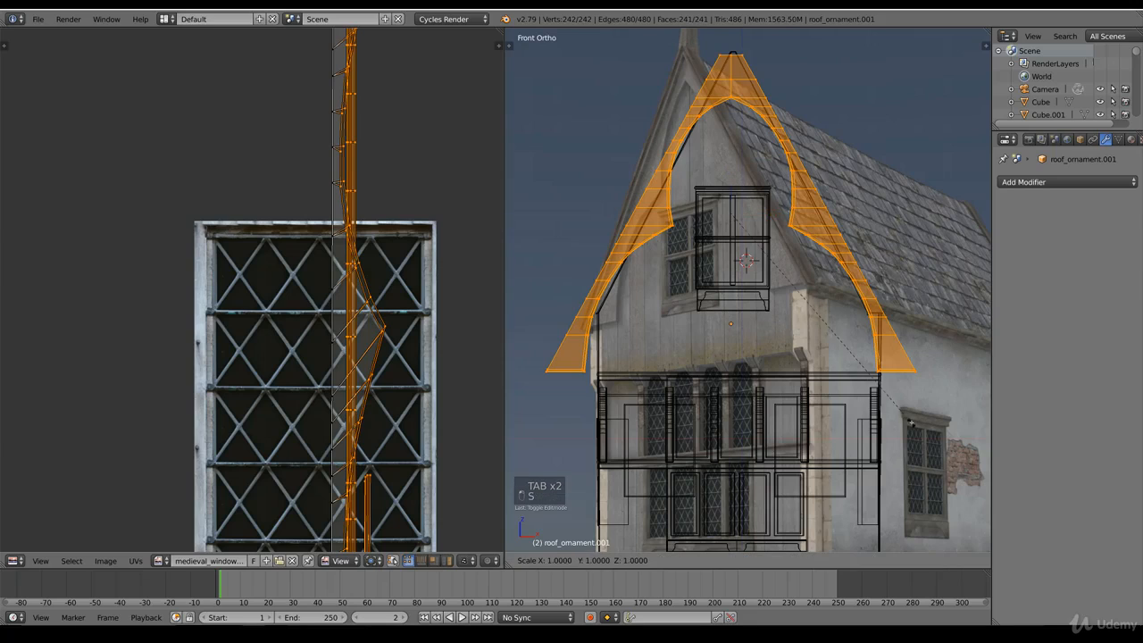
left_click(881, 395)
key("g")
left_click(886, 337)
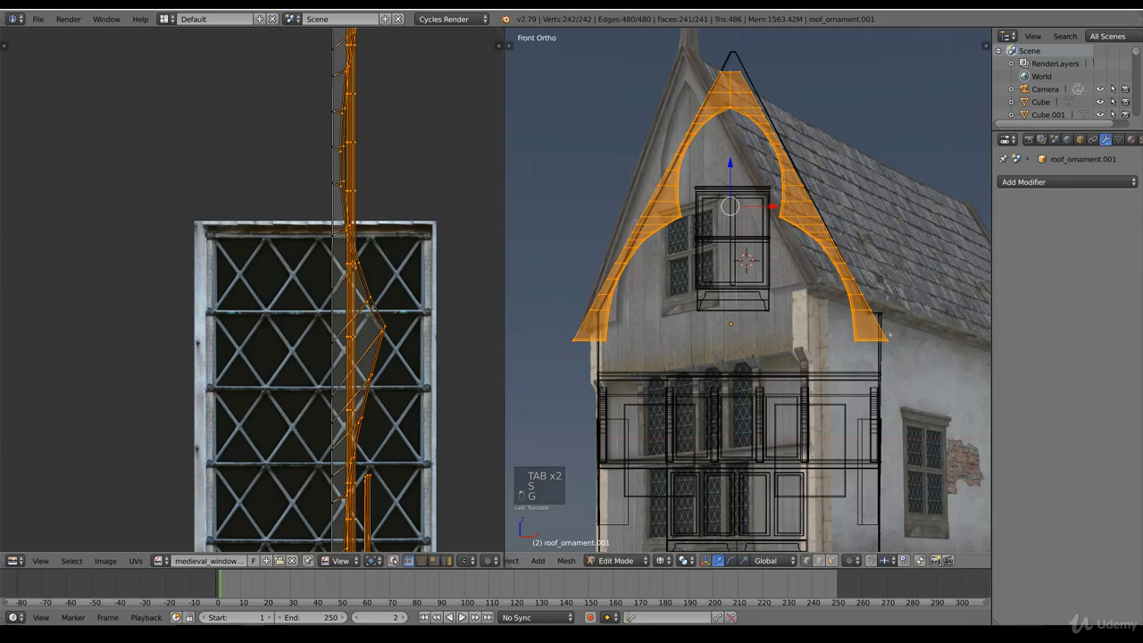
Step: Shrink the ornament mesh a little more, reposition it and adjust its height along Z under the roof slopes
key("s")
left_click(880, 325)
key("g")
left_click(883, 317)
key("s")
key("z")
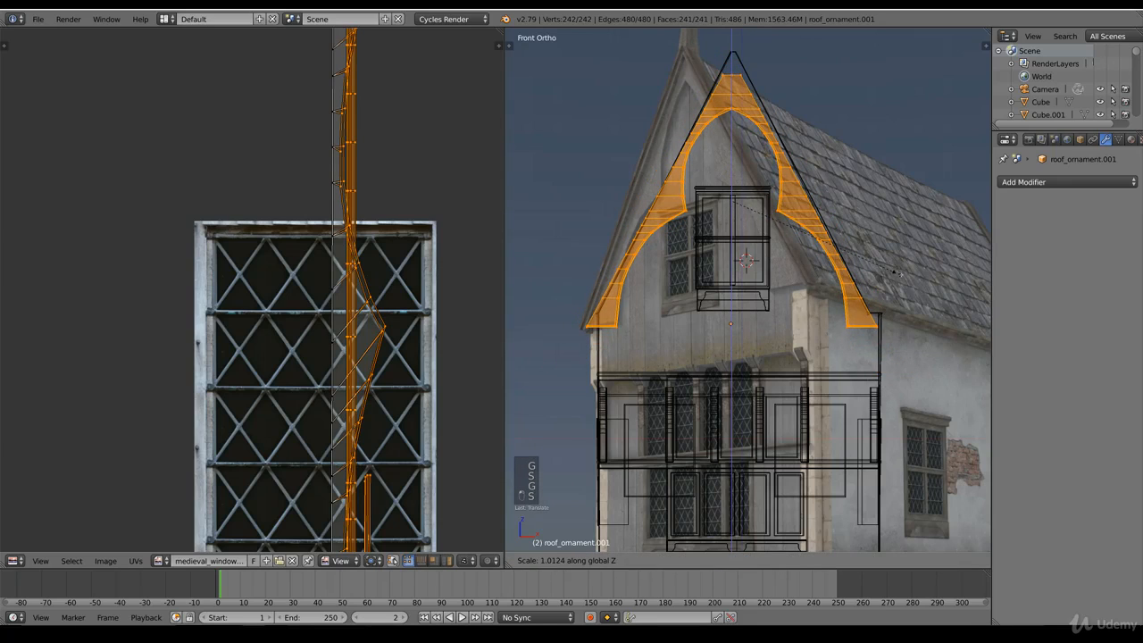
left_click(891, 294)
Step: Fine-tune the ornament mesh's position and size against the roof slopes with the solid textured shading on
scroll(891, 294, "up", 2)
key("alt+z")
key("g")
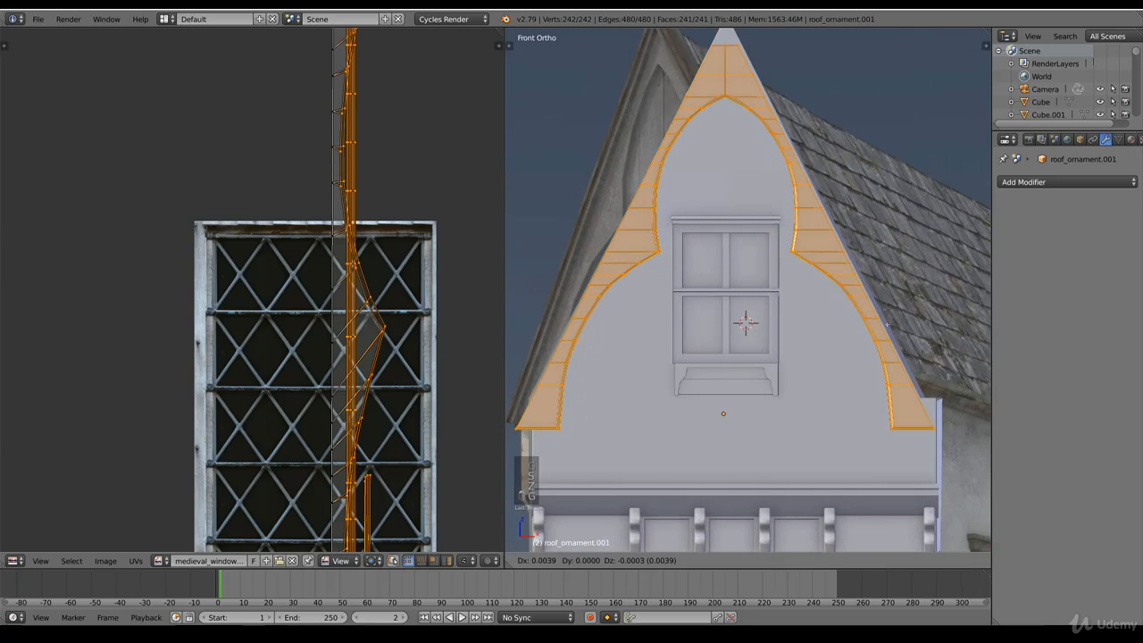
left_click(898, 306)
key("s")
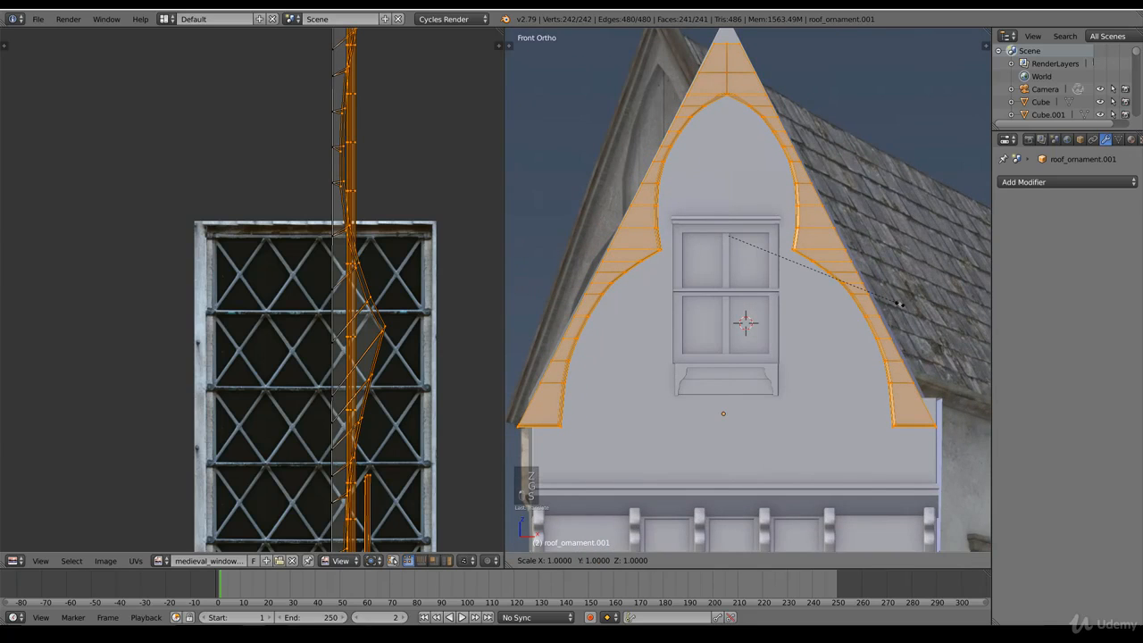
left_click(880, 320)
key("alt+z")
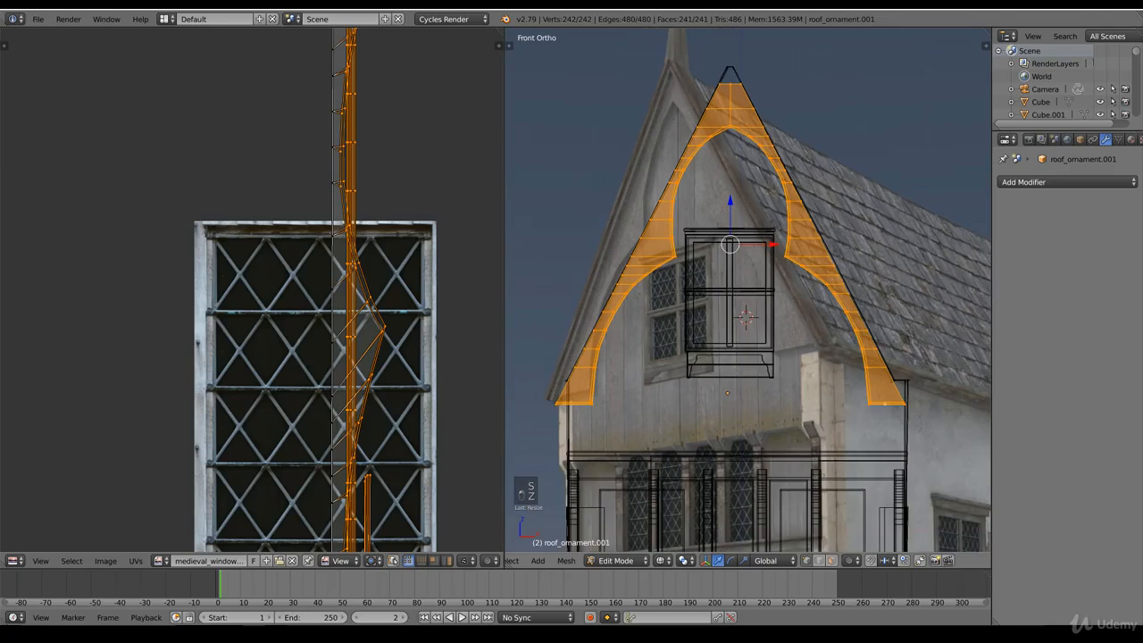
Step: Examine the ornament's fit on the gable in solid shading from the side and the front
scroll(747, 289, "up", 2)
scroll(824, 377, "down", 3)
key("z")
middle_click_drag(824, 377, 735, 388)
scroll(736, 387, "down", 4)
key("Tab")
mouse_move(665, 337)
left_mouse_down()
mouse_move(901, 342)
mouse_move(851, 361)
left_mouse_up()
key("KP_1")
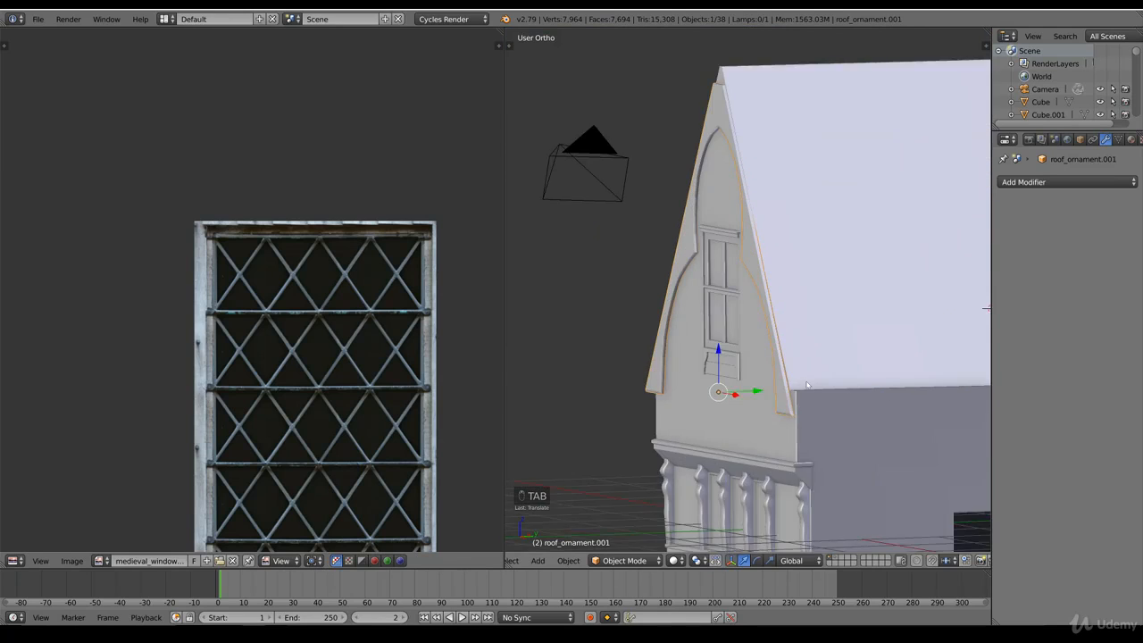
Step: Scale the ornament mesh down again in front wireframe view and move it up to align with the roof edges
key("z")
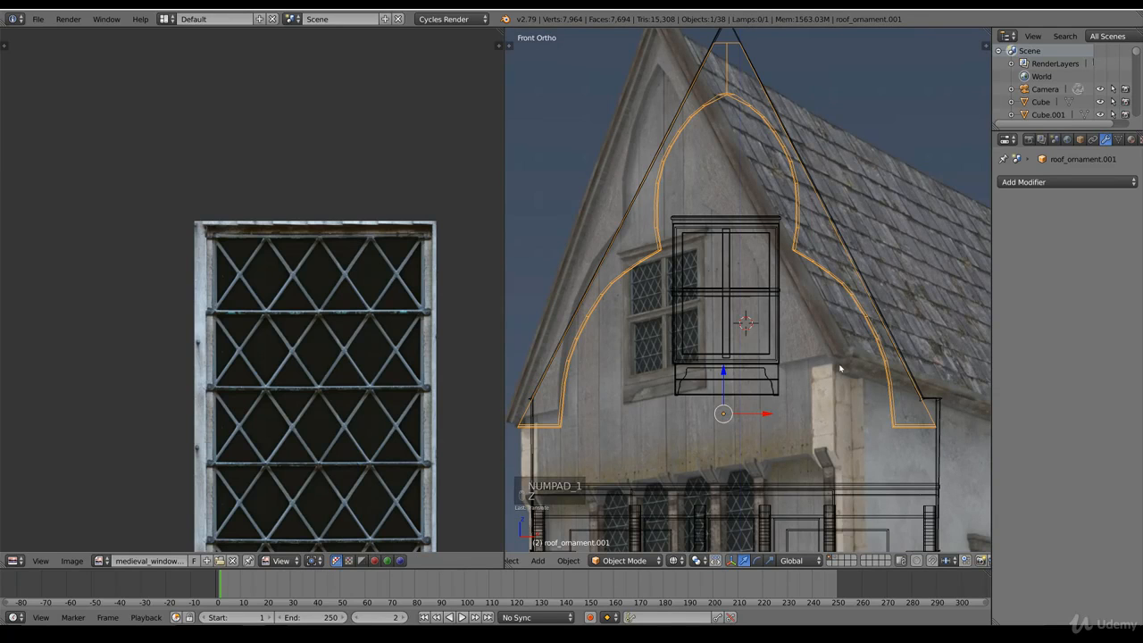
key("Tab")
key("s")
key("g")
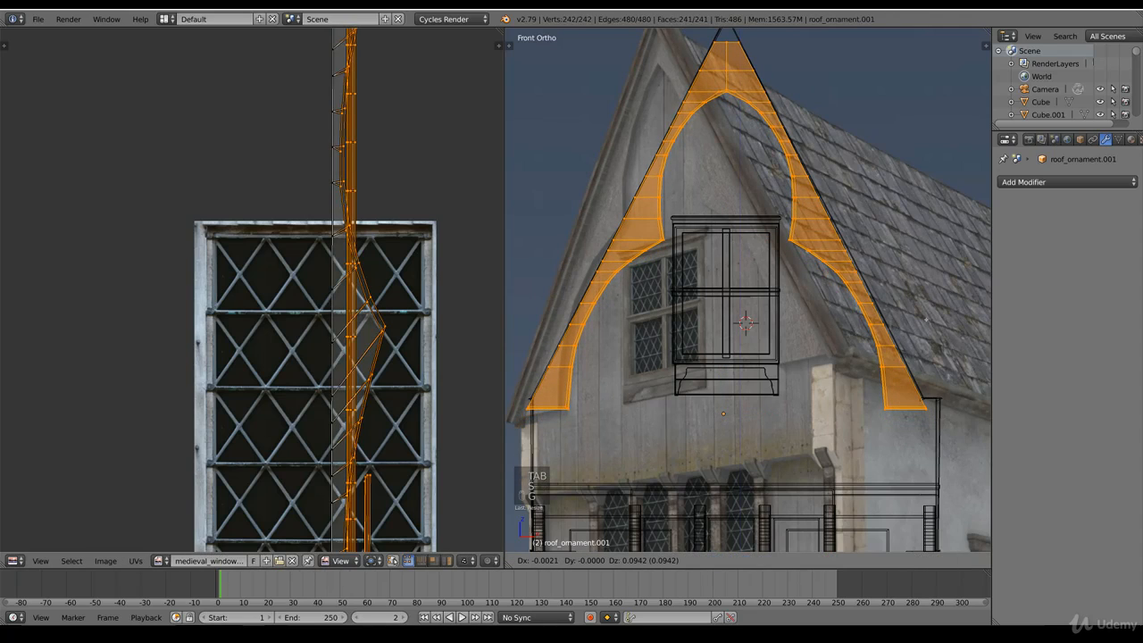
left_click(926, 319)
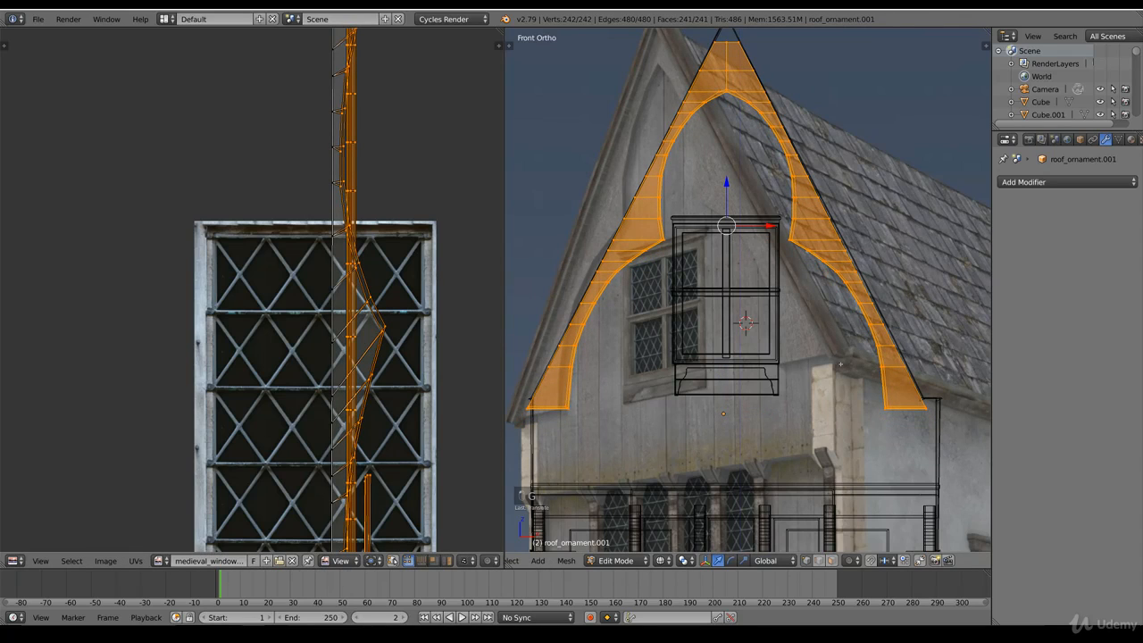
middle_click_drag(879, 301, 850, 300, "shift")
key("s")
left_click(910, 379)
key("g")
left_click(898, 327)
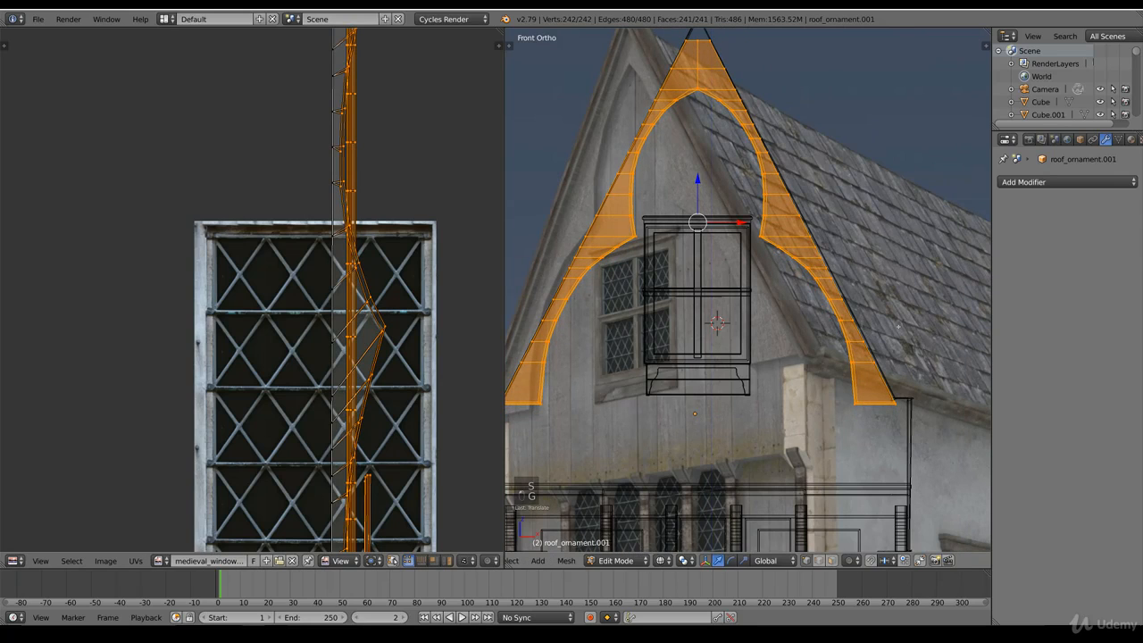
Step: Return to Object Mode and move the roof ornament slightly along the Y axis, out from the gable wall
key("Tab")
key("z")
scroll(949, 358, "down", 2)
middle_click_drag(949, 359, 927, 376)
key("KP_1")
key("z")
middle_click_drag(713, 371, 731, 369)
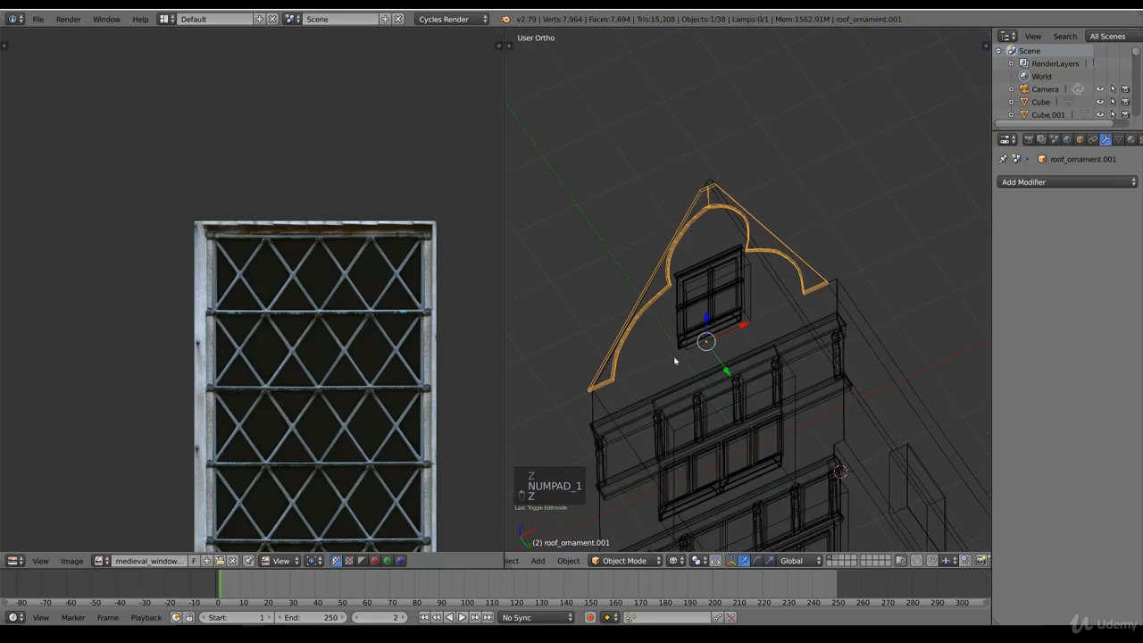
key("z")
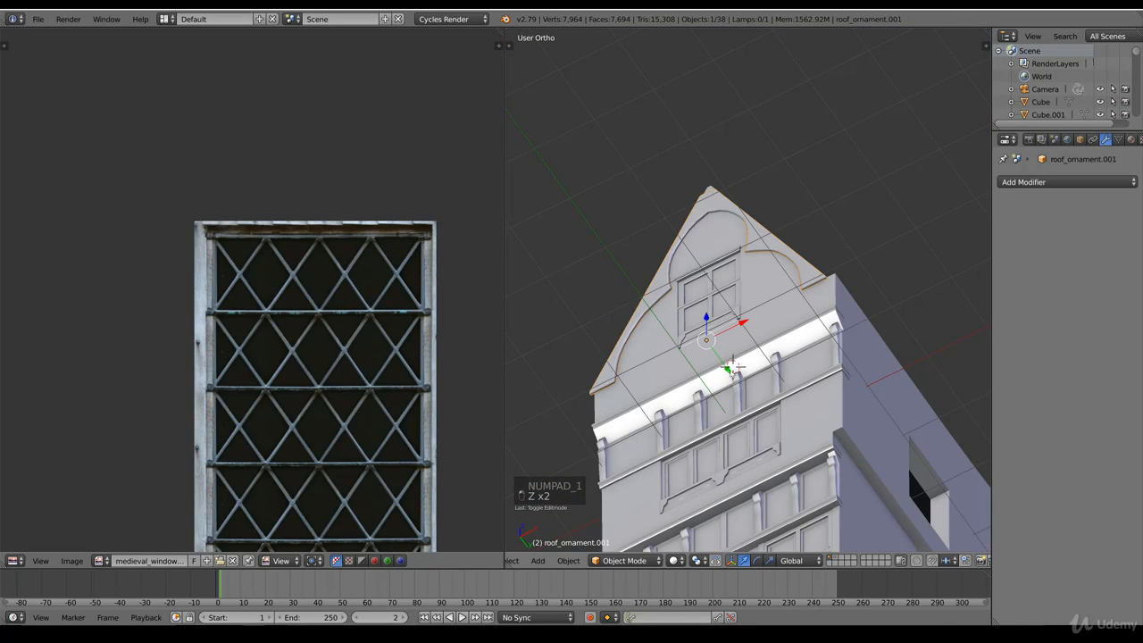
key("g")
key("y")
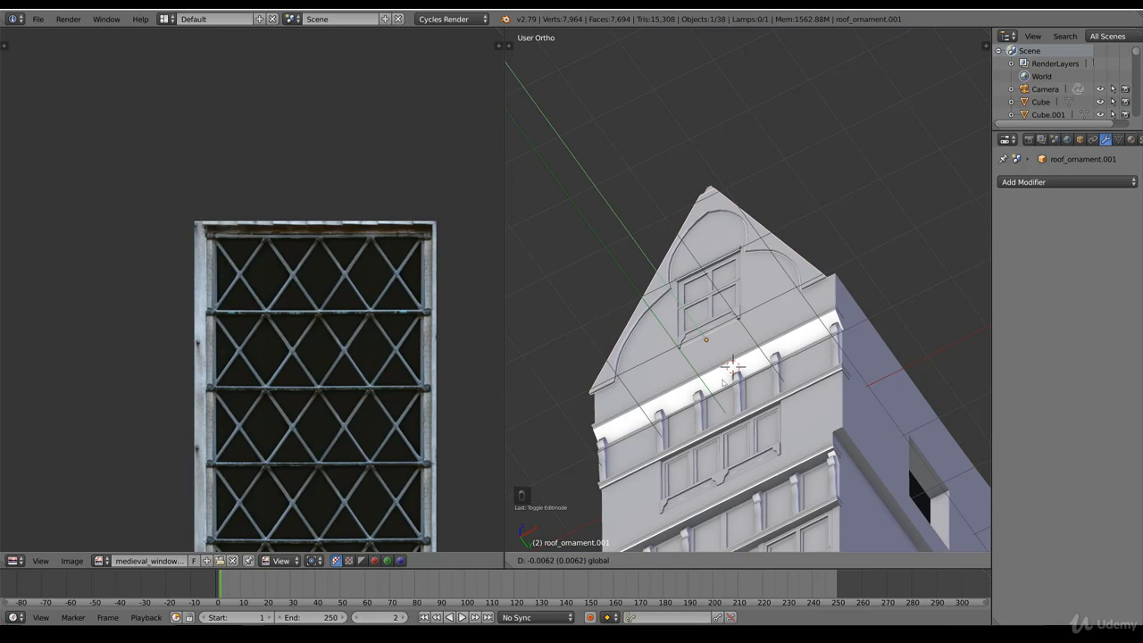
left_click(725, 384)
Step: Switch to Material shading, deselect everything and examine the textured gable with its roof ornament from several angles
middle_click_drag(722, 295, 753, 330)
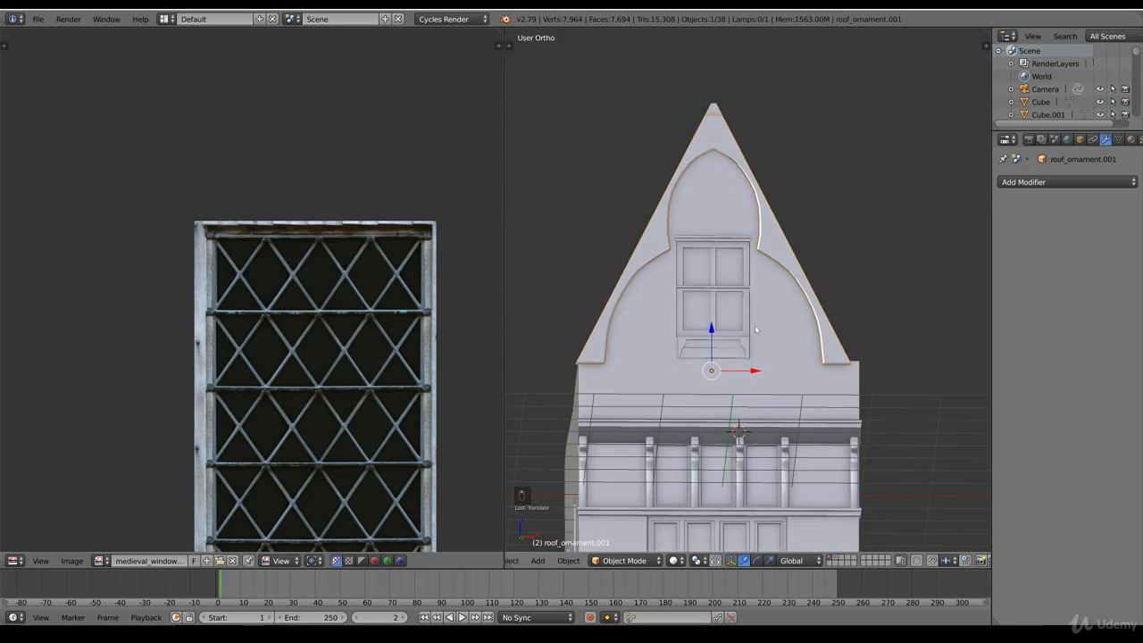
key("KP_1")
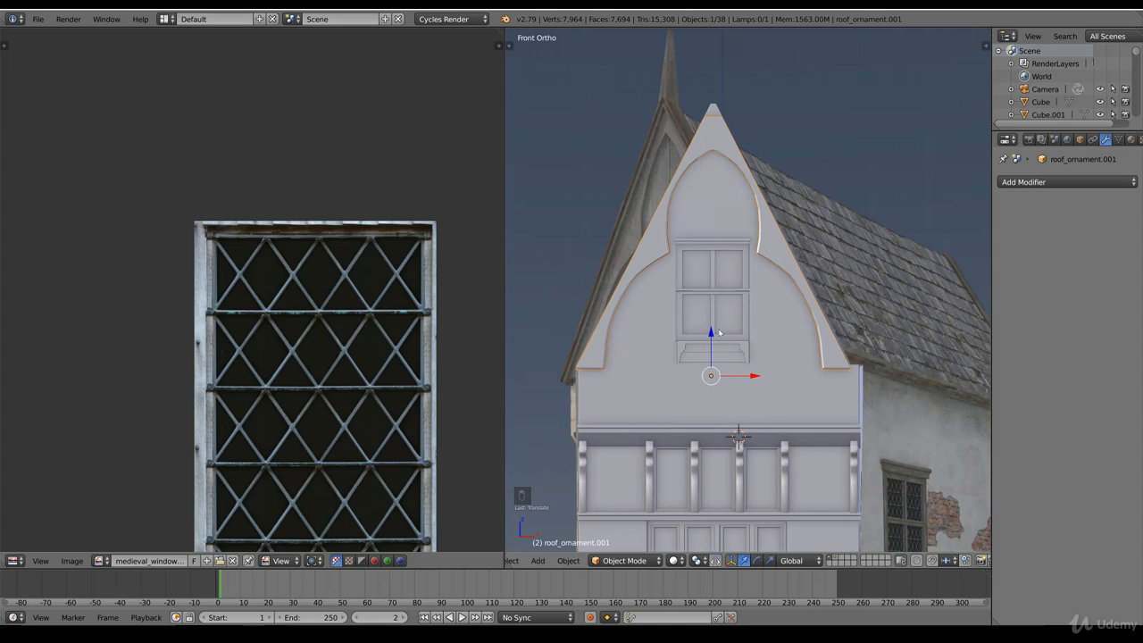
left_click(676, 559)
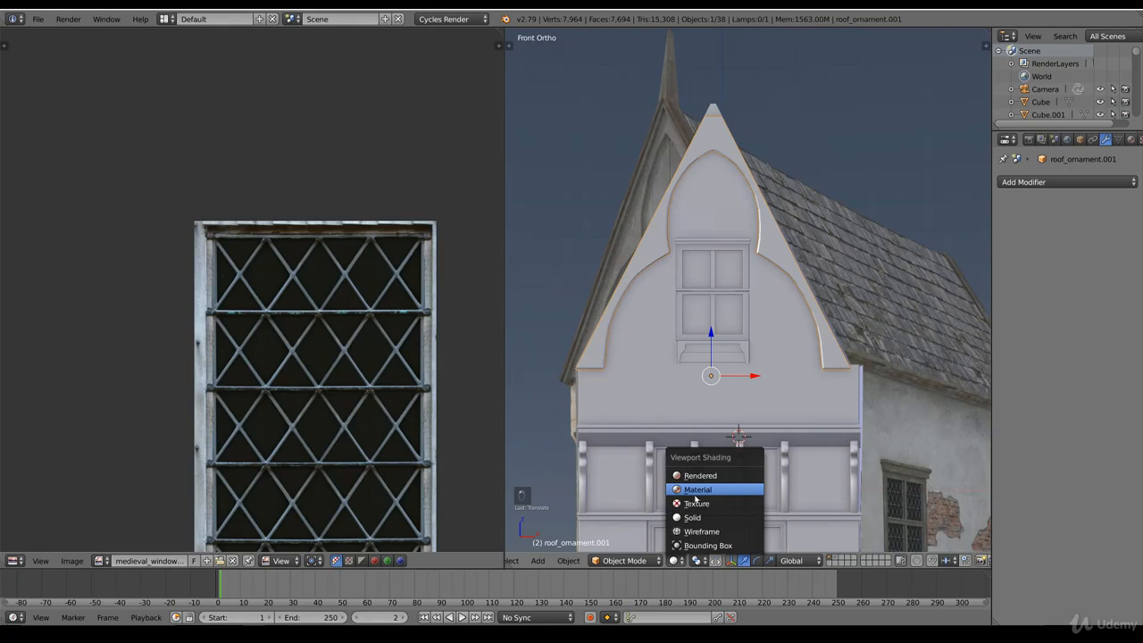
left_click(697, 489)
mouse_move(751, 409)
middle_mouse_down()
mouse_move(703, 401)
mouse_move(712, 396)
middle_mouse_up()
key("a")
scroll(712, 404, "down", 6)
scroll(709, 394, "up", 5)
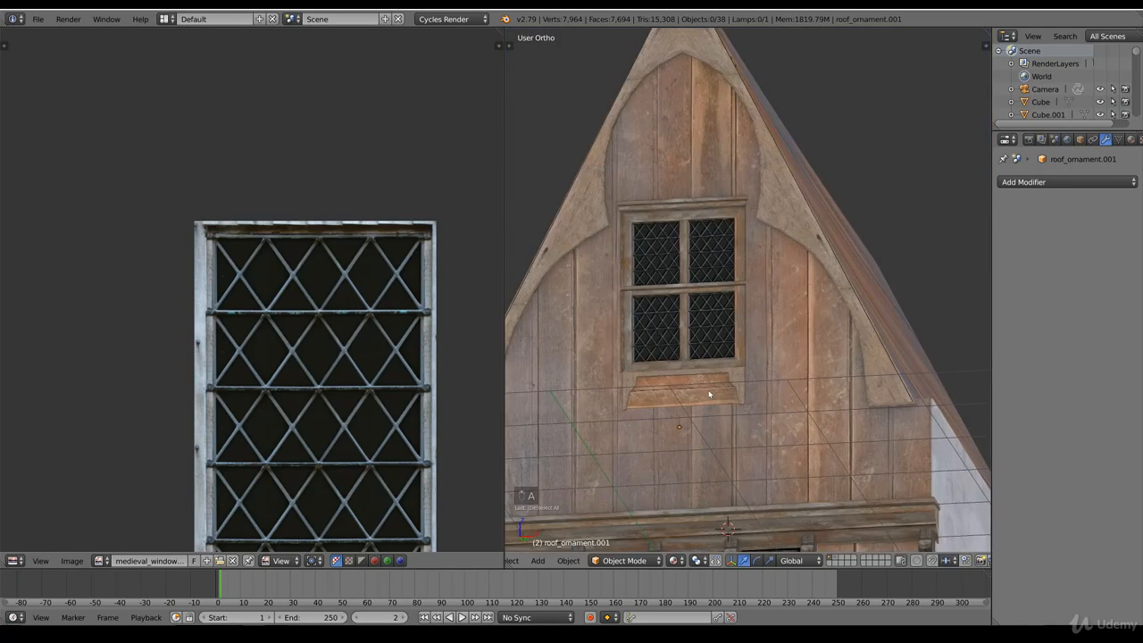
scroll(699, 332, "down", 5)
middle_click_drag(700, 332, 724, 374)
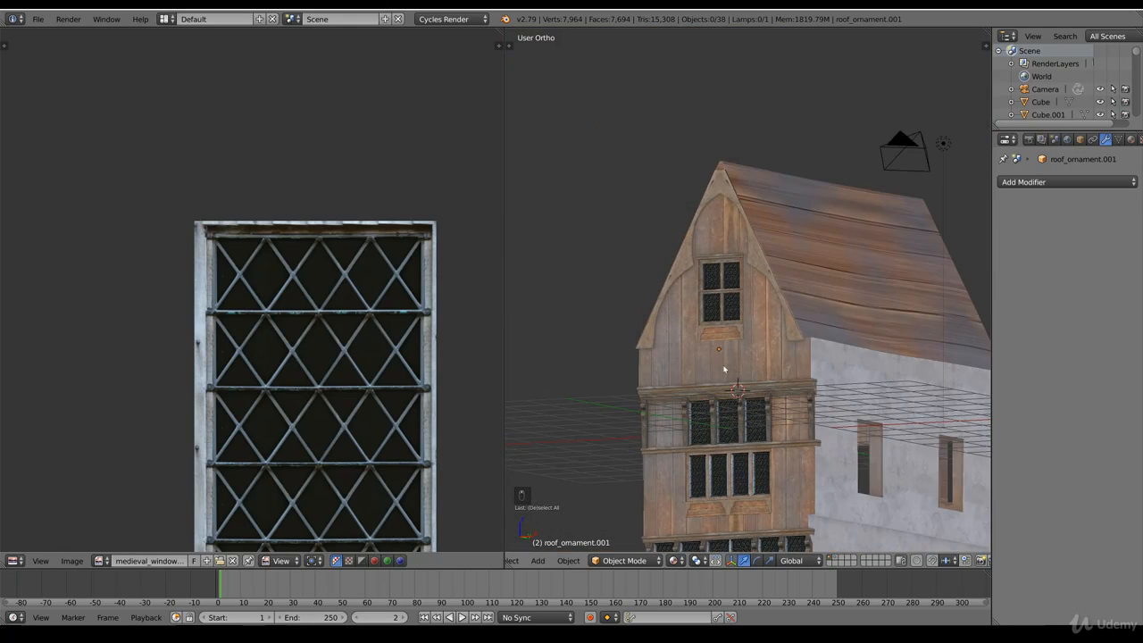
scroll(755, 267, "up", 5)
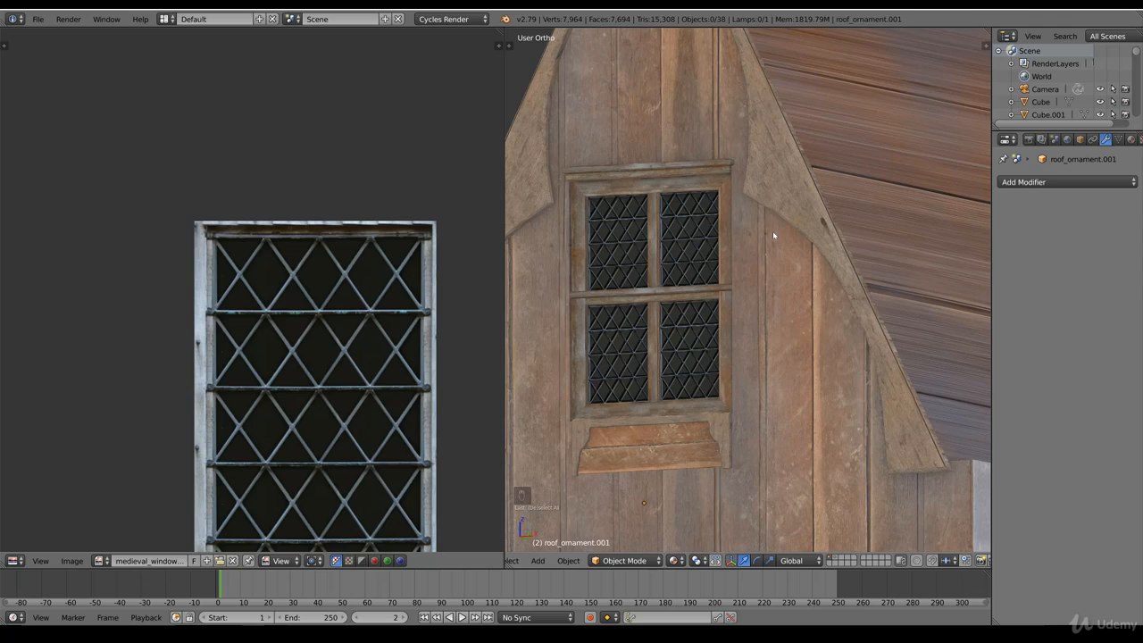
scroll(633, 269, "down", 3)
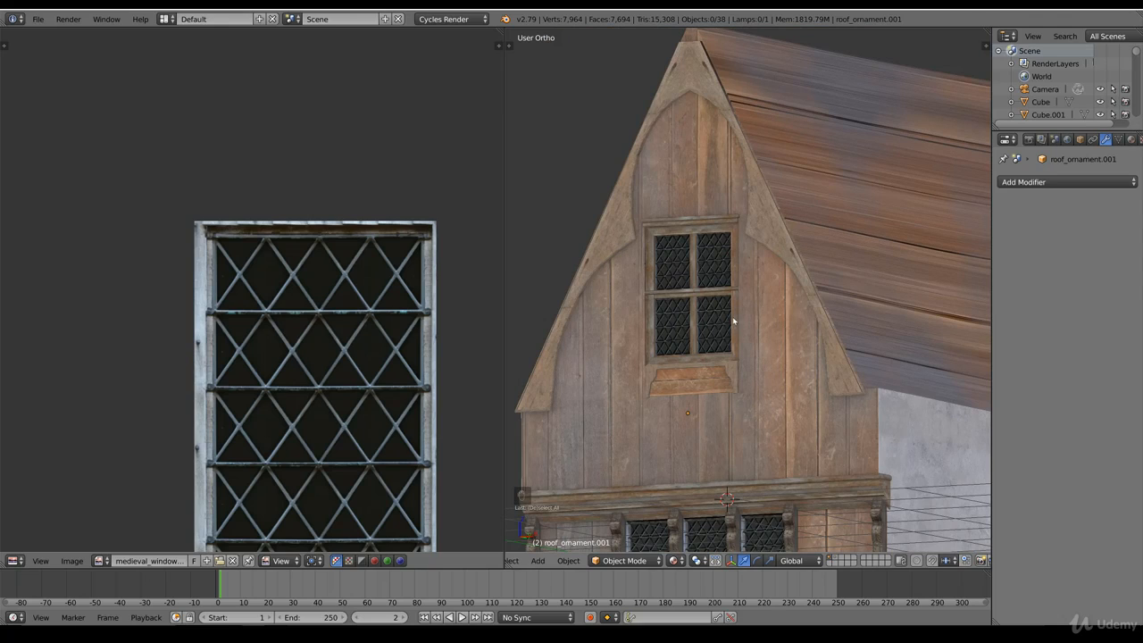
scroll(739, 351, "down", 4)
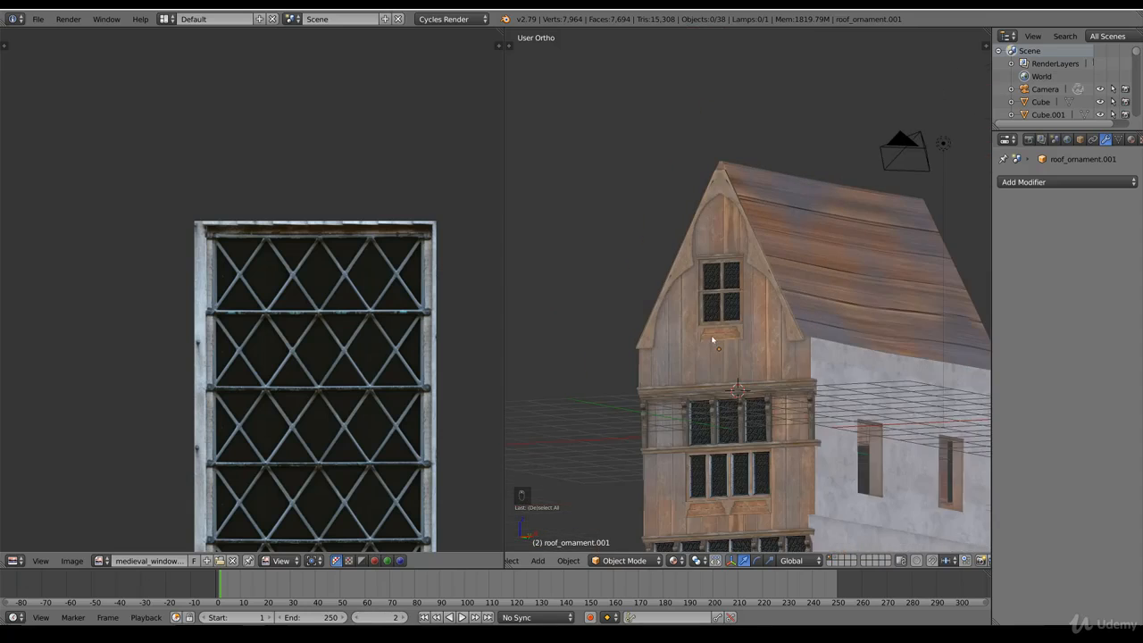
Step: Compare the house with the reference photo in front wireframe view, then examine the whole model in solid shading
middle_click_drag(771, 345, 883, 158)
key("KP_1")
key("z")
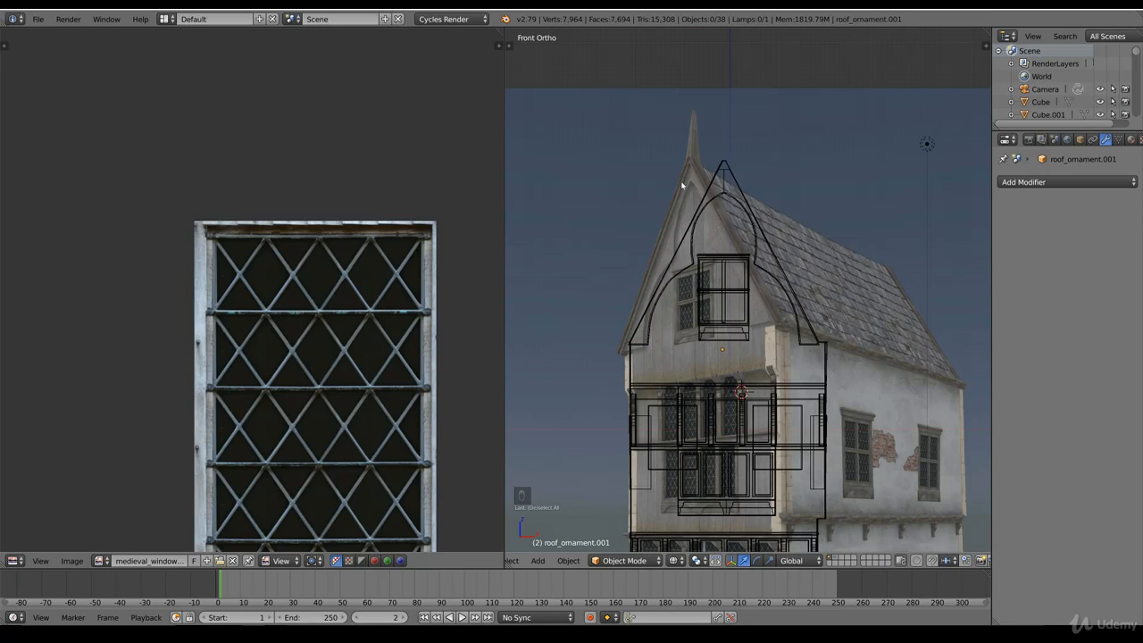
scroll(674, 195, "up", 3)
scroll(666, 195, "down", 5)
key("z")
mouse_move(666, 195)
middle_mouse_down()
mouse_move(873, 364)
mouse_move(881, 391)
mouse_move(816, 399)
middle_mouse_up()
scroll(817, 399, "up", 1)
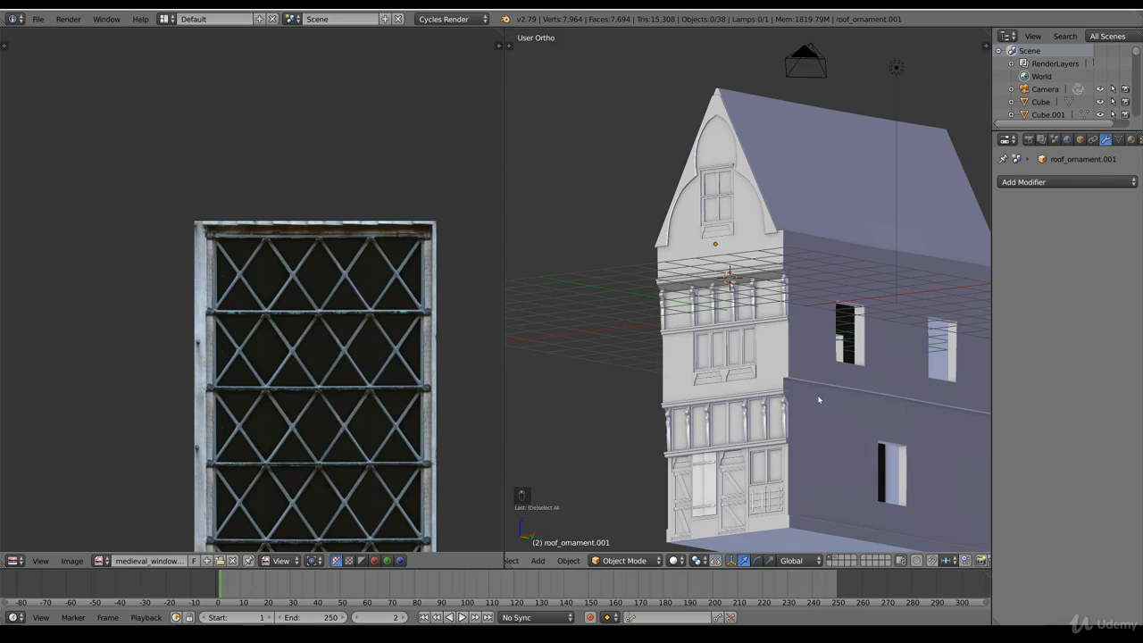